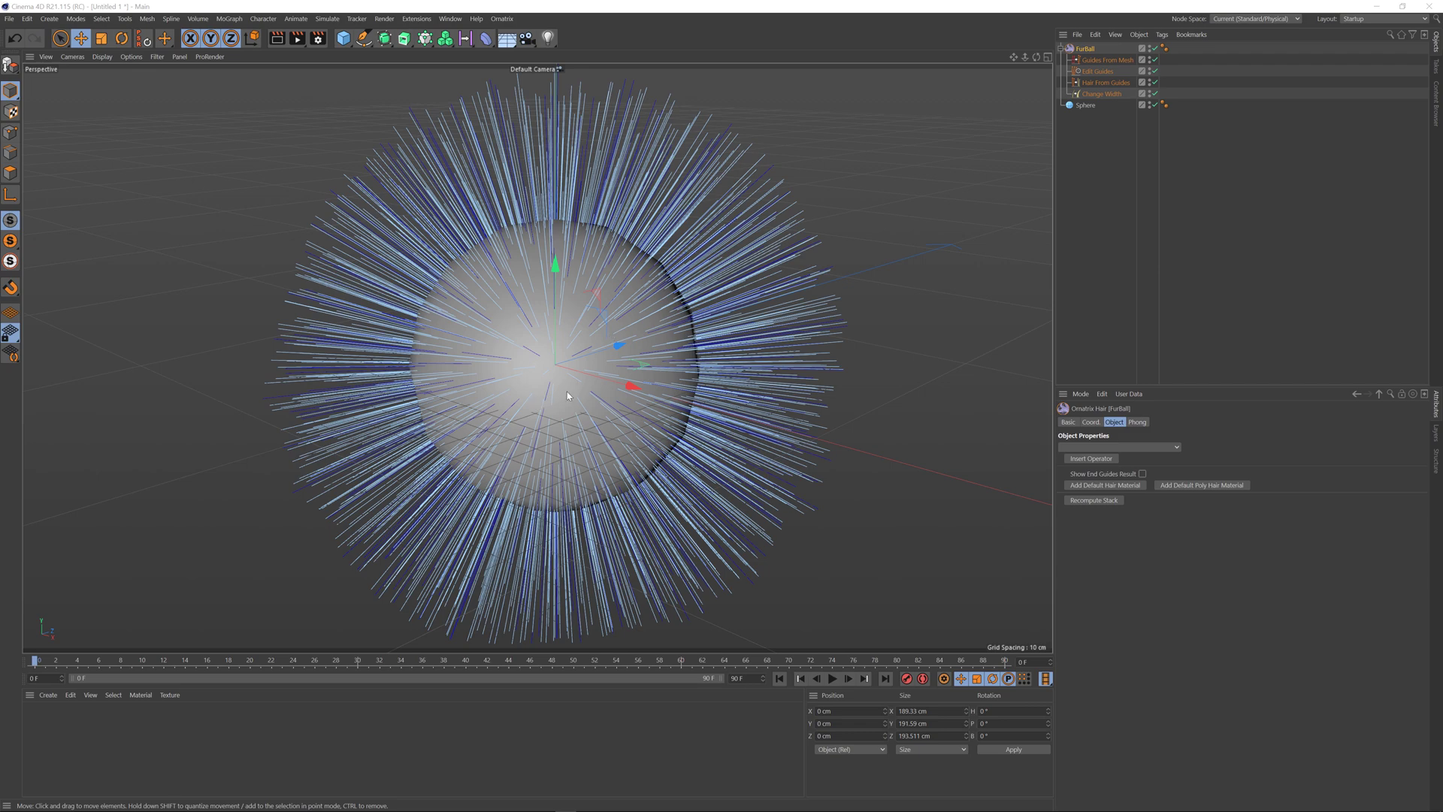
Add a Surface Comb operator after Change Width in the FurBall hair stack.
alt+drag(566, 392, 556, 398)
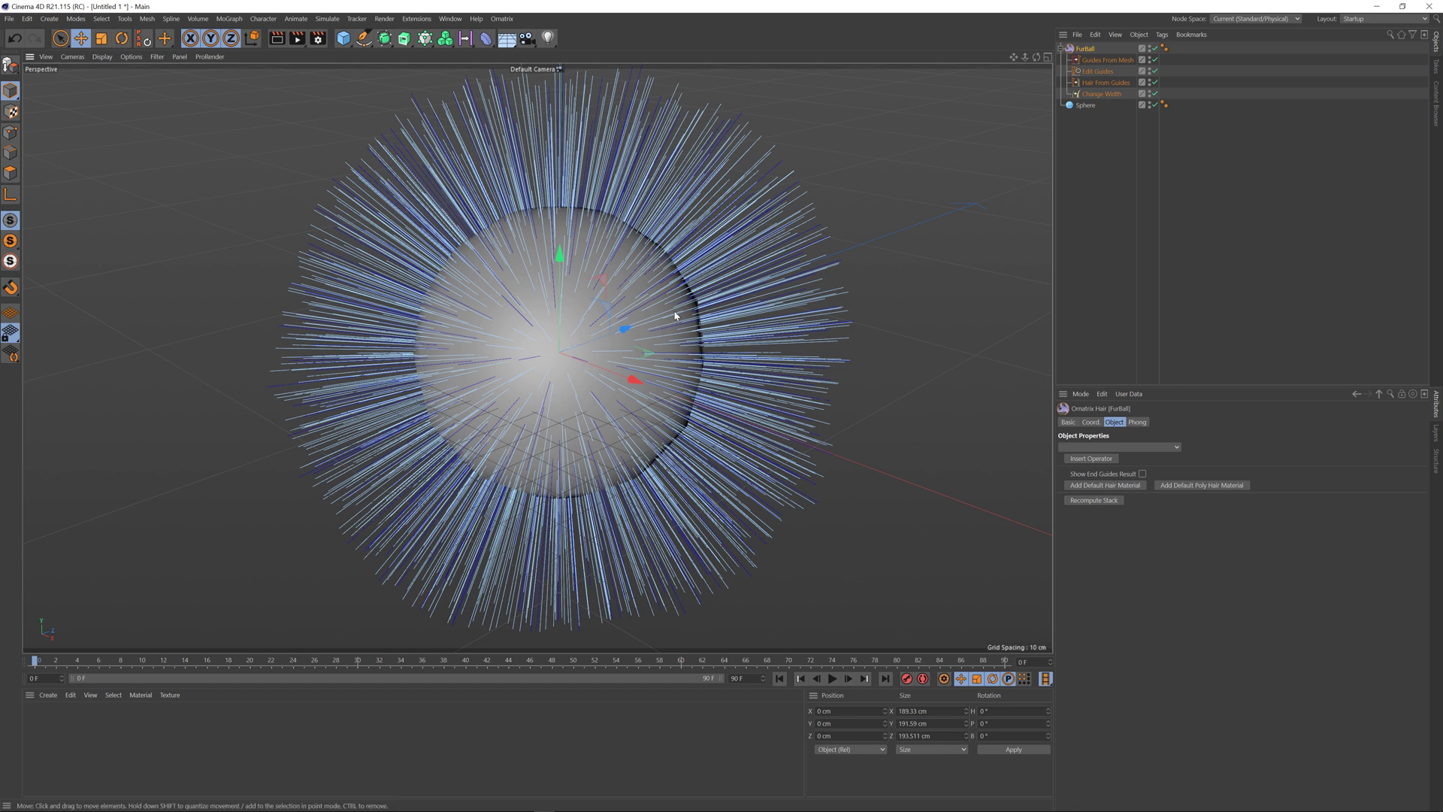
click(1098, 95)
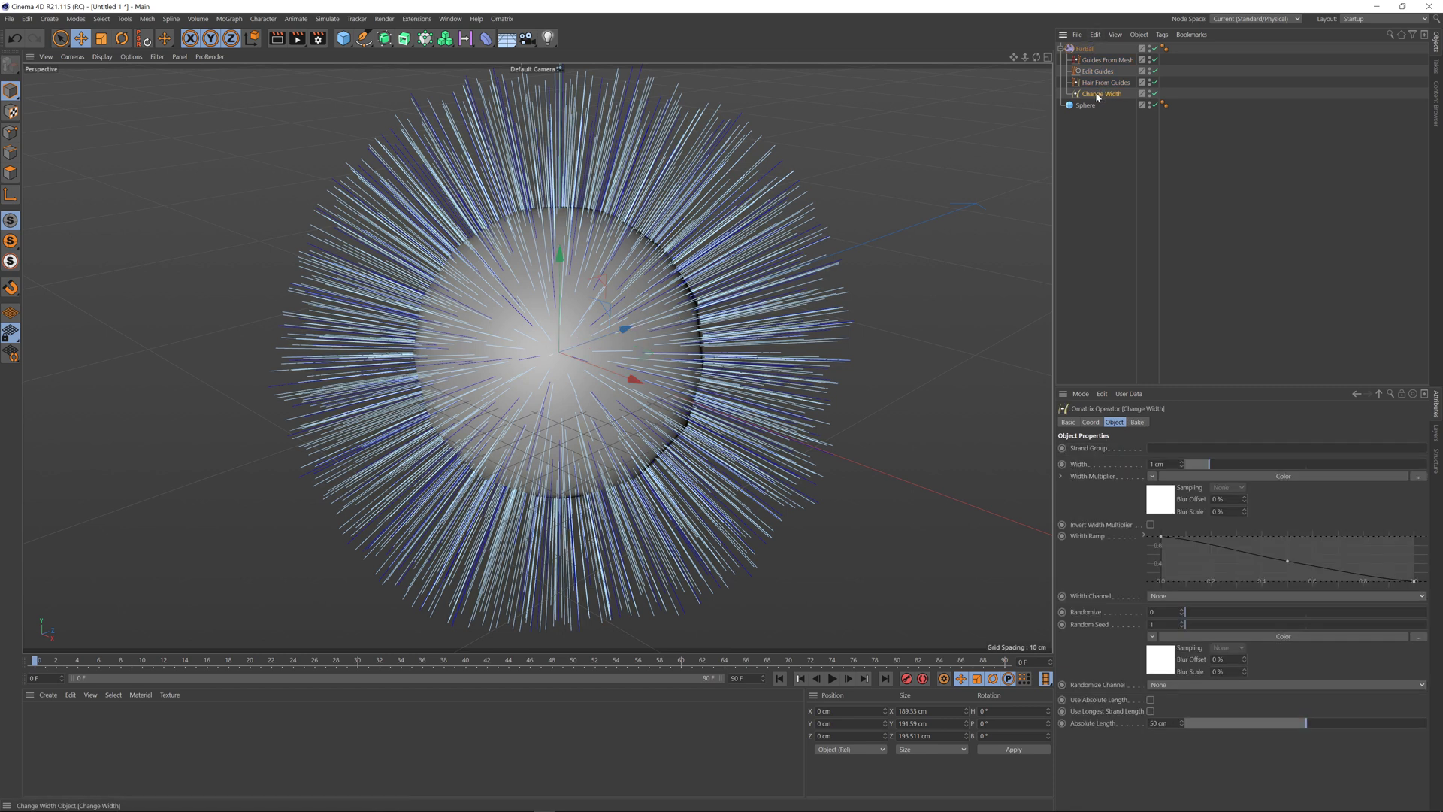
click(502, 19)
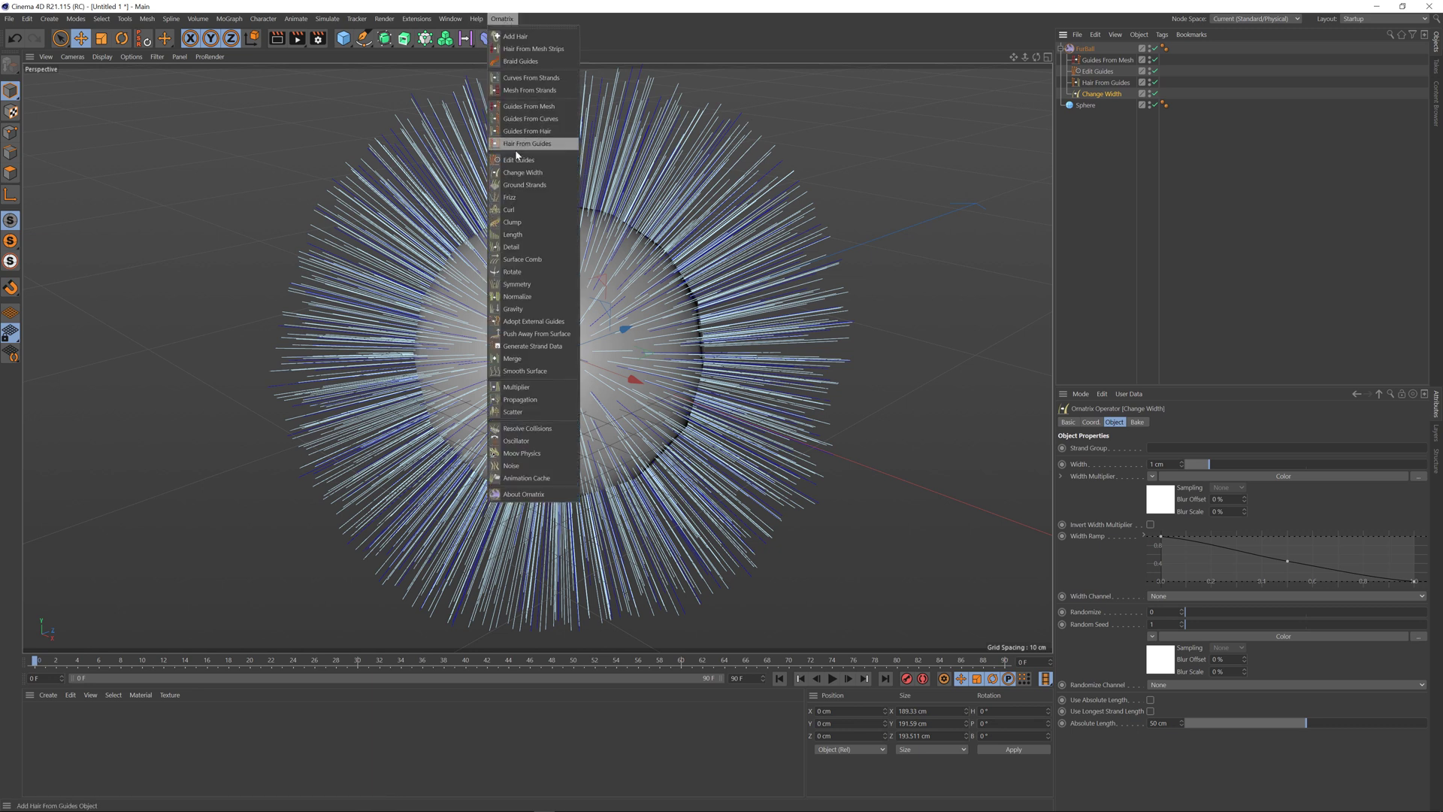
click(536, 260)
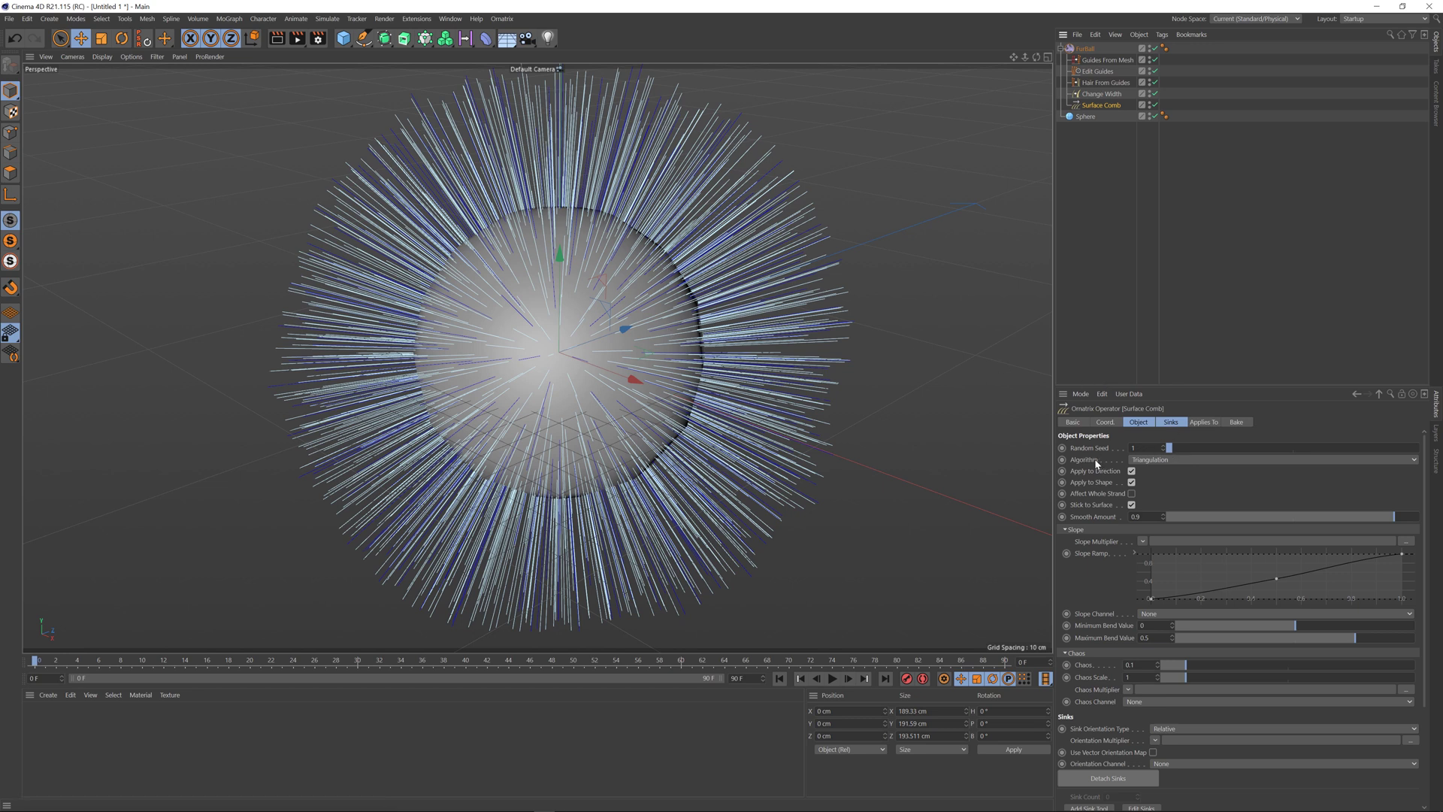
Try the Mesh Vertex comb algorithm, then return it to Triangulation.
click(1151, 460)
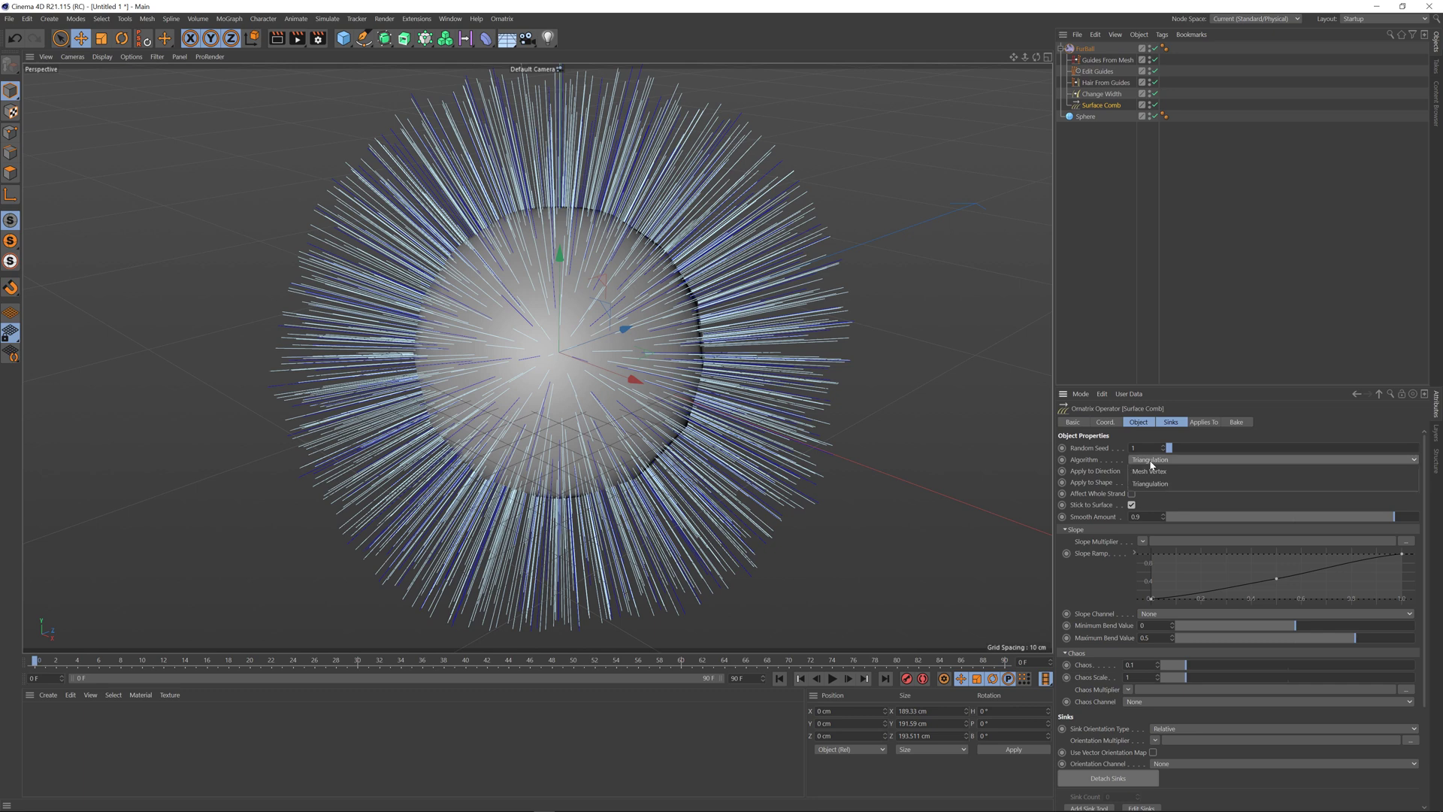
click(1151, 470)
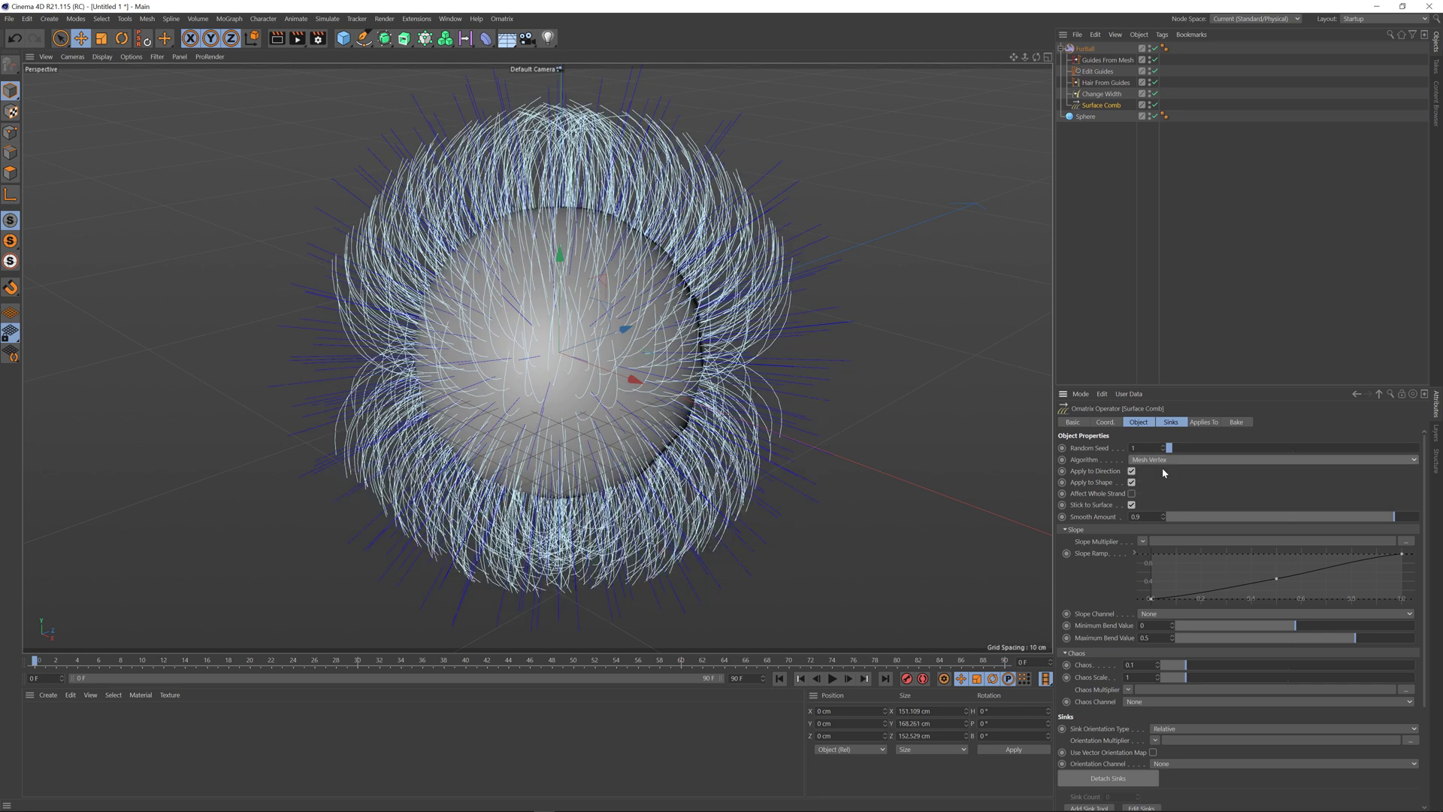
click(1164, 460)
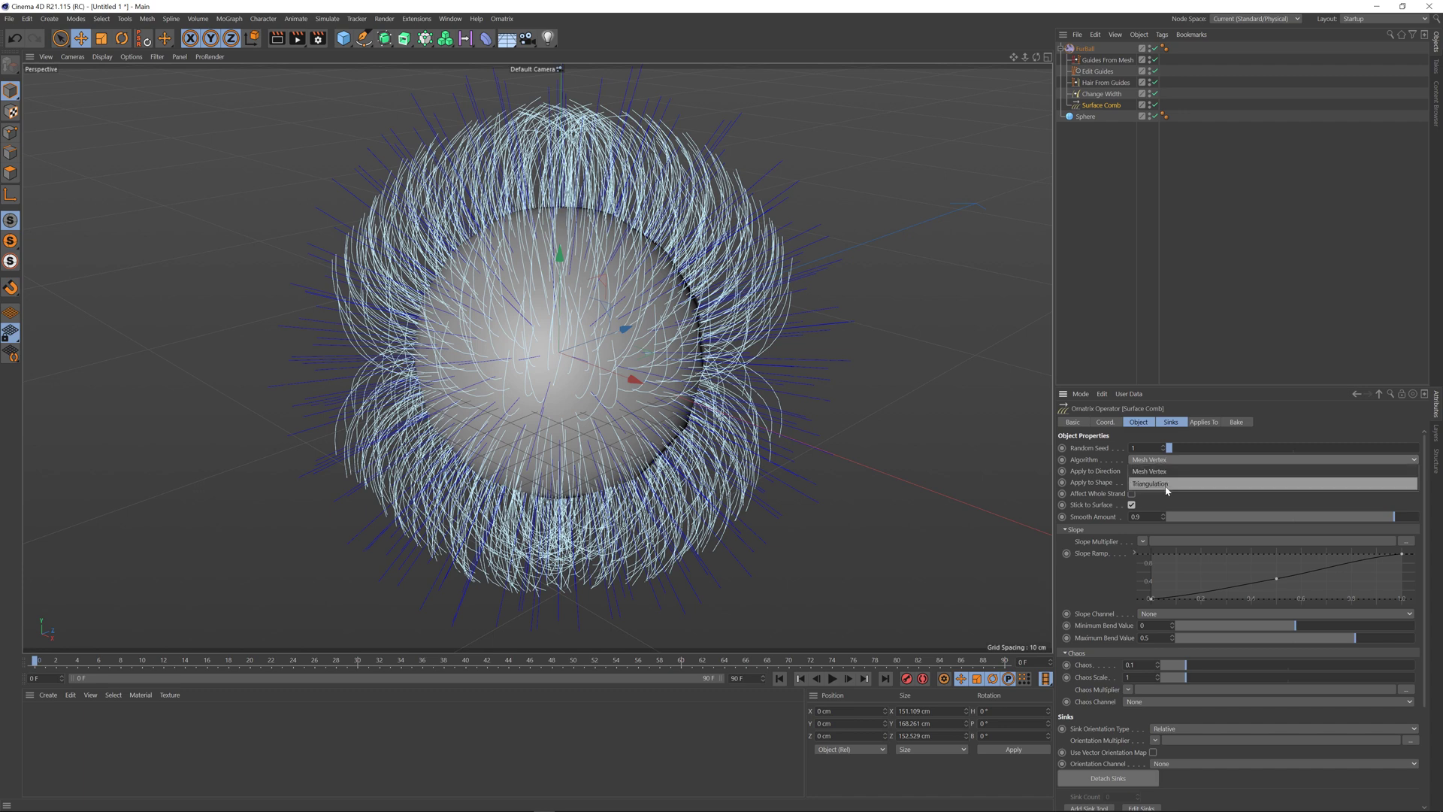
click(1166, 484)
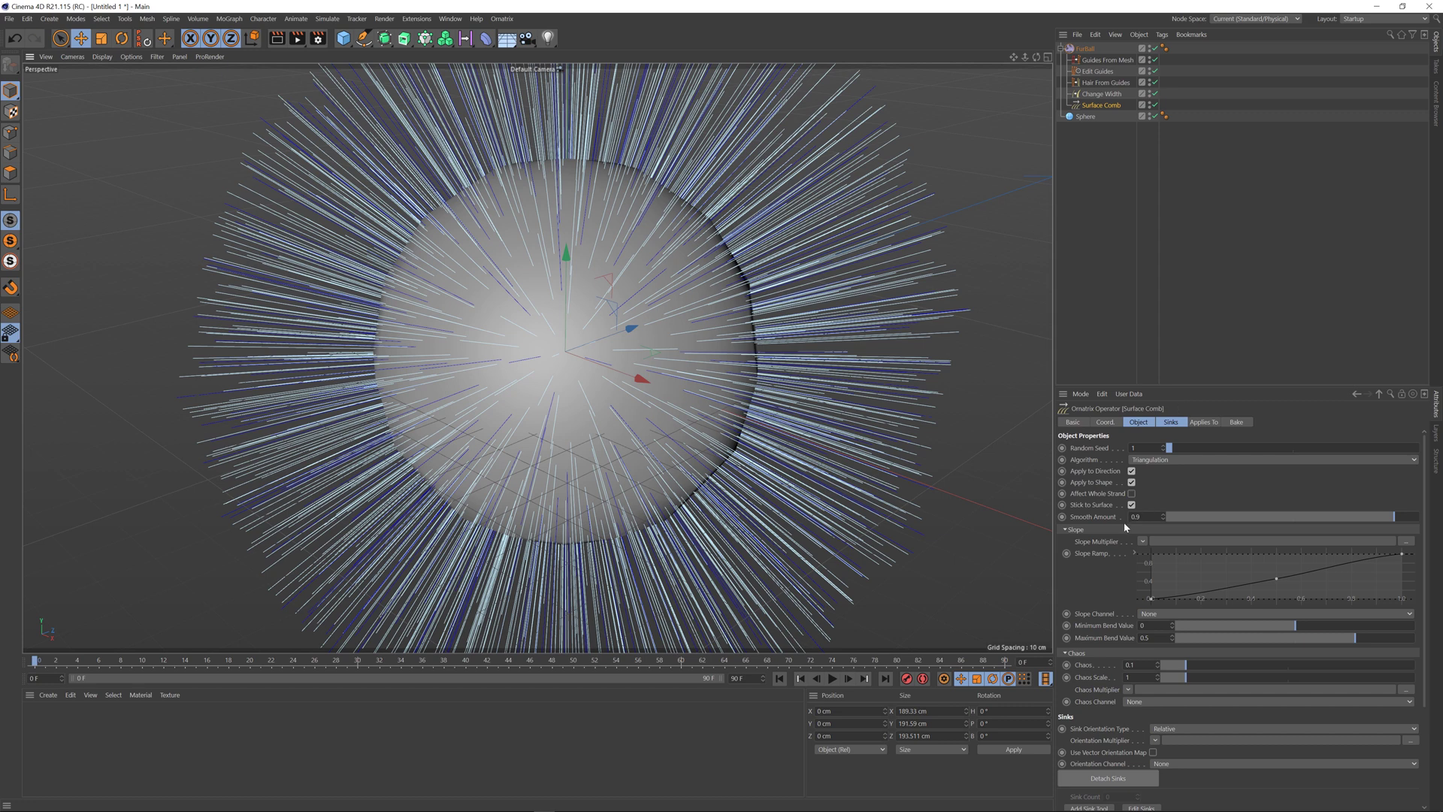
Draw three comb sinks on the sphere with the Add Sink Tool, one across the top.
drag(1427, 517, 1440, 624)
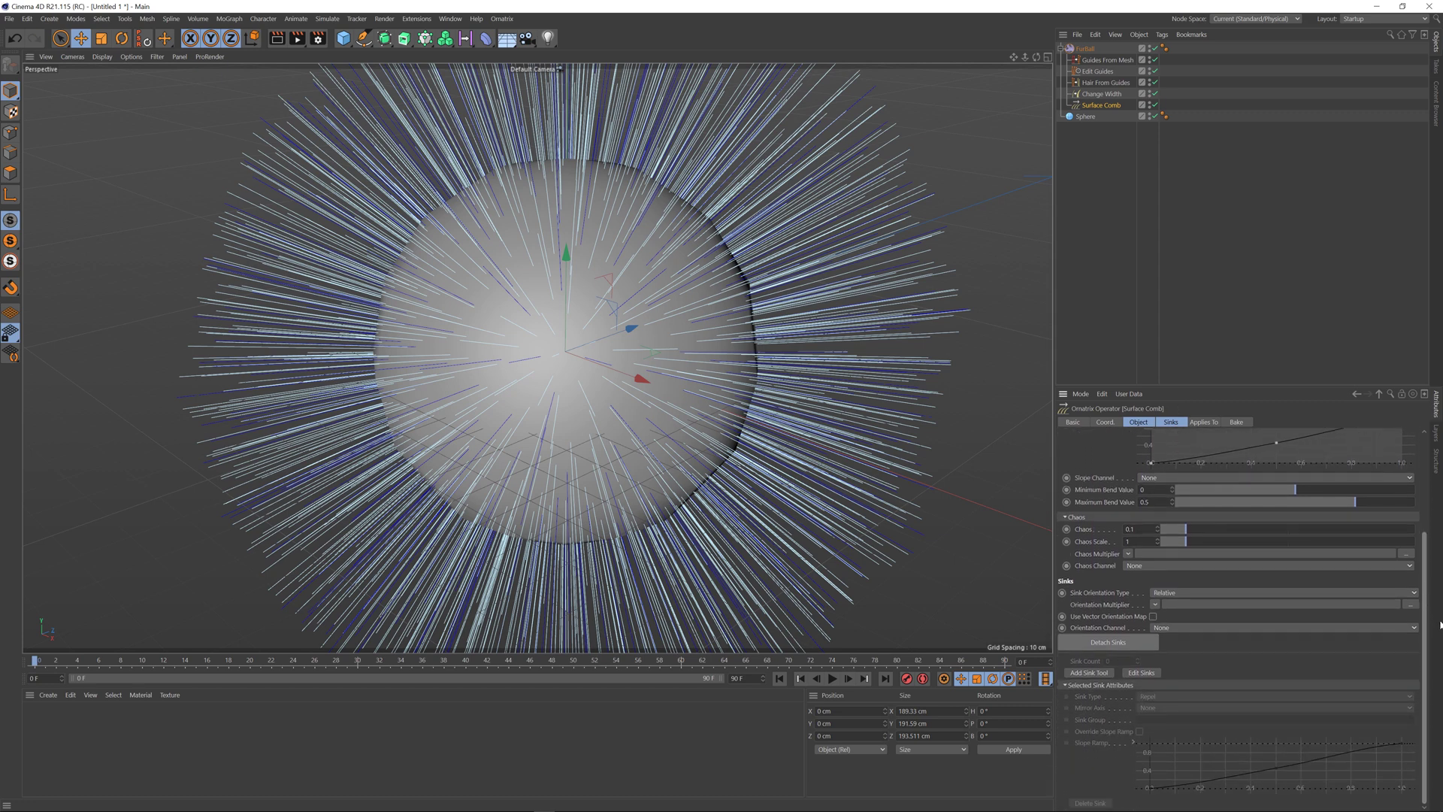
click(1098, 674)
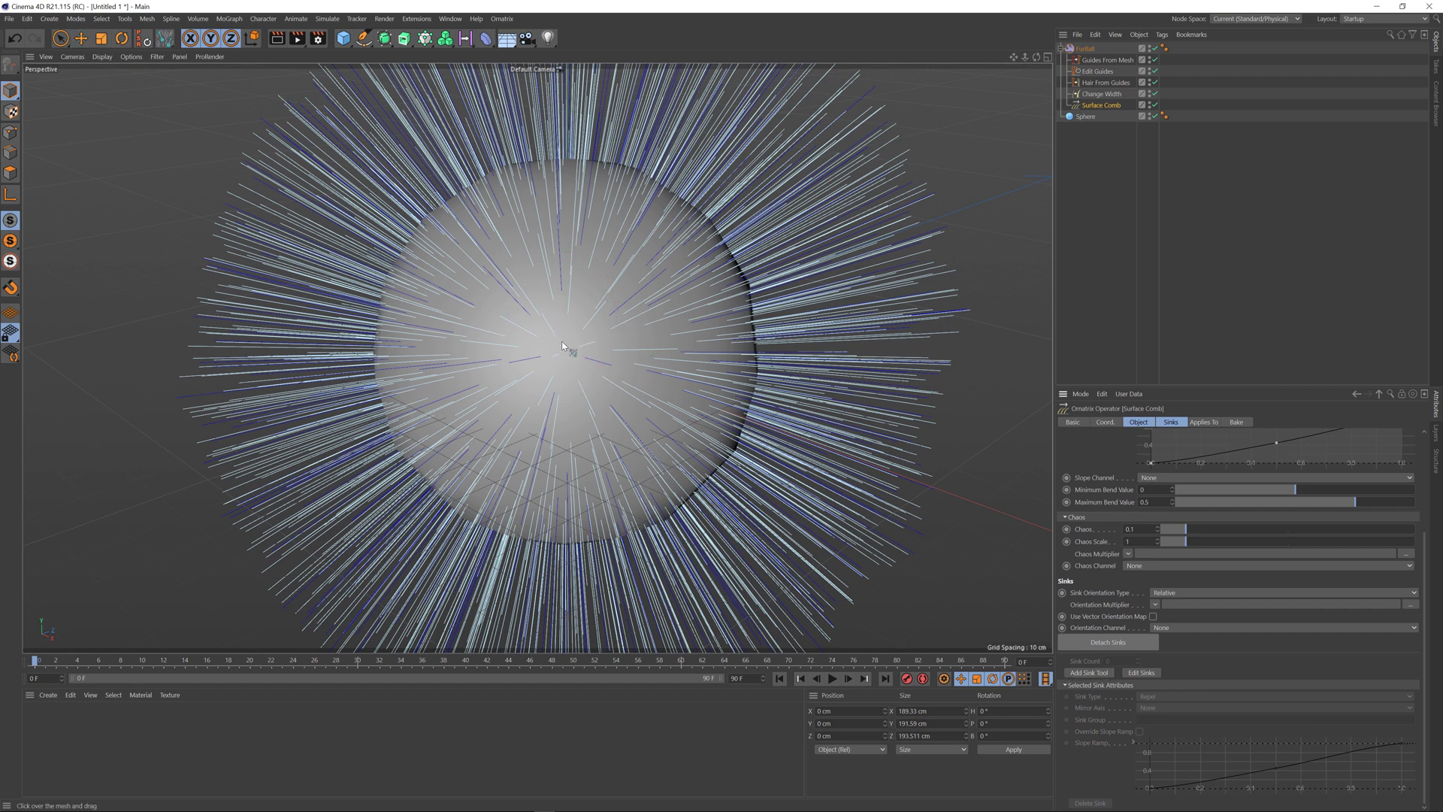
mouse_move(668, 337)
mouse_down()
mouse_move(690, 417)
mouse_move(674, 444)
mouse_move(657, 412)
mouse_move(690, 403)
mouse_up()
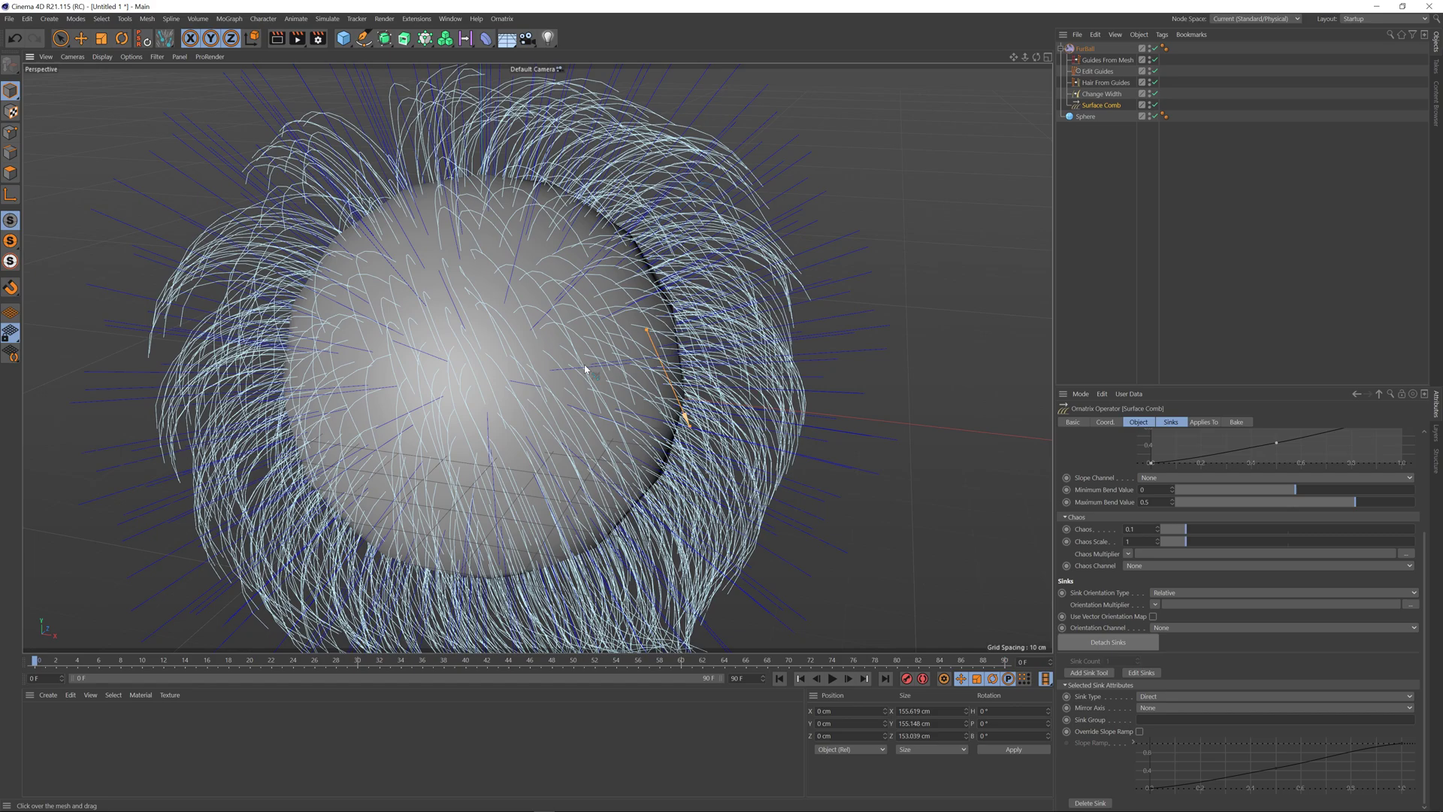
alt+drag(540, 378, 396, 291)
alt+drag(577, 342, 613, 366)
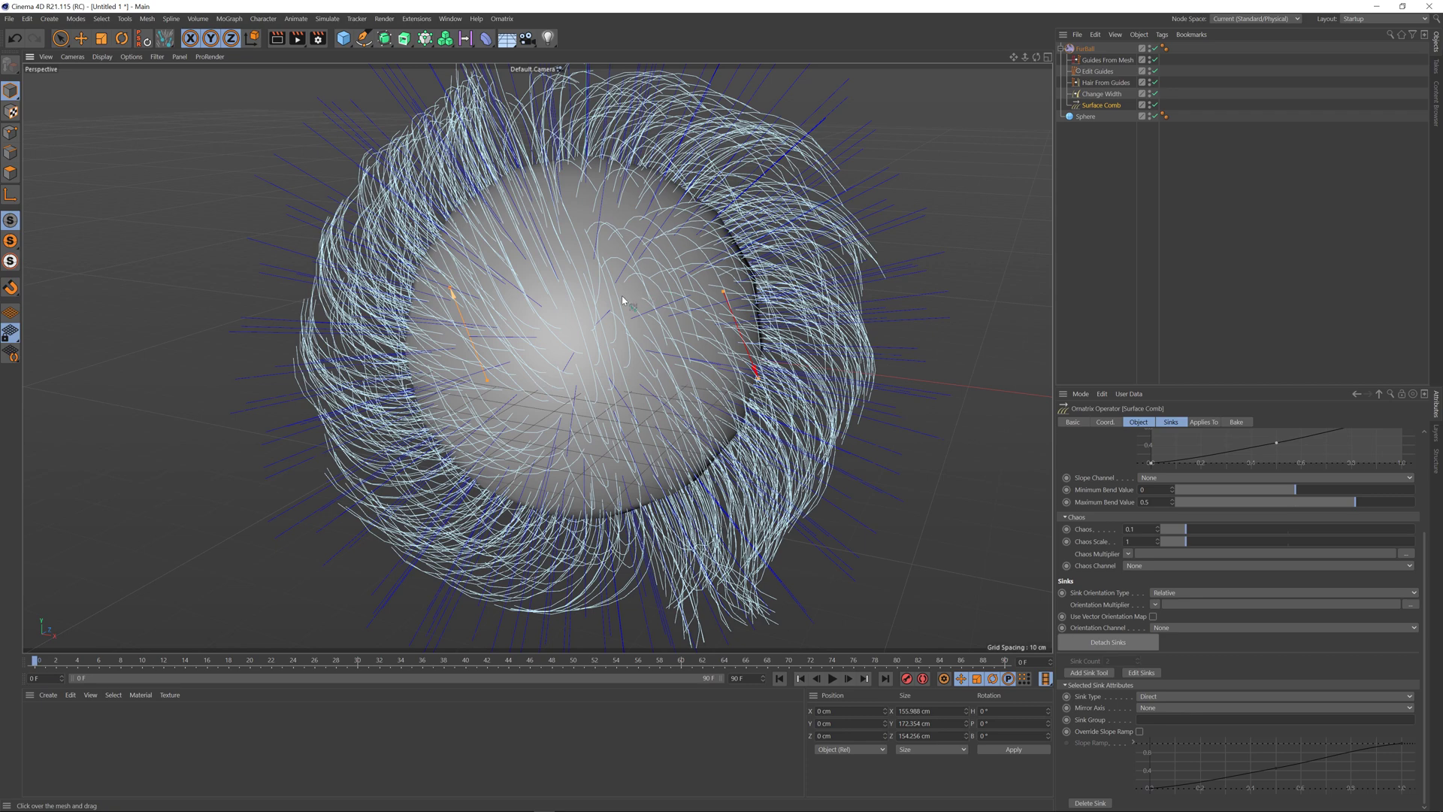
alt+drag(624, 285, 623, 301)
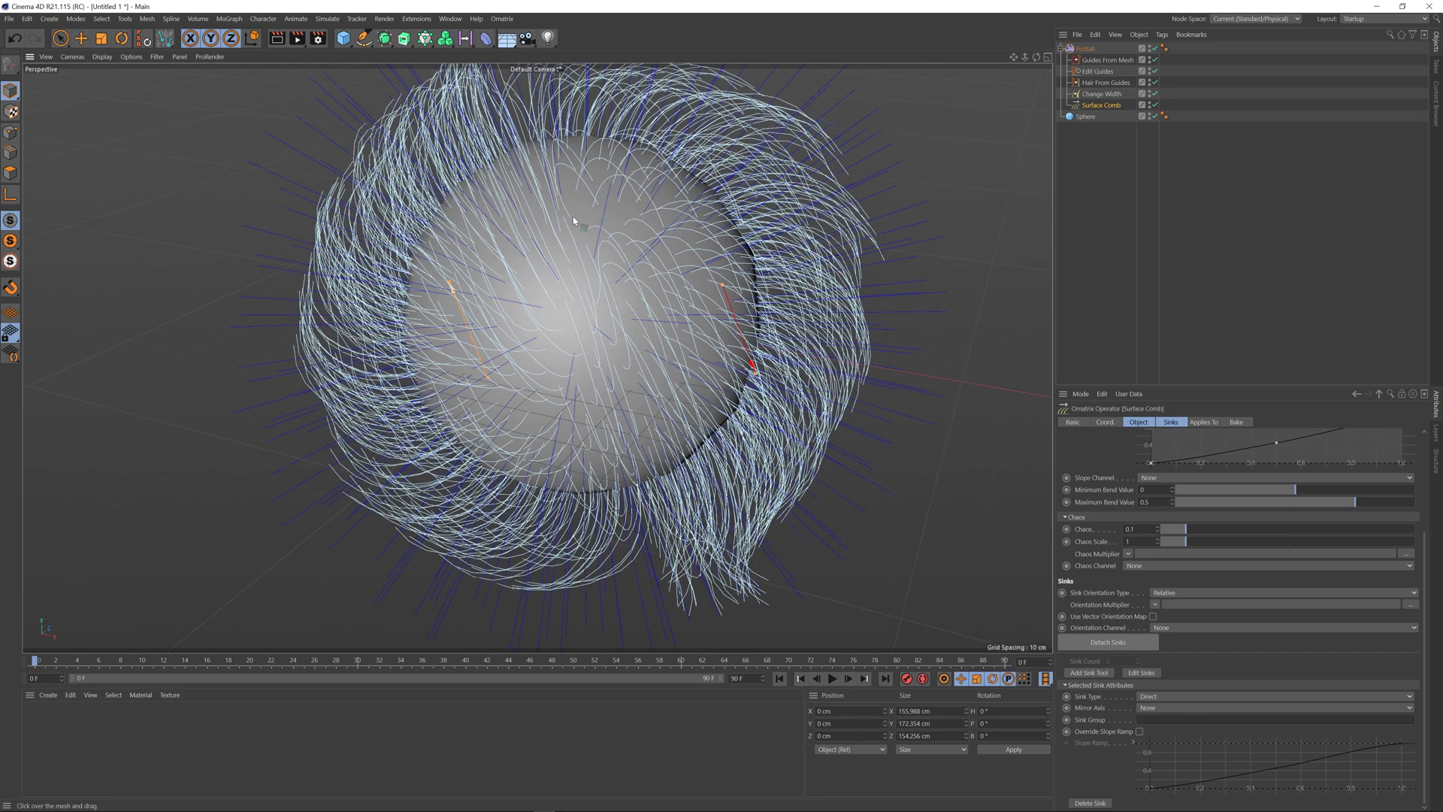
drag(565, 217, 666, 218)
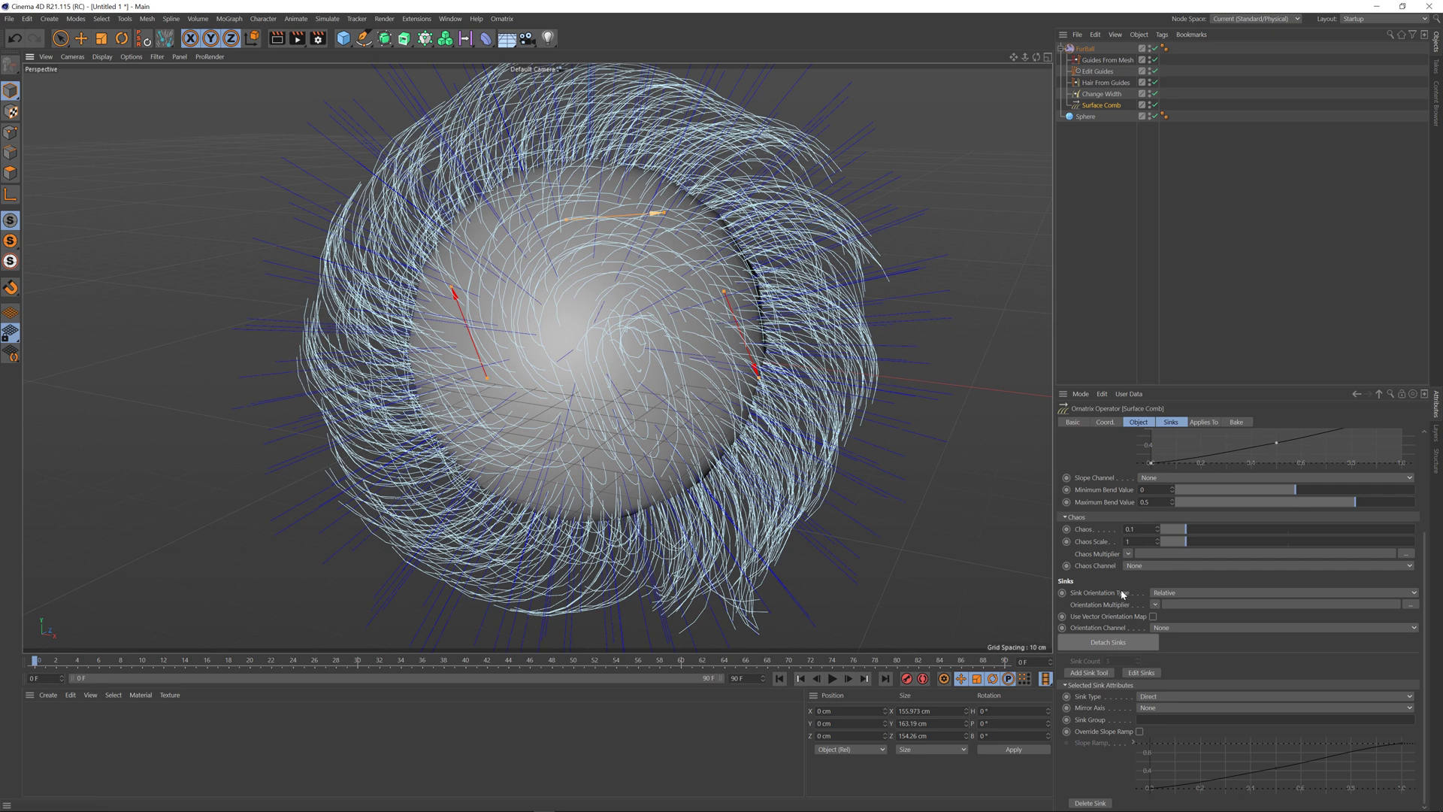
In Edit Sinks mode, drag the top sink handle to the right on the sphere.
click(1139, 673)
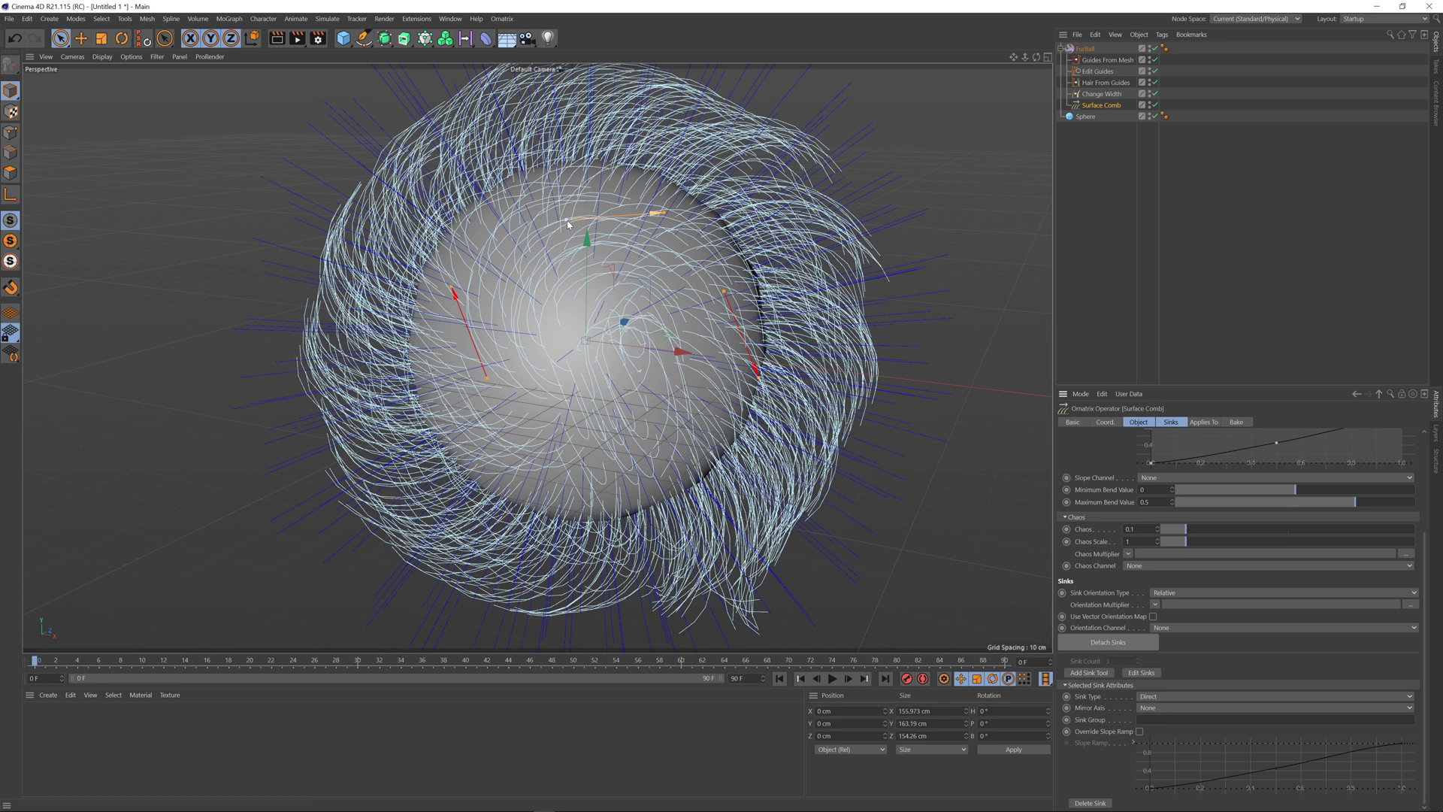
drag(568, 224, 673, 224)
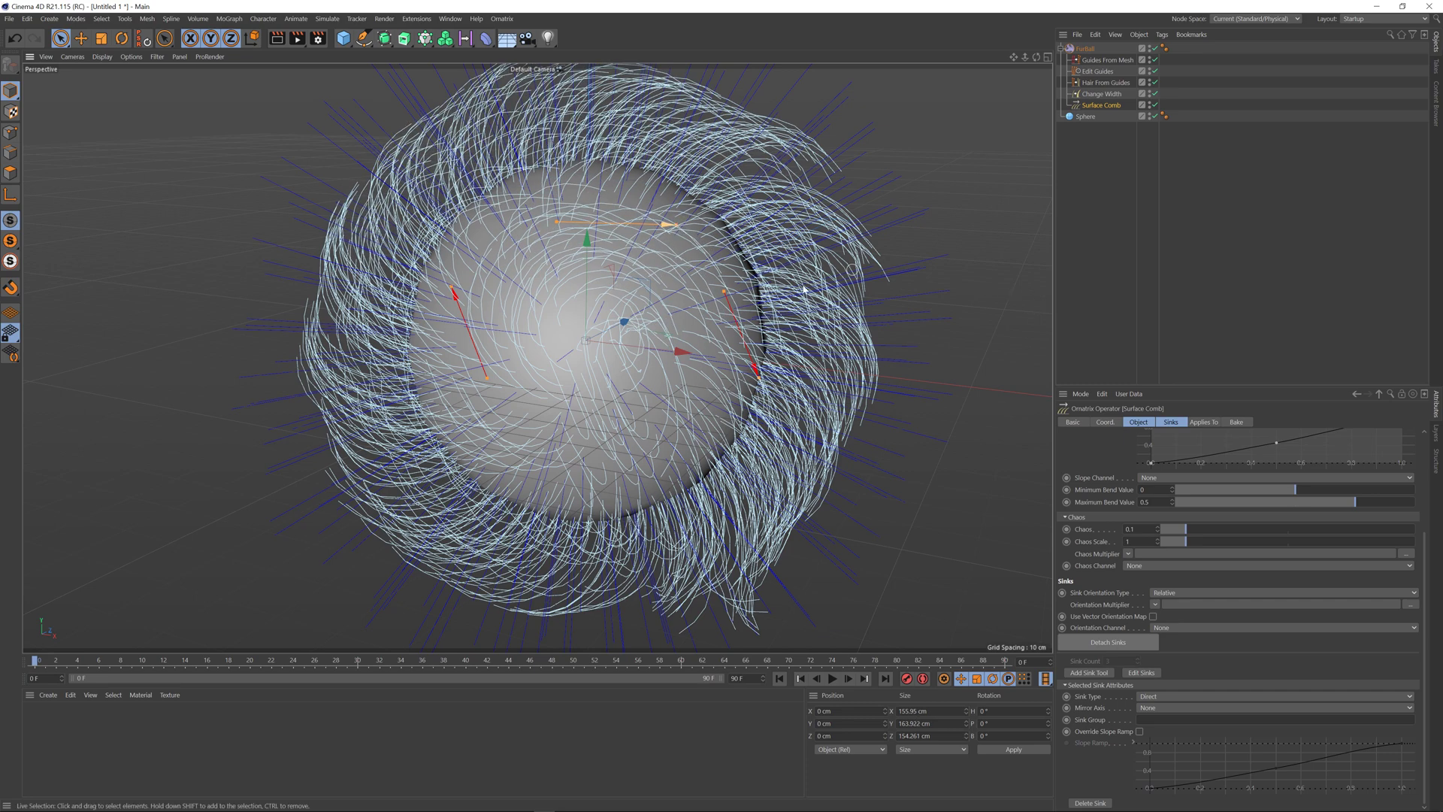
alt+drag(759, 353, 633, 353)
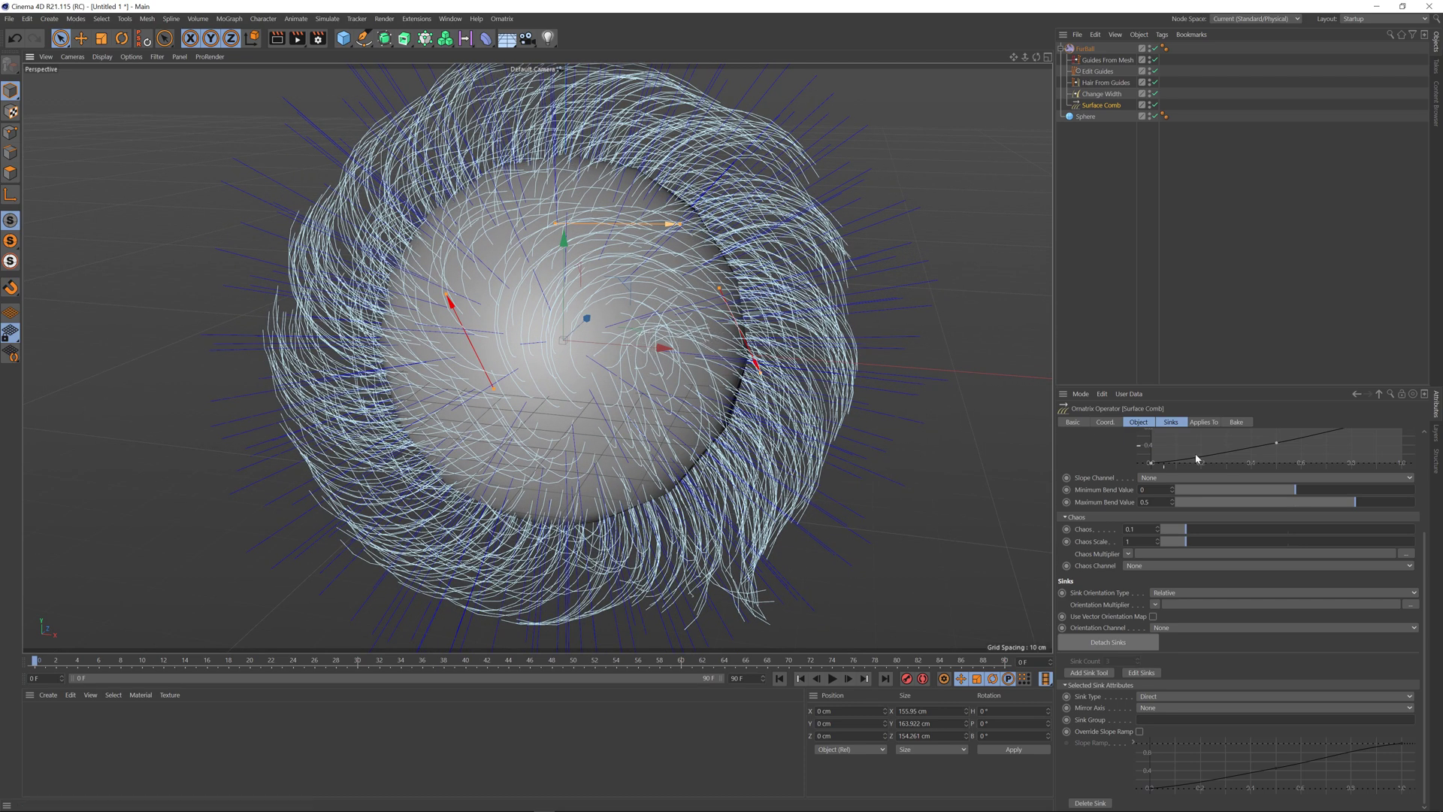
alt+drag(835, 407, 778, 392)
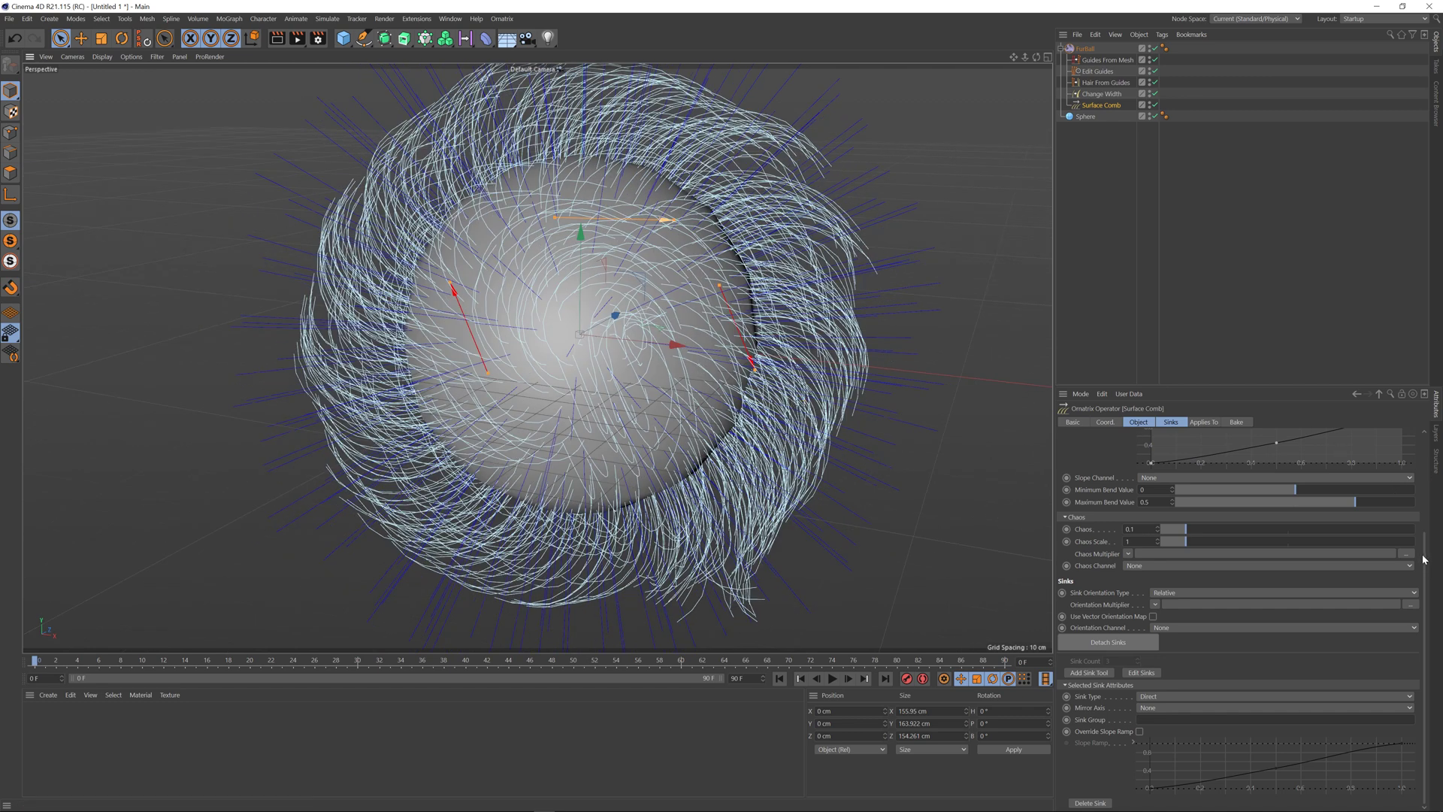
Drag the Surface Comb's Smooth Amount slider up to 0.89.
drag(1428, 564, 1207, 518)
alt+drag(658, 408, 682, 406)
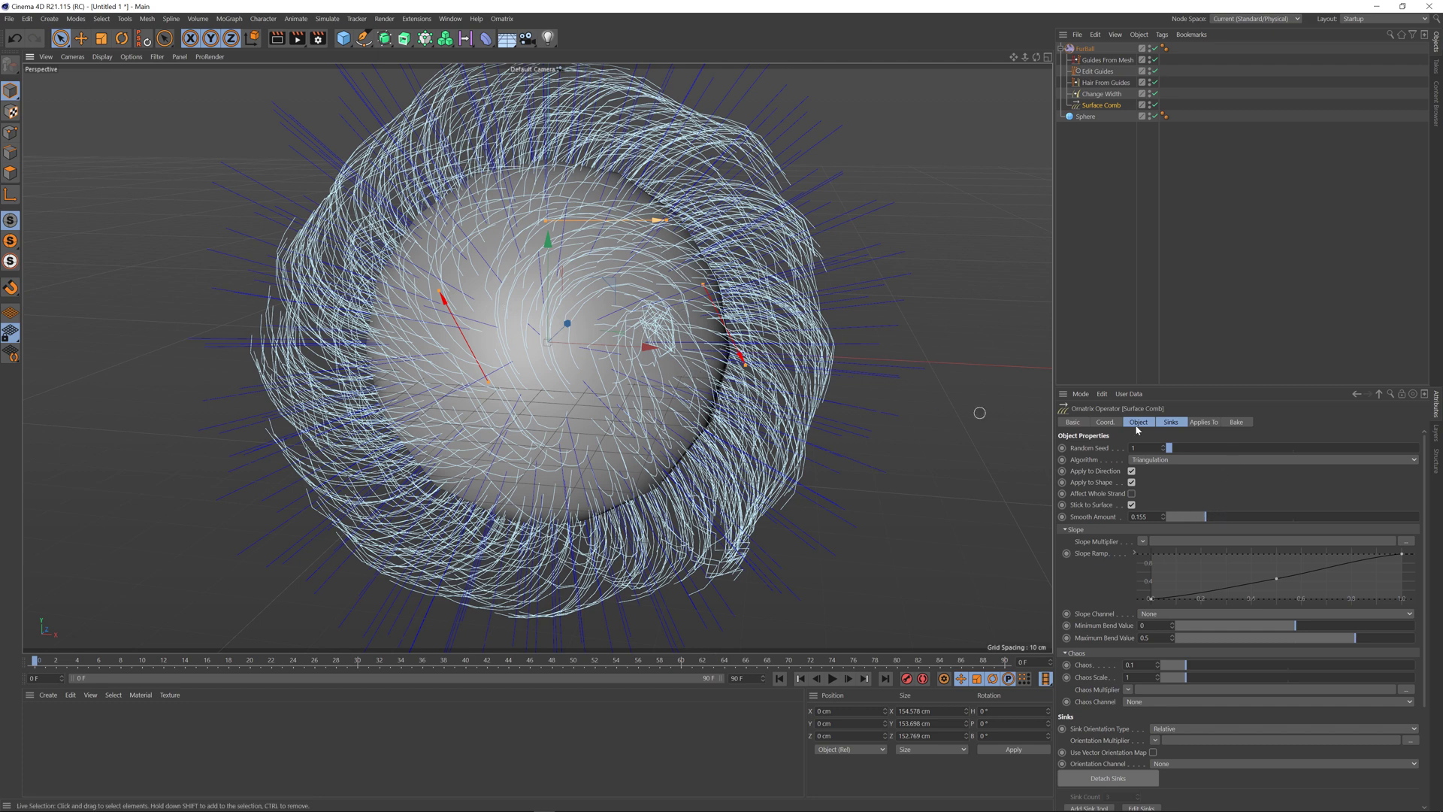
drag(1206, 516, 1393, 517)
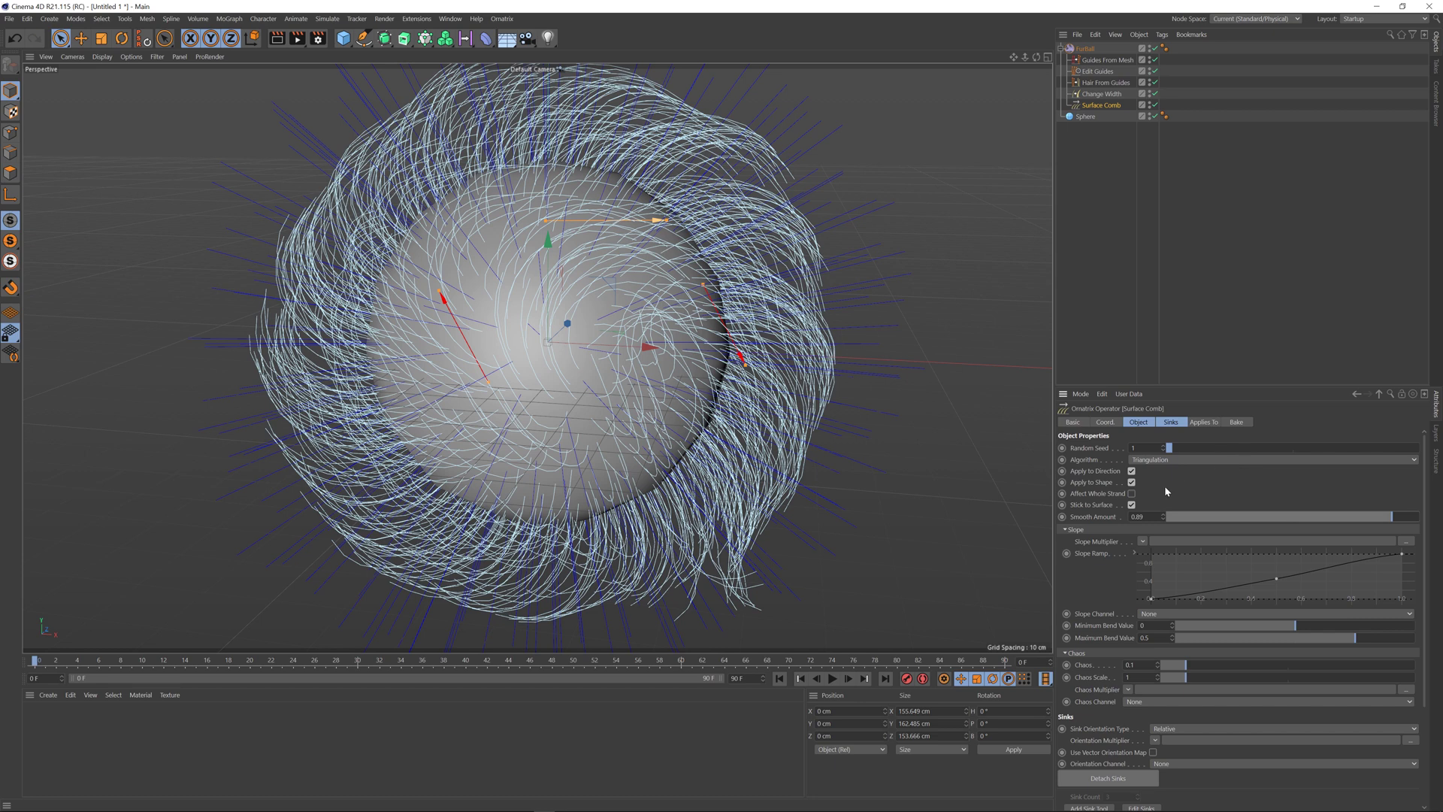
Enable Affect Whole Strand, move two sinks, and redraw one on the sphere's right side.
click(1131, 494)
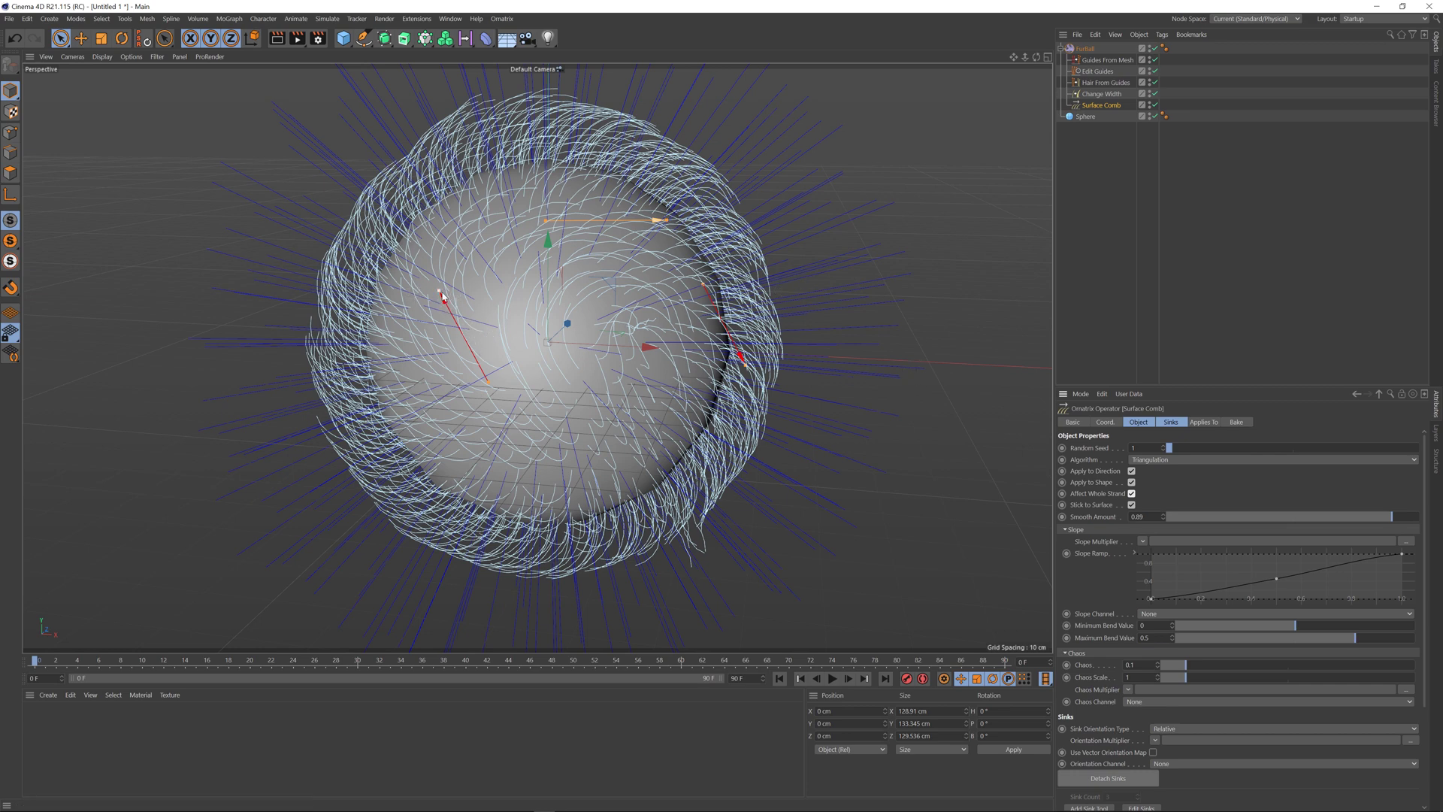
drag(441, 295, 436, 258)
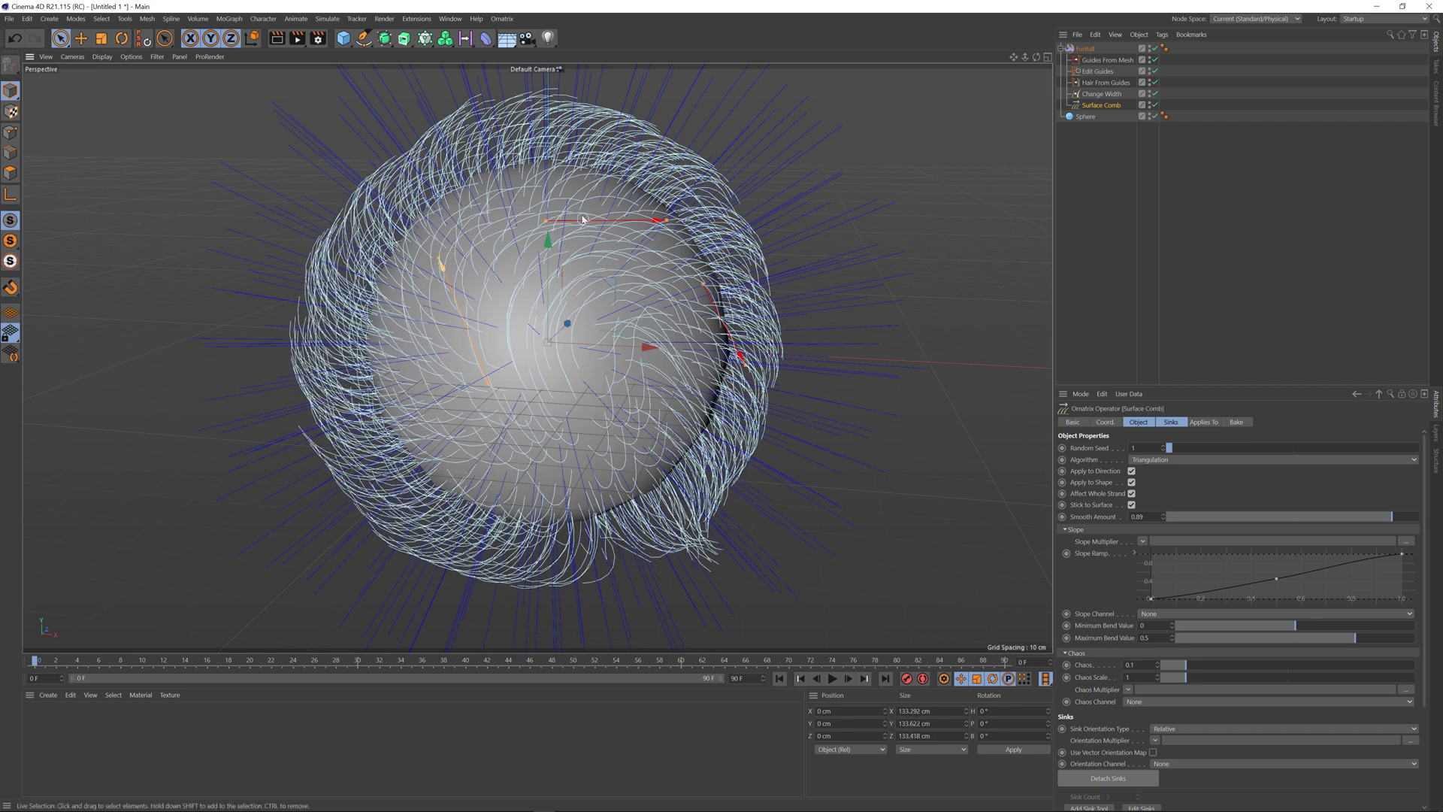
drag(549, 221, 551, 214)
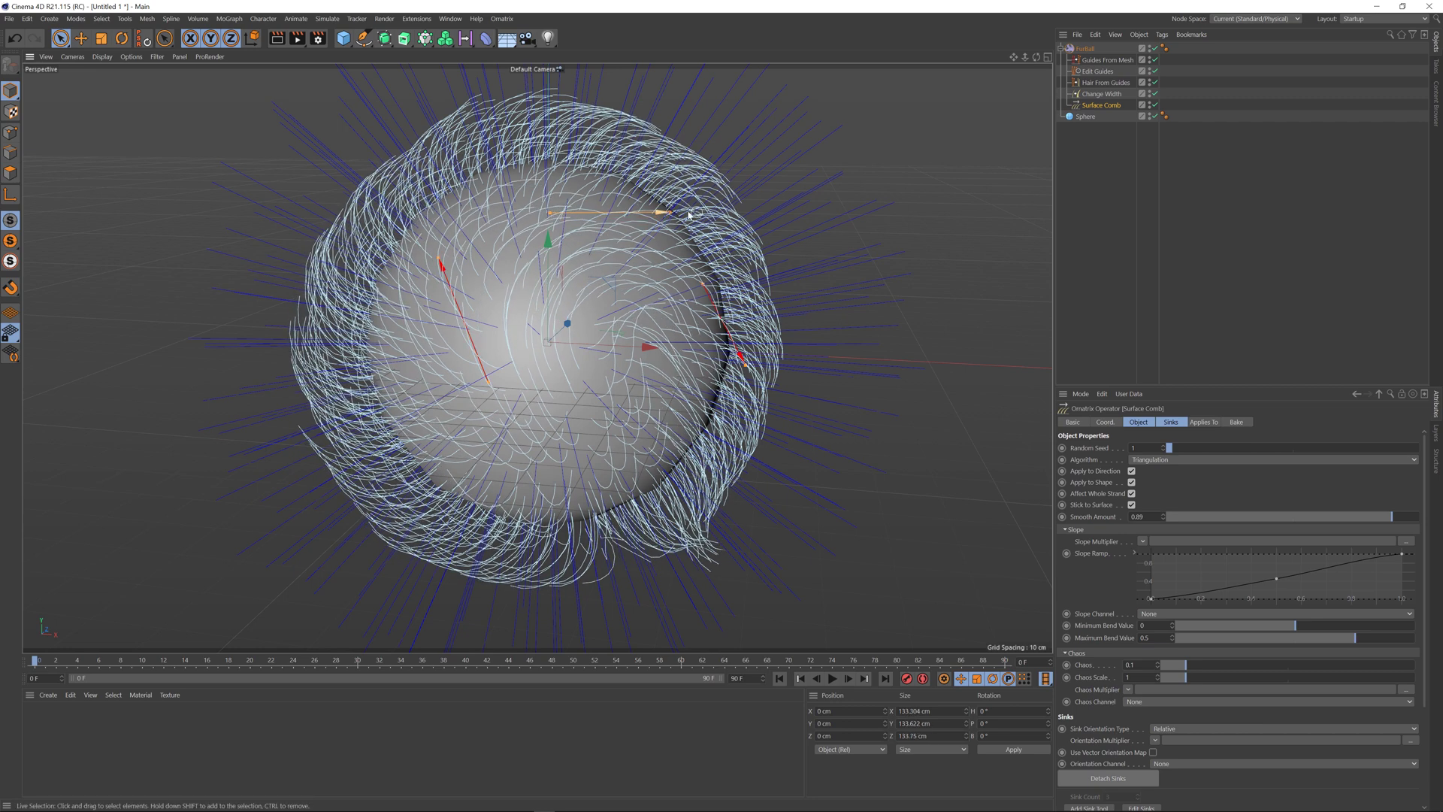
drag(673, 216, 582, 213)
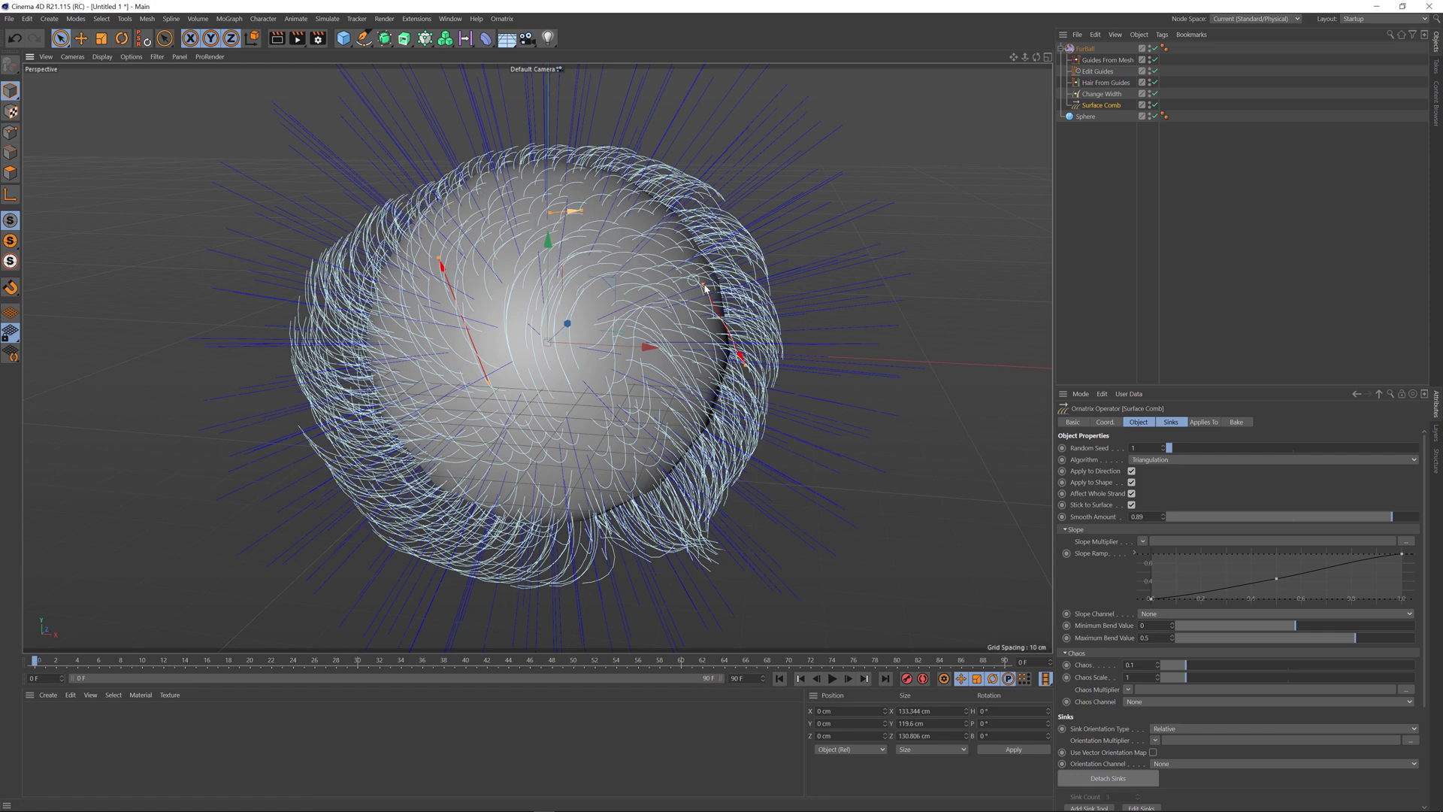
mouse_move(705, 285)
mouse_down()
mouse_move(696, 386)
mouse_move(711, 421)
mouse_up()
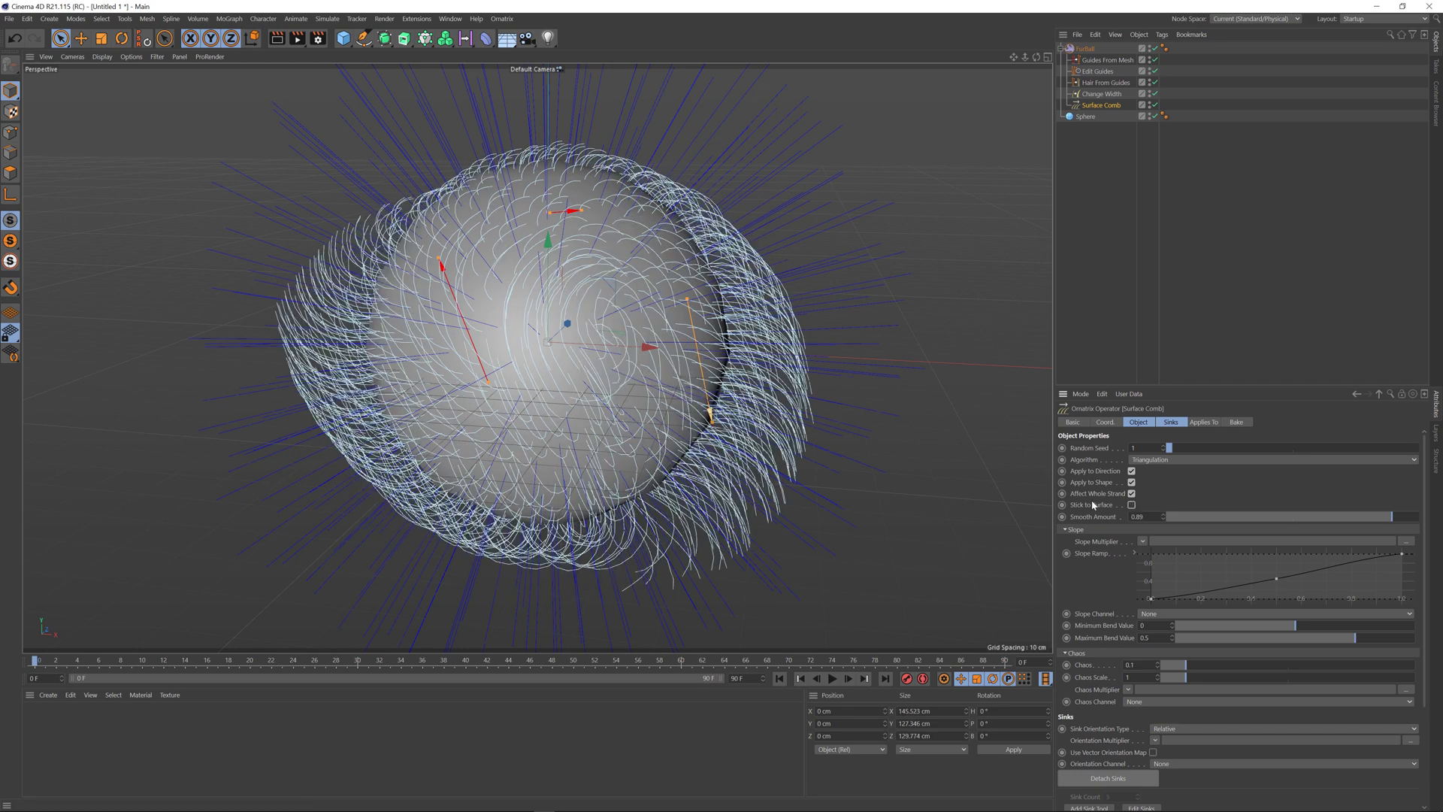
Lengthen the right-side sink by pulling its lower end down, then shorten it slightly.
mouse_move(680, 437)
alt+mouse_down()
mouse_move(691, 444)
mouse_move(686, 409)
alt+mouse_up()
alt+drag(761, 573, 795, 511)
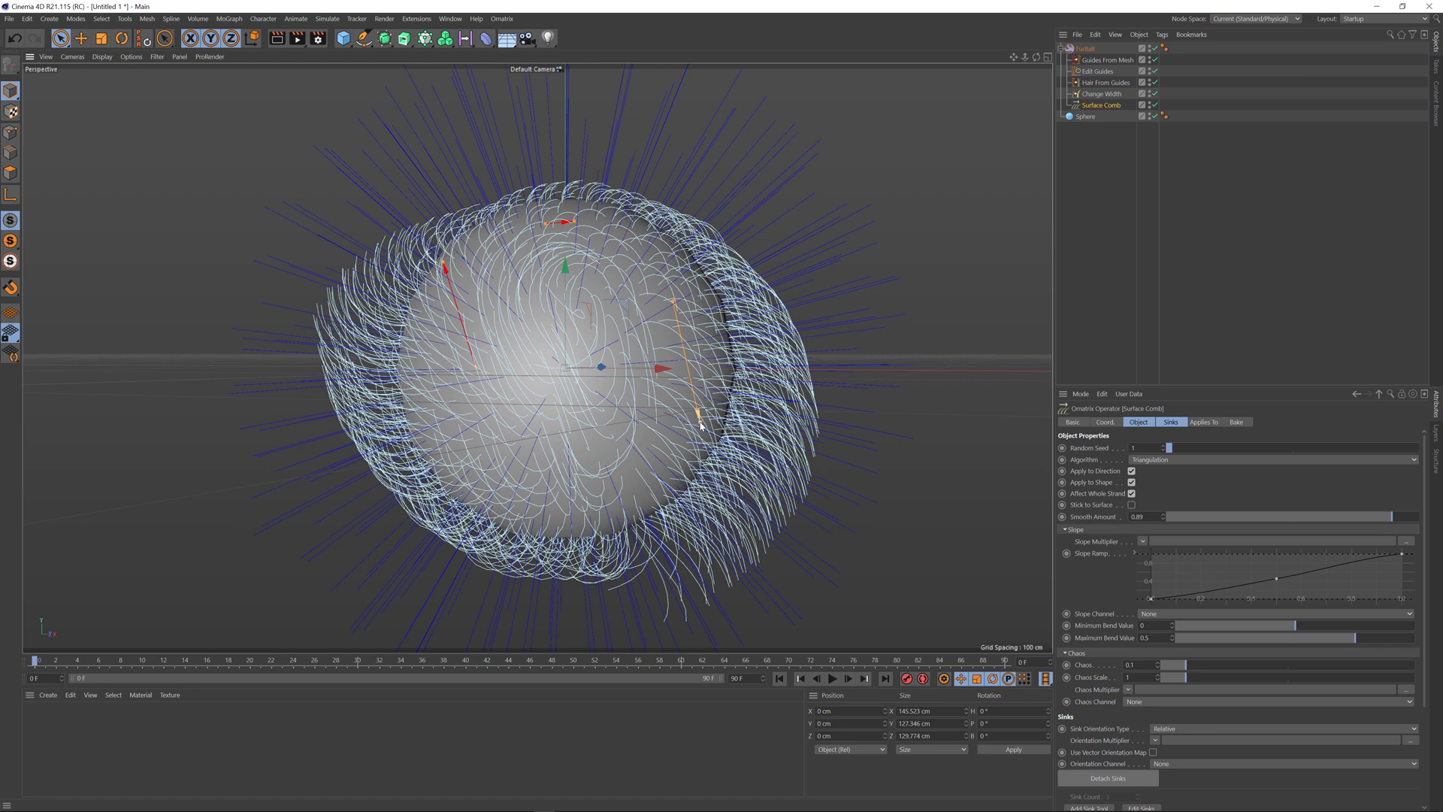
drag(700, 425, 706, 492)
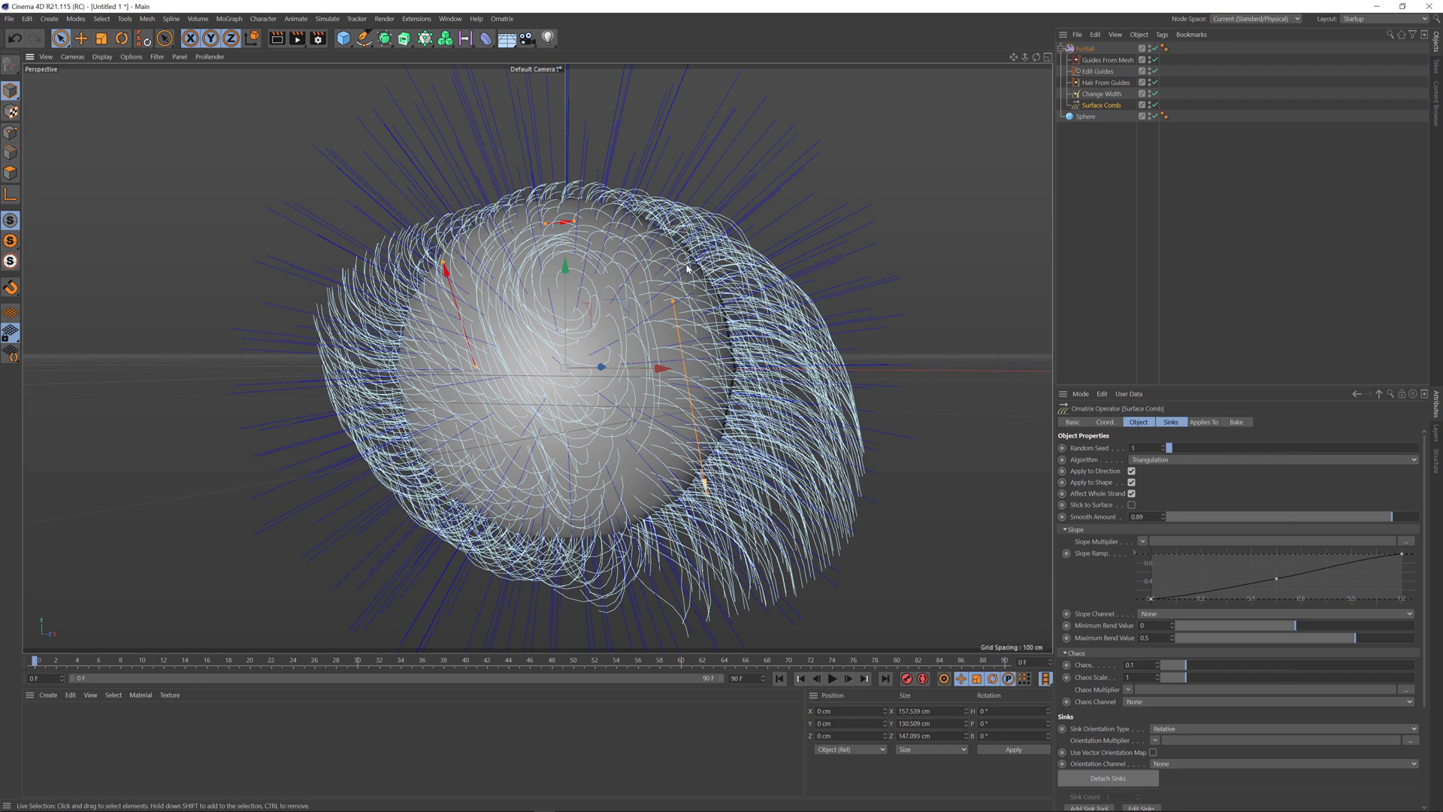
drag(706, 489, 698, 458)
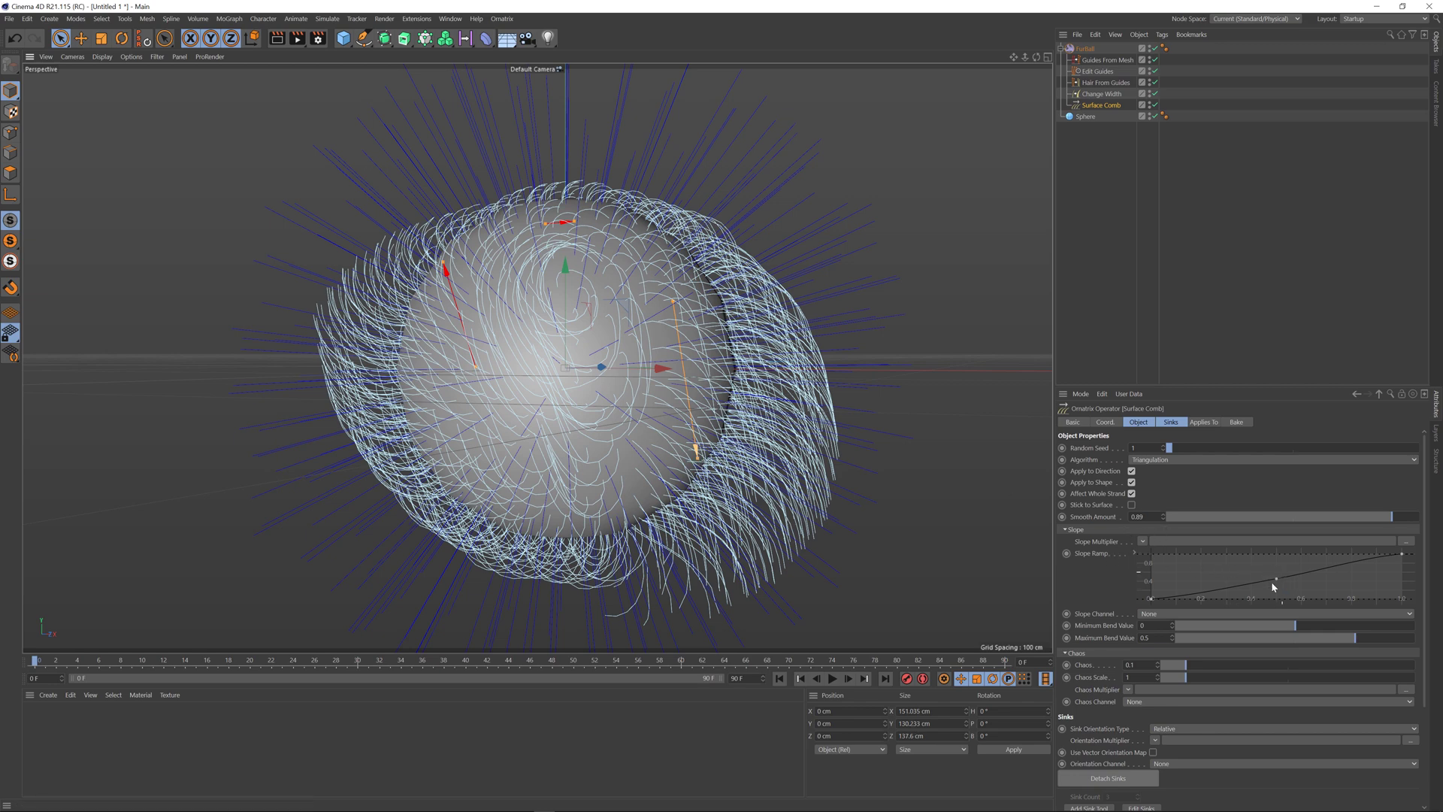
Raise the Slope Ramp's starting point and a middle knot to flatten the curve's top.
alt+drag(788, 441, 759, 434)
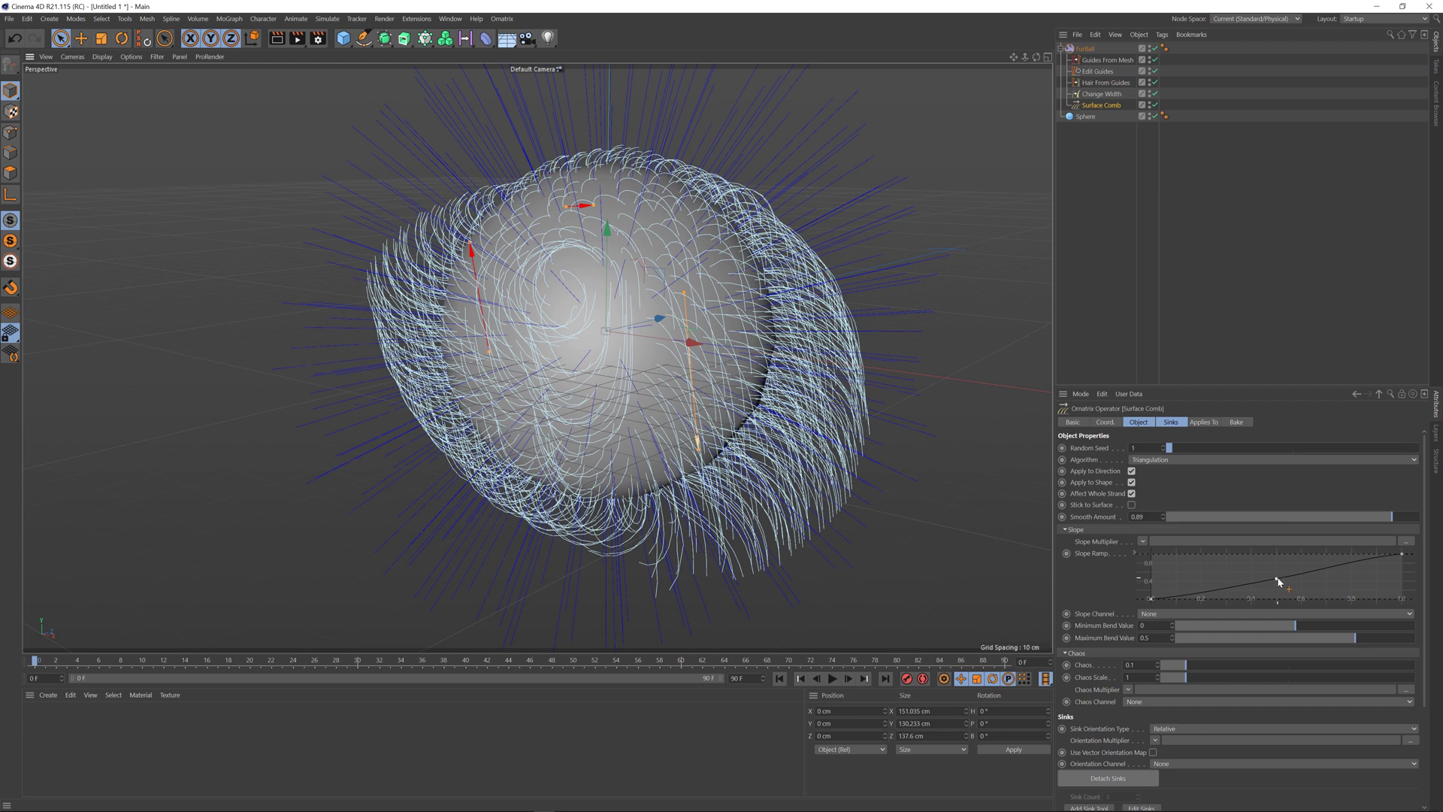
drag(1277, 578, 1261, 565)
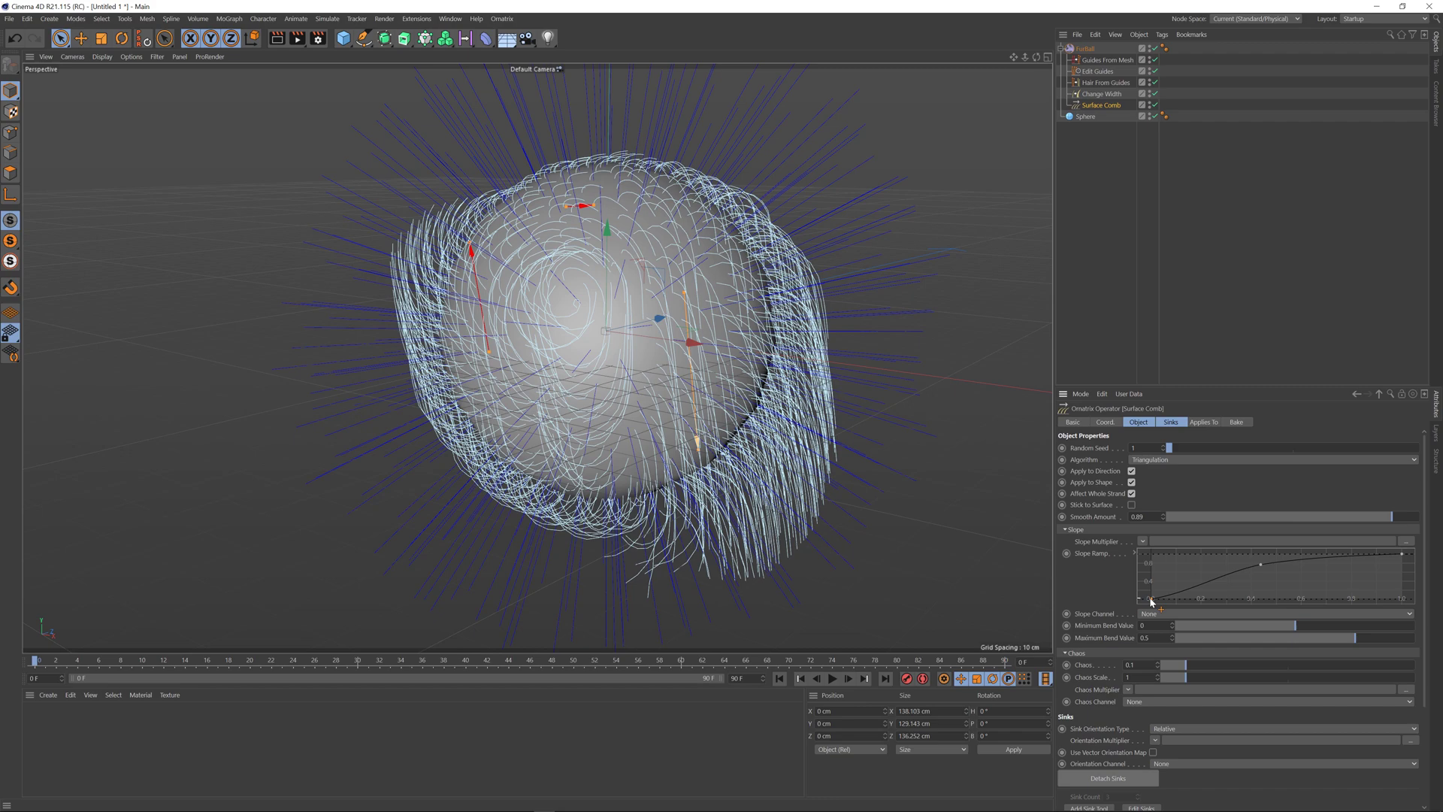
drag(1150, 600, 1135, 553)
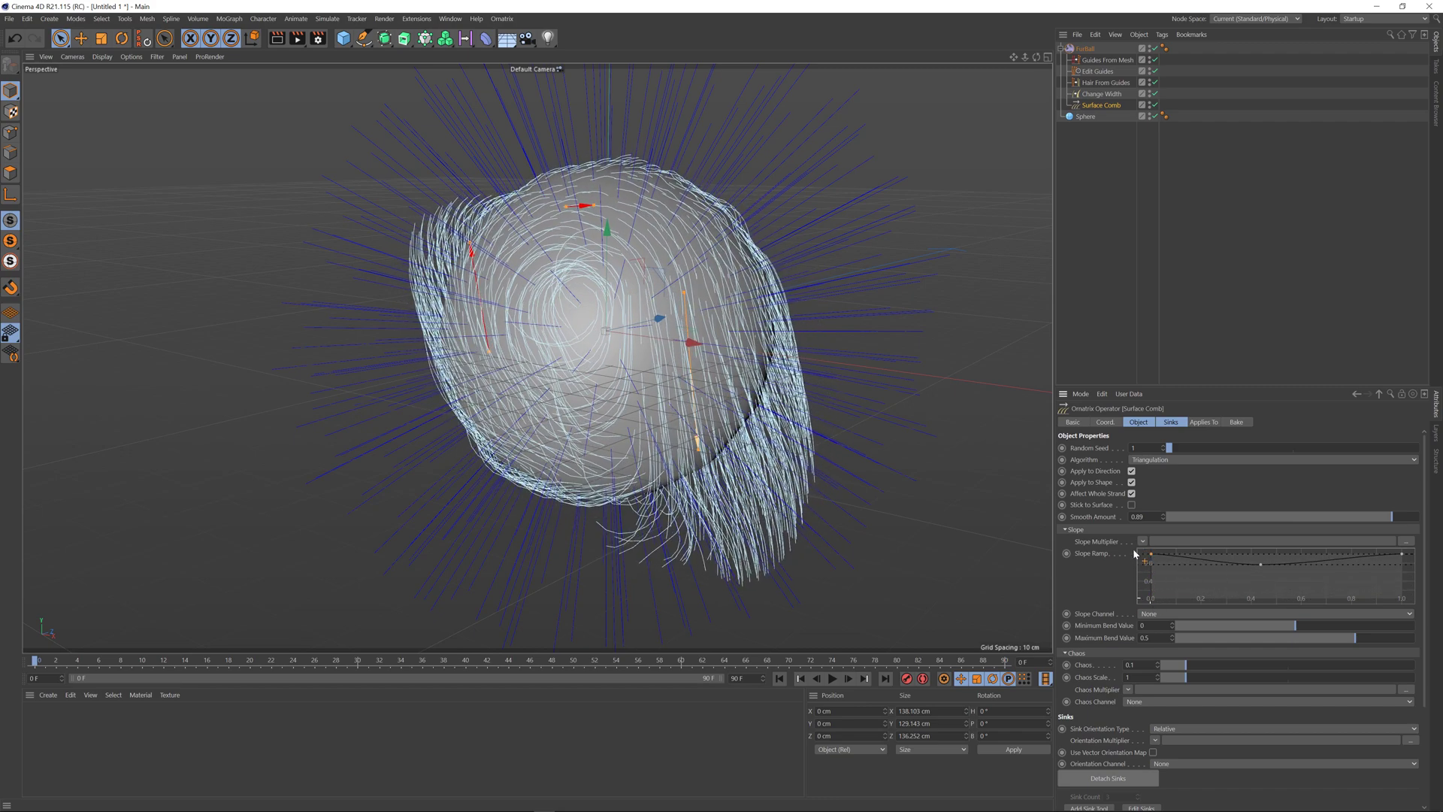
drag(1262, 569, 1262, 557)
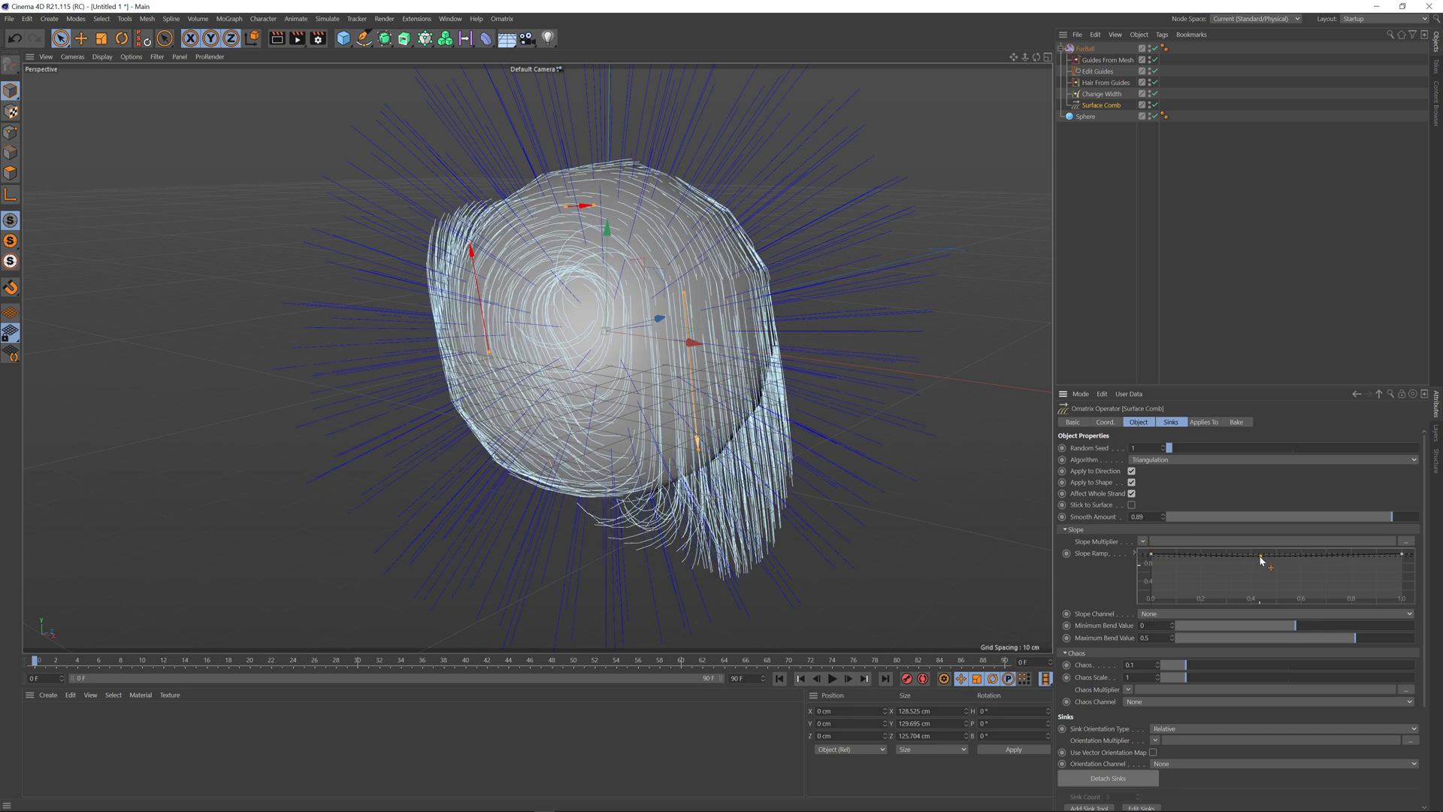
alt+drag(707, 391, 679, 408)
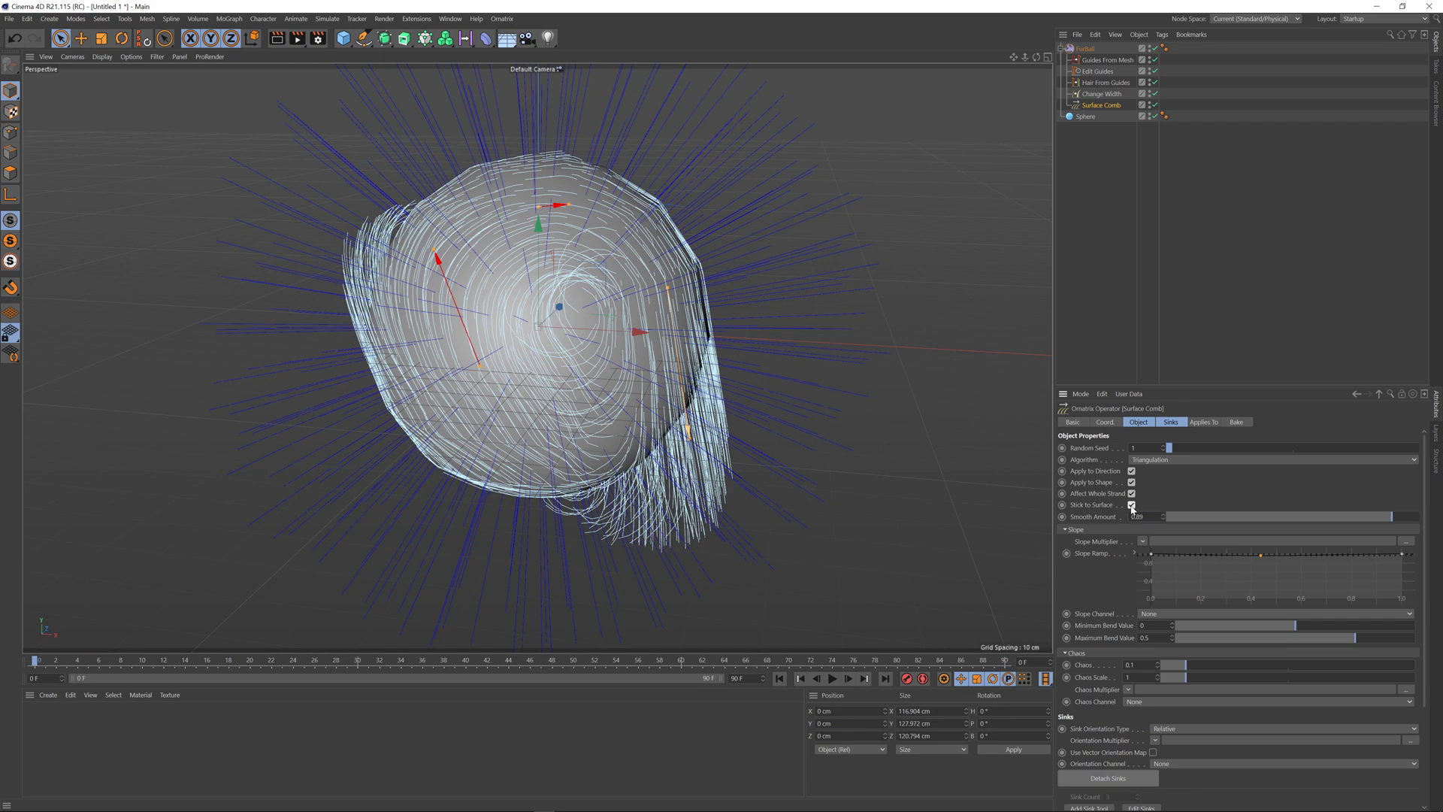
Turn Stick to Surface off and re-aim a comb sink to comb strands downward.
alt+drag(666, 382, 673, 453)
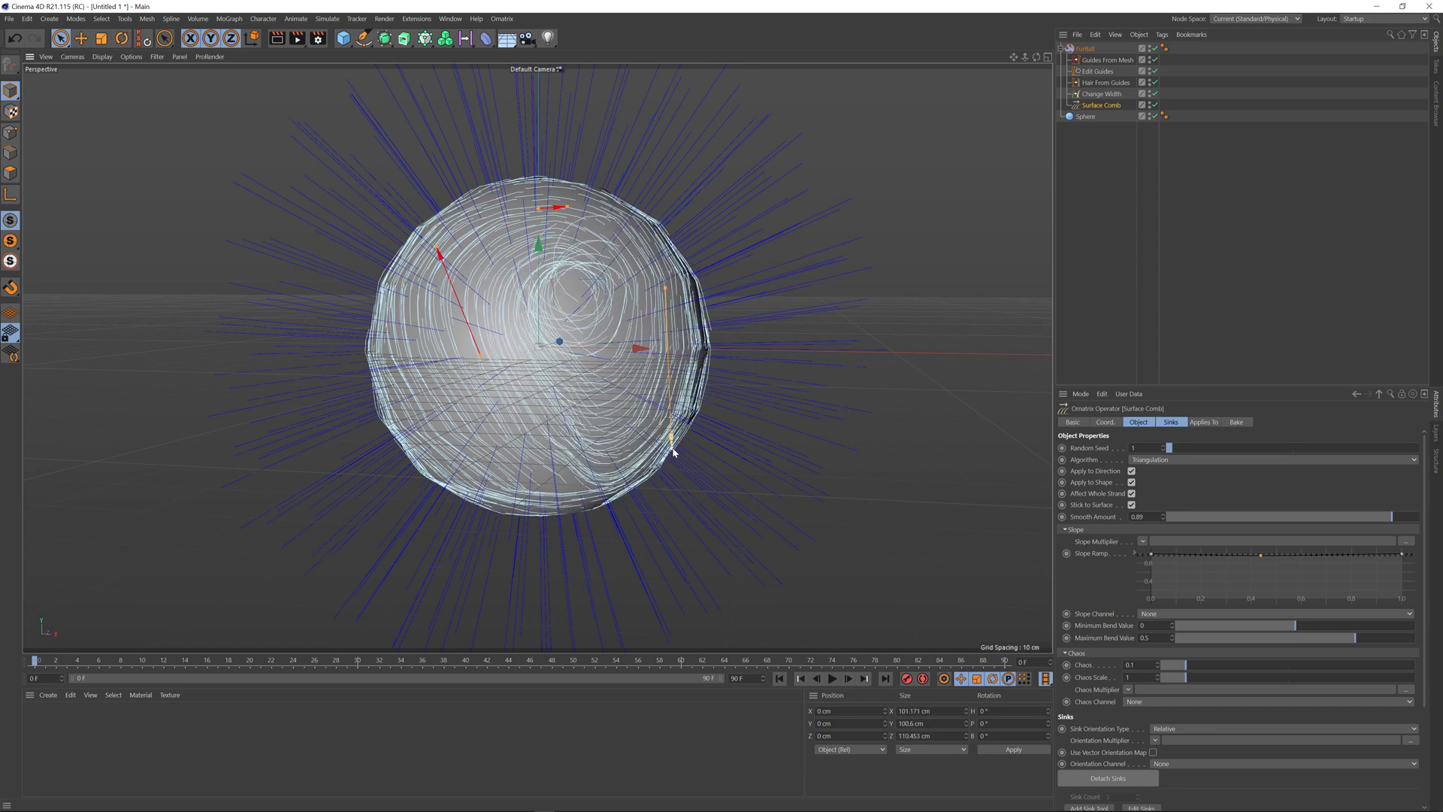
click(1131, 505)
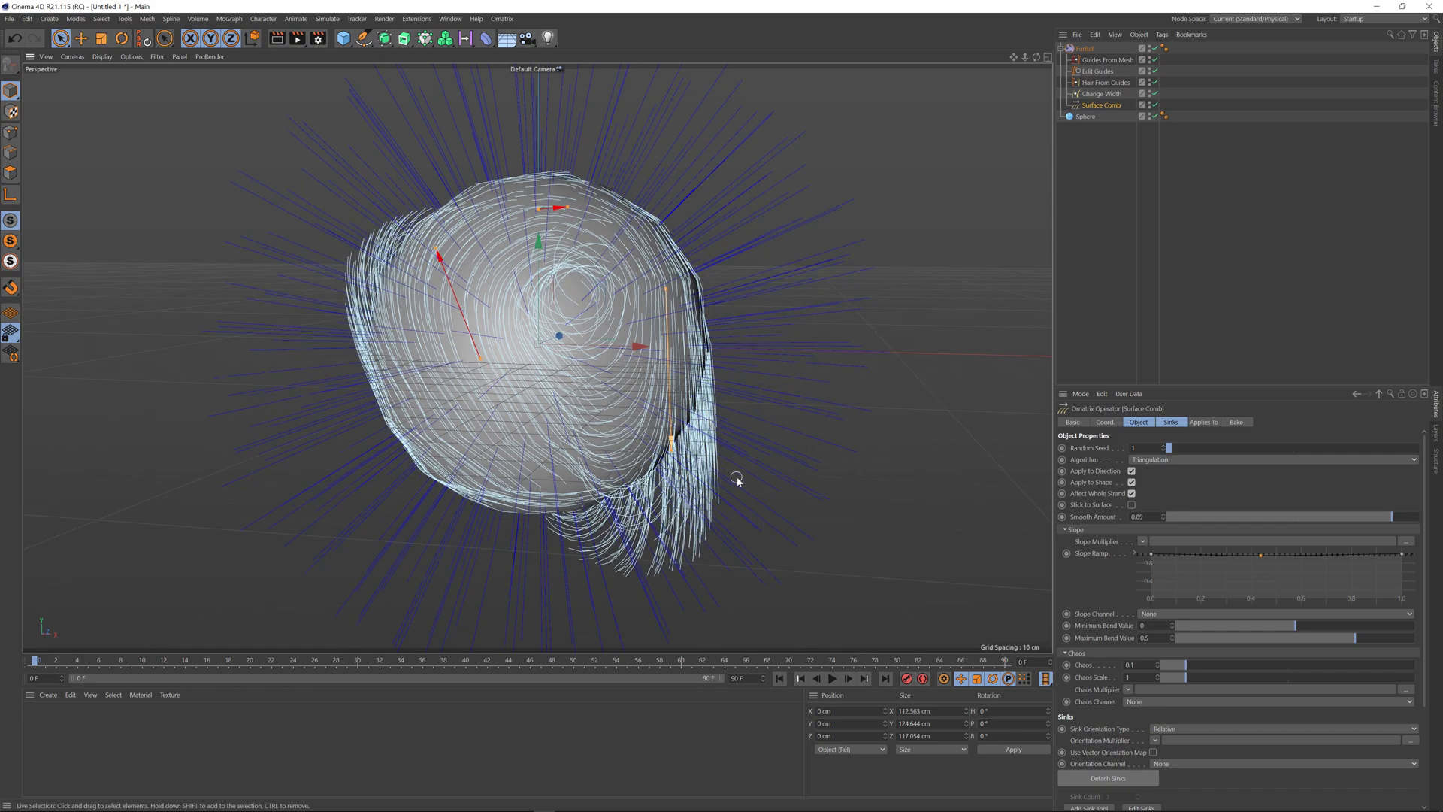
alt+middle_drag(738, 480, 734, 430)
alt+drag(683, 463, 678, 315)
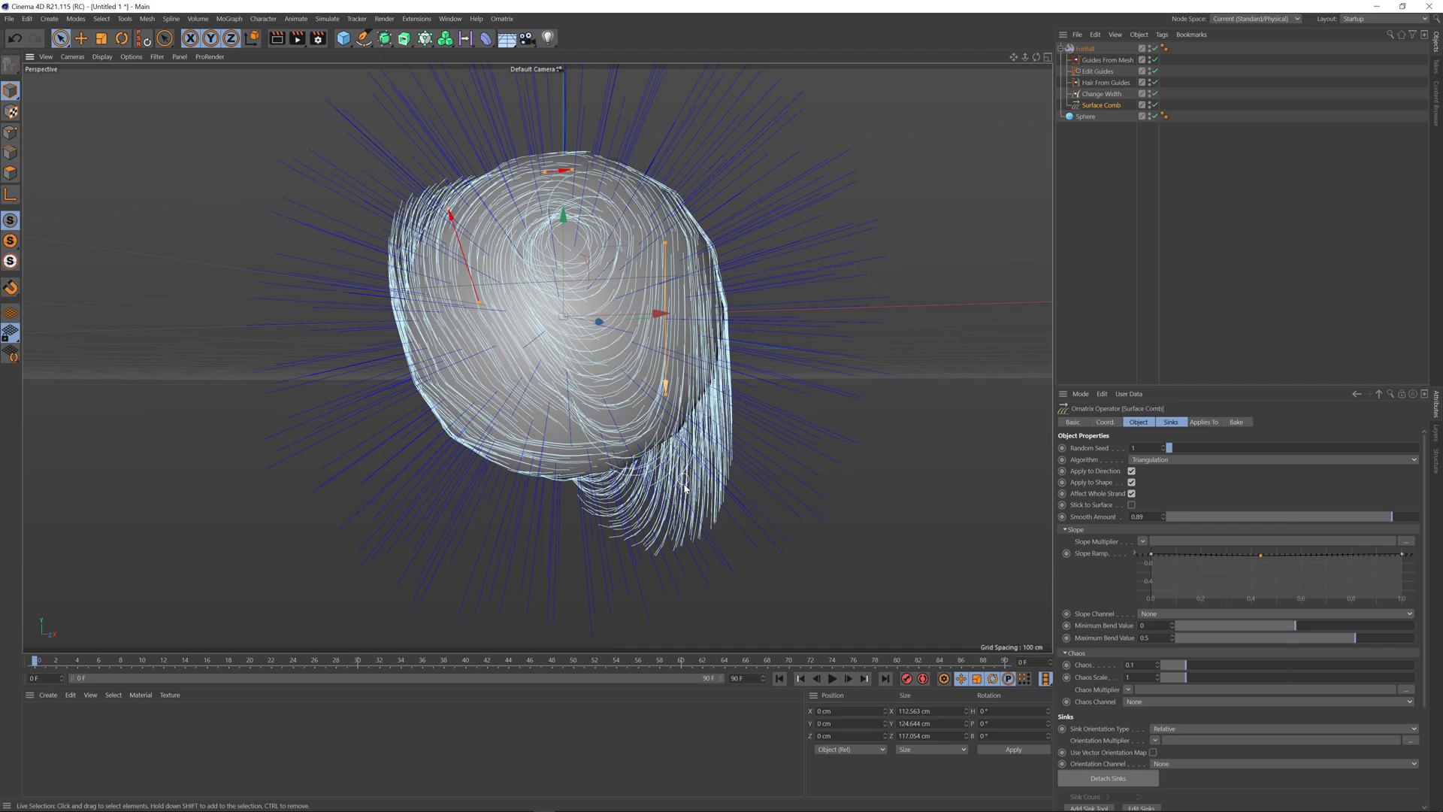
alt+drag(715, 467, 619, 477)
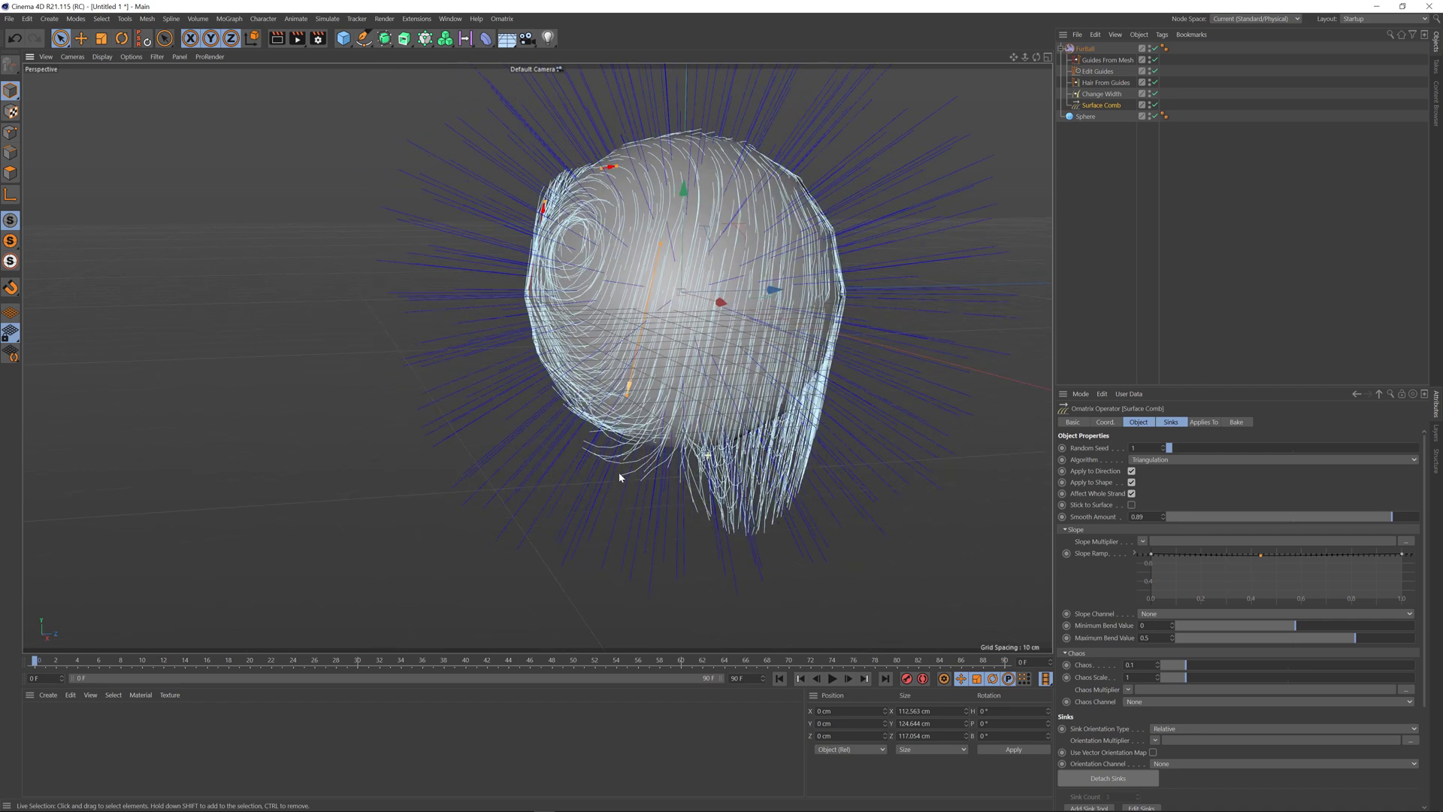
drag(628, 398, 784, 397)
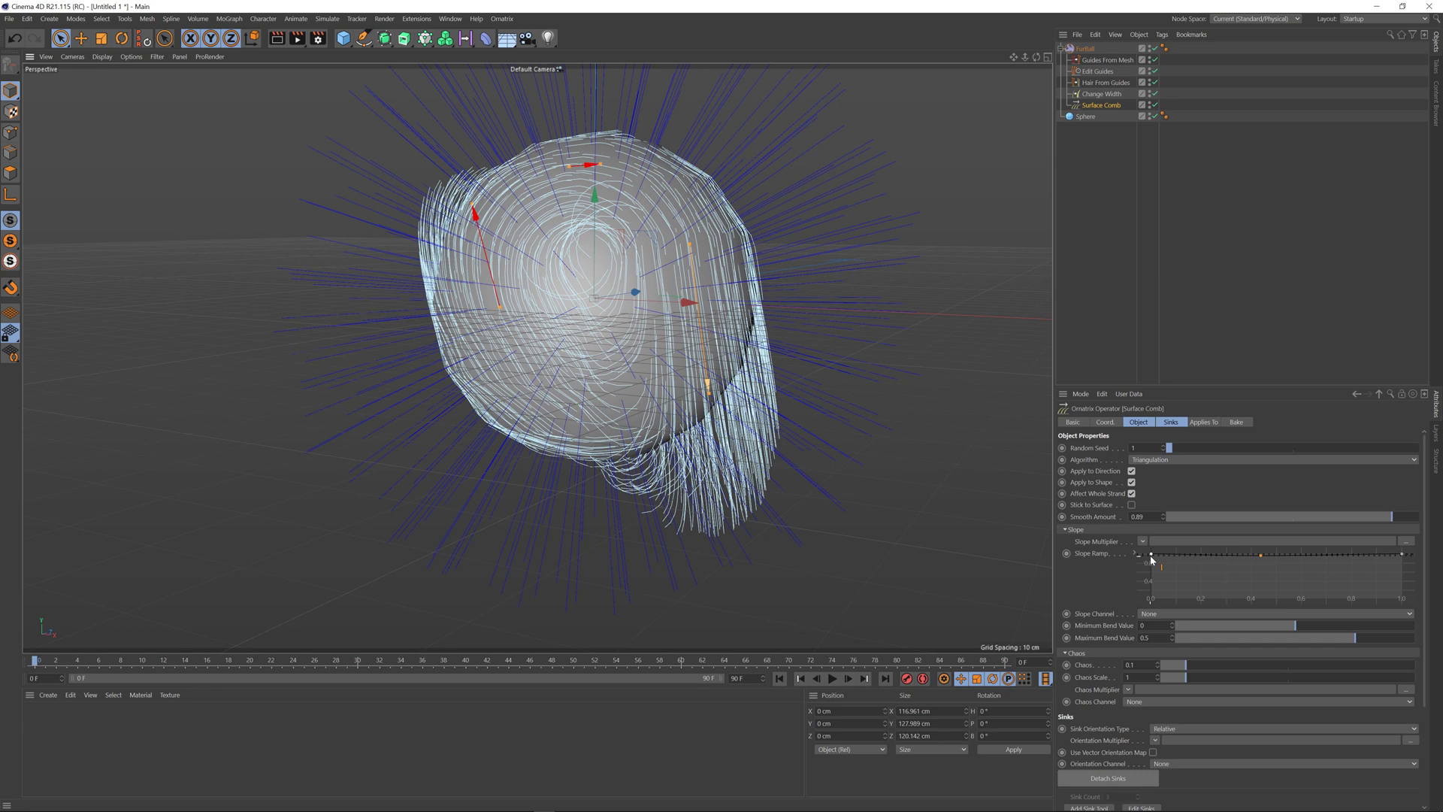
Drop the Slope Ramp start to 0, lower a top knot, set Minimum Bend 0, Maximum Bend 1.
drag(1151, 557, 1145, 607)
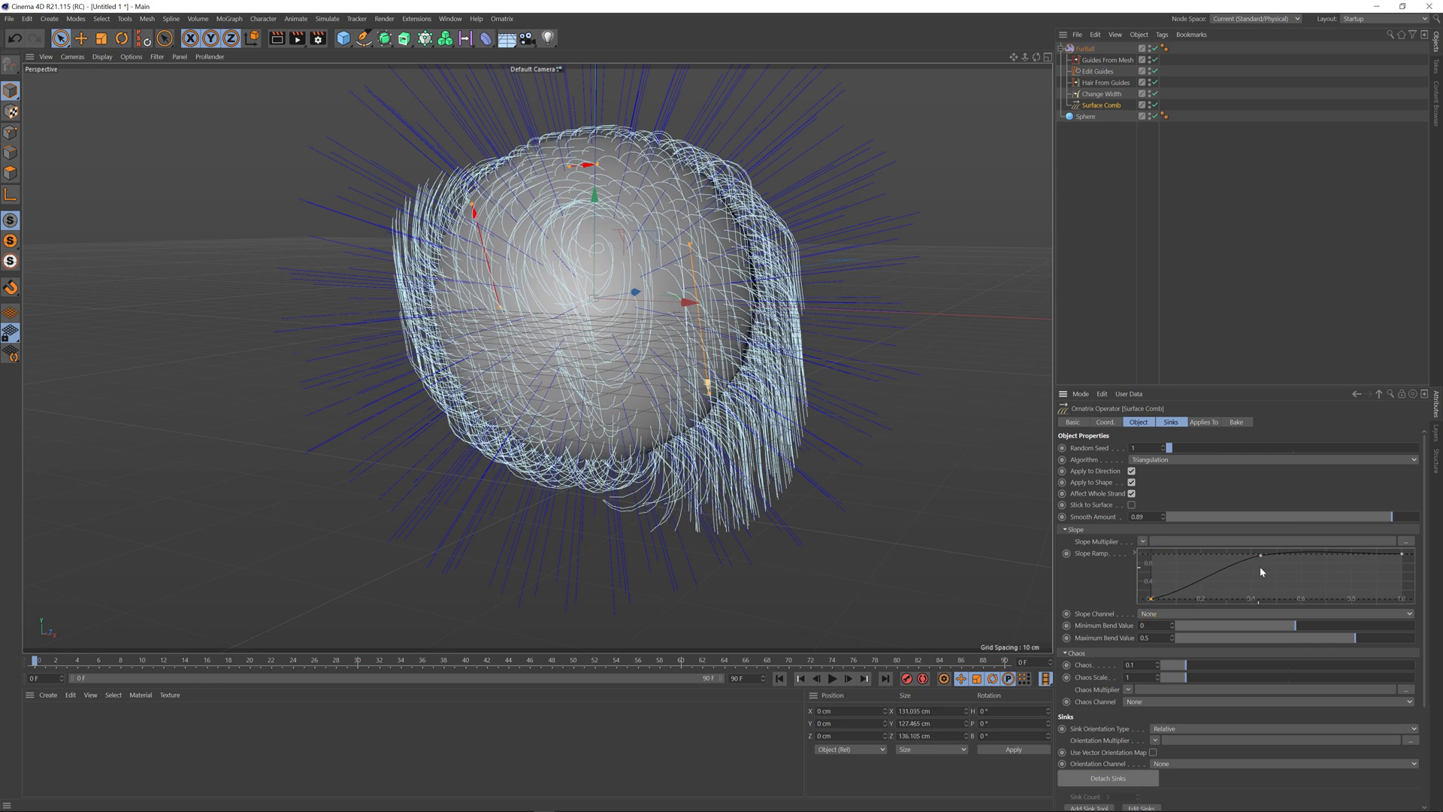
drag(1263, 558, 1265, 573)
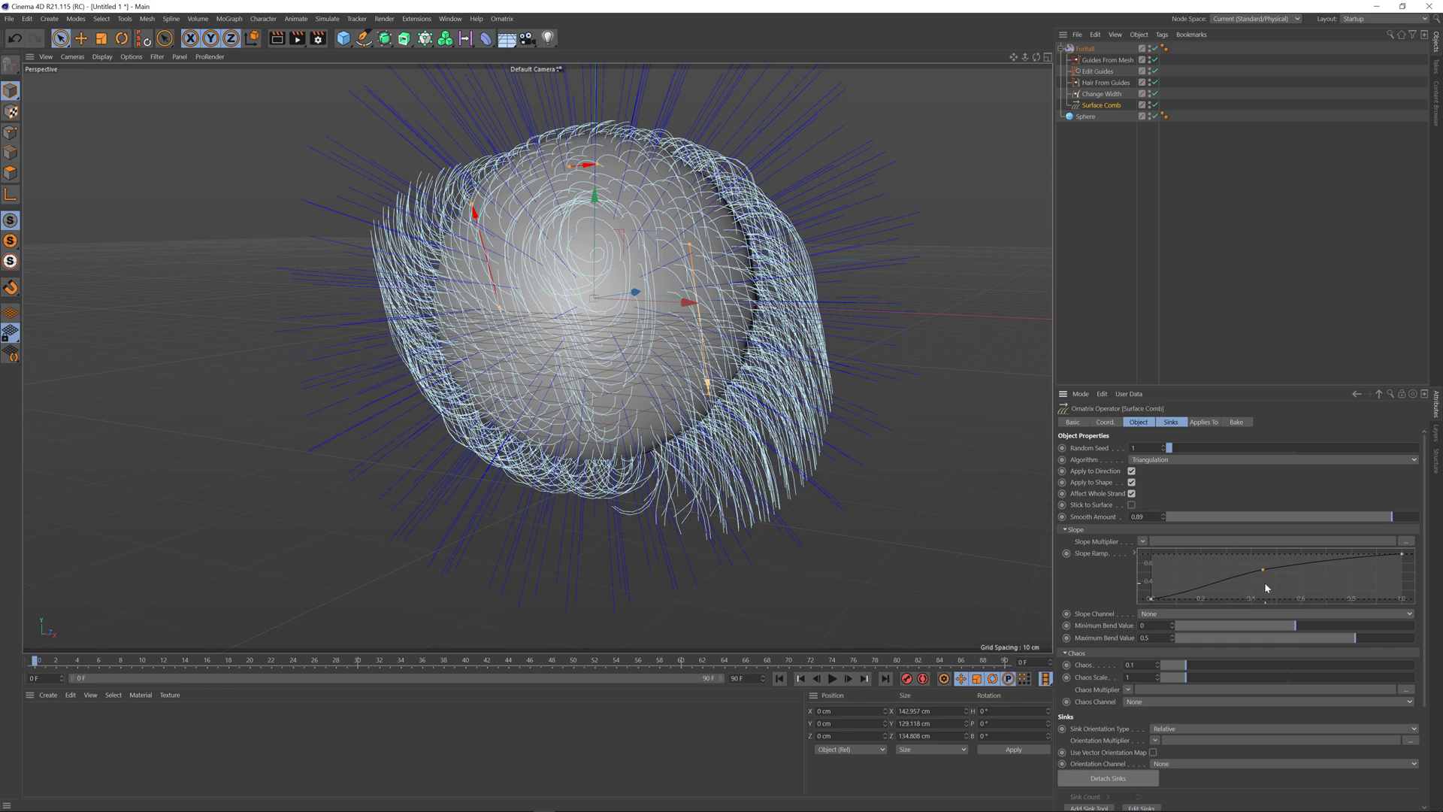
drag(1296, 630, 1362, 643)
drag(1159, 638, 1097, 625)
text(1)
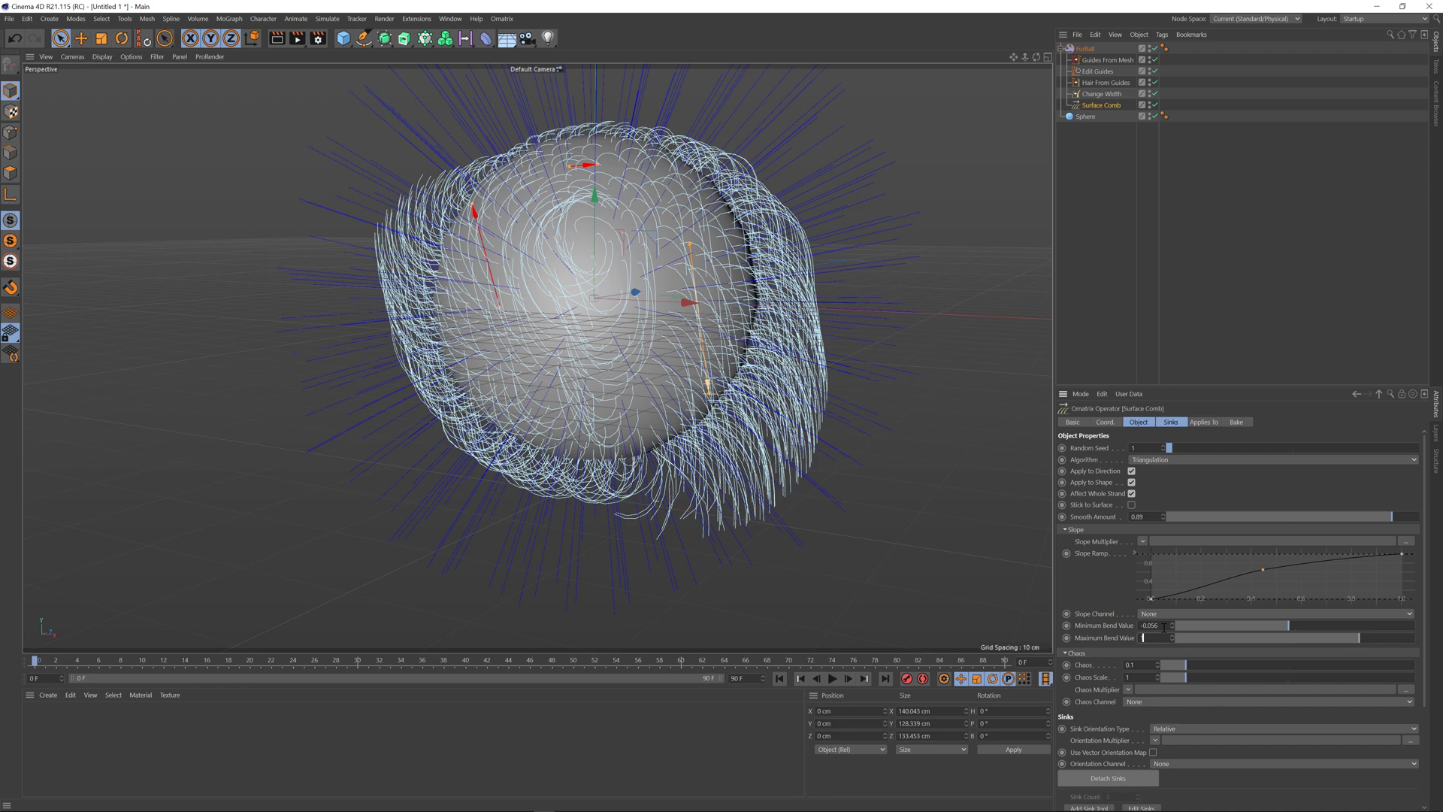
key(shift+Tab)
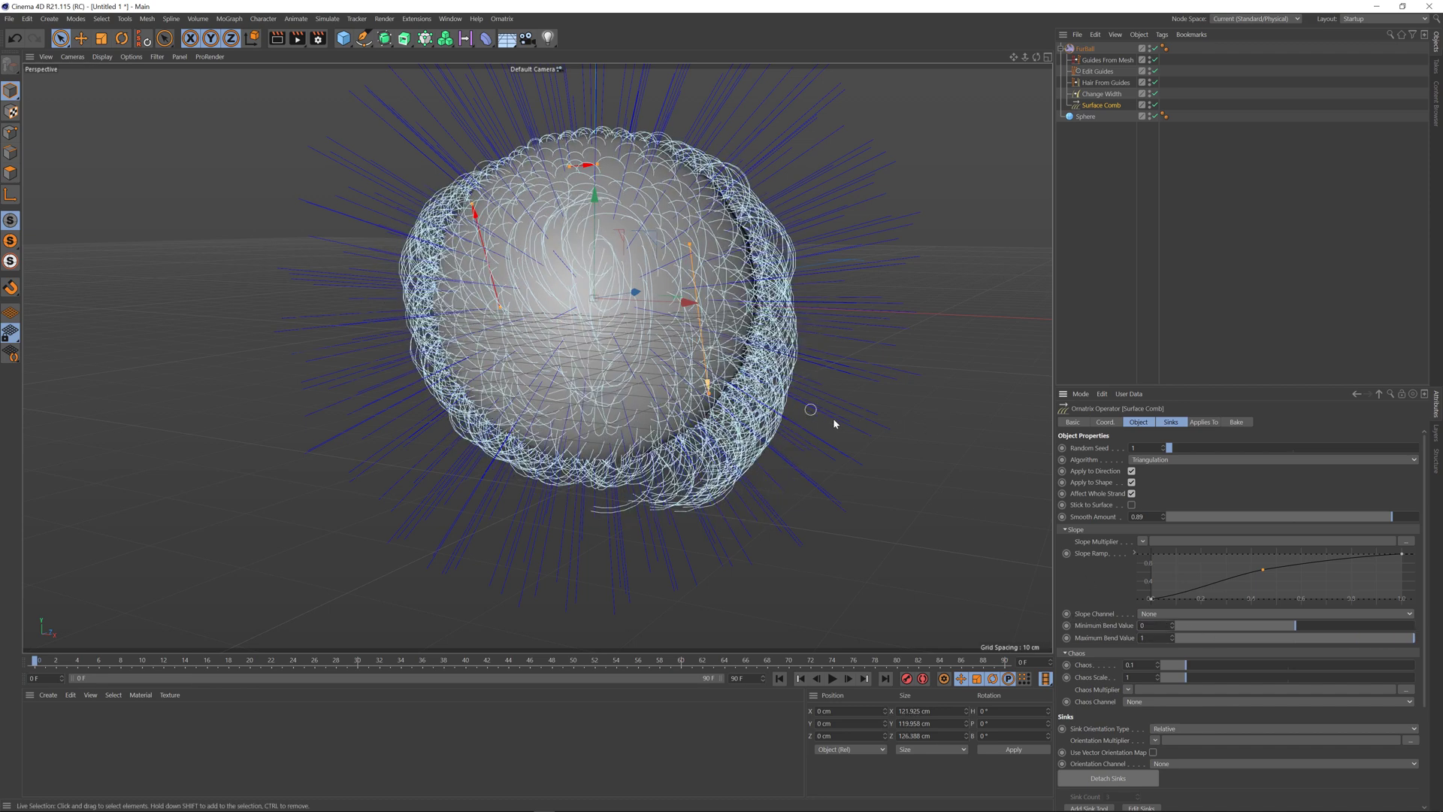
Set Chaos 0.627 and Chaos Scale 0.632, lift the Slope Ramp's first knot to about 0.25, and add a knot.
scroll(1424, 578, down, 3)
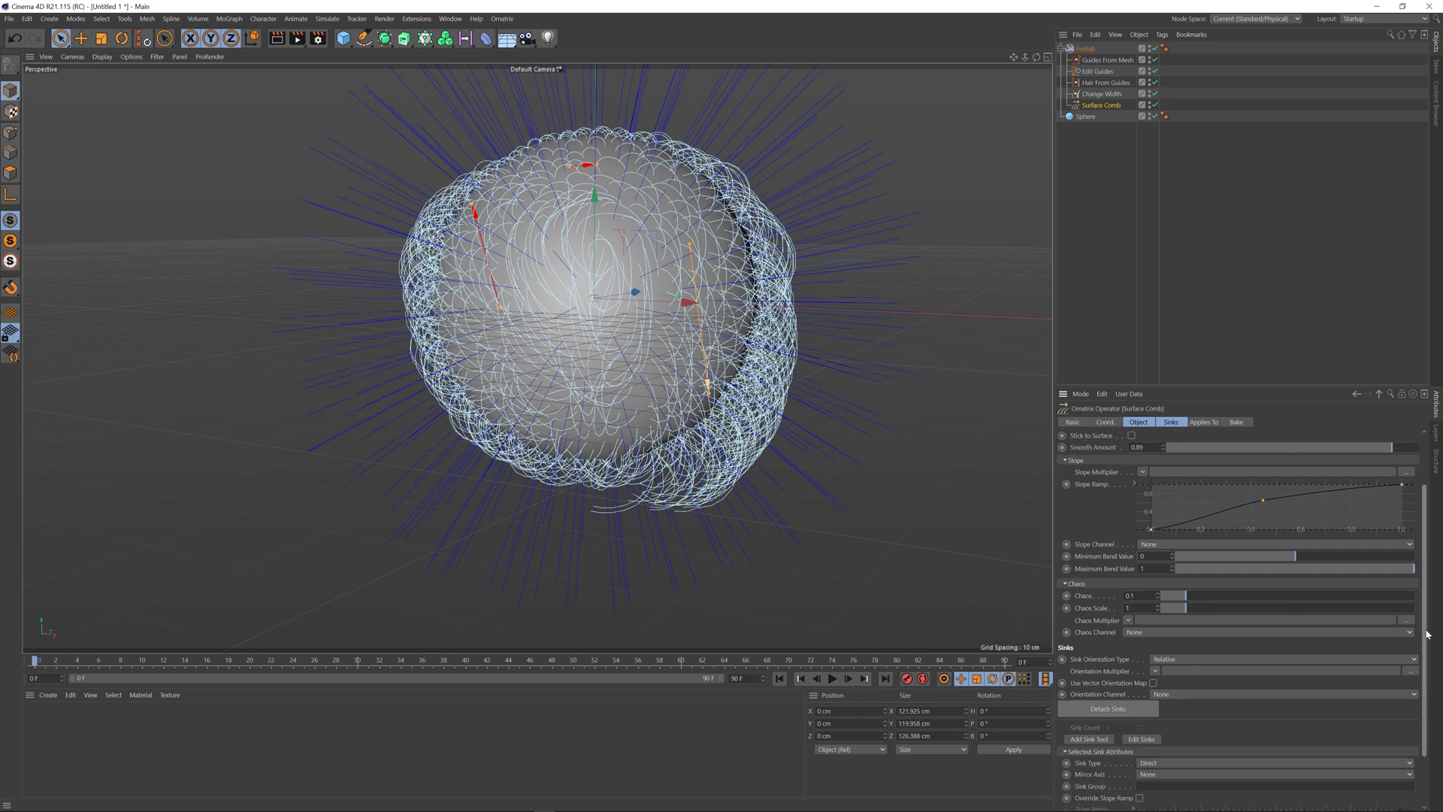
drag(1188, 573, 1278, 576)
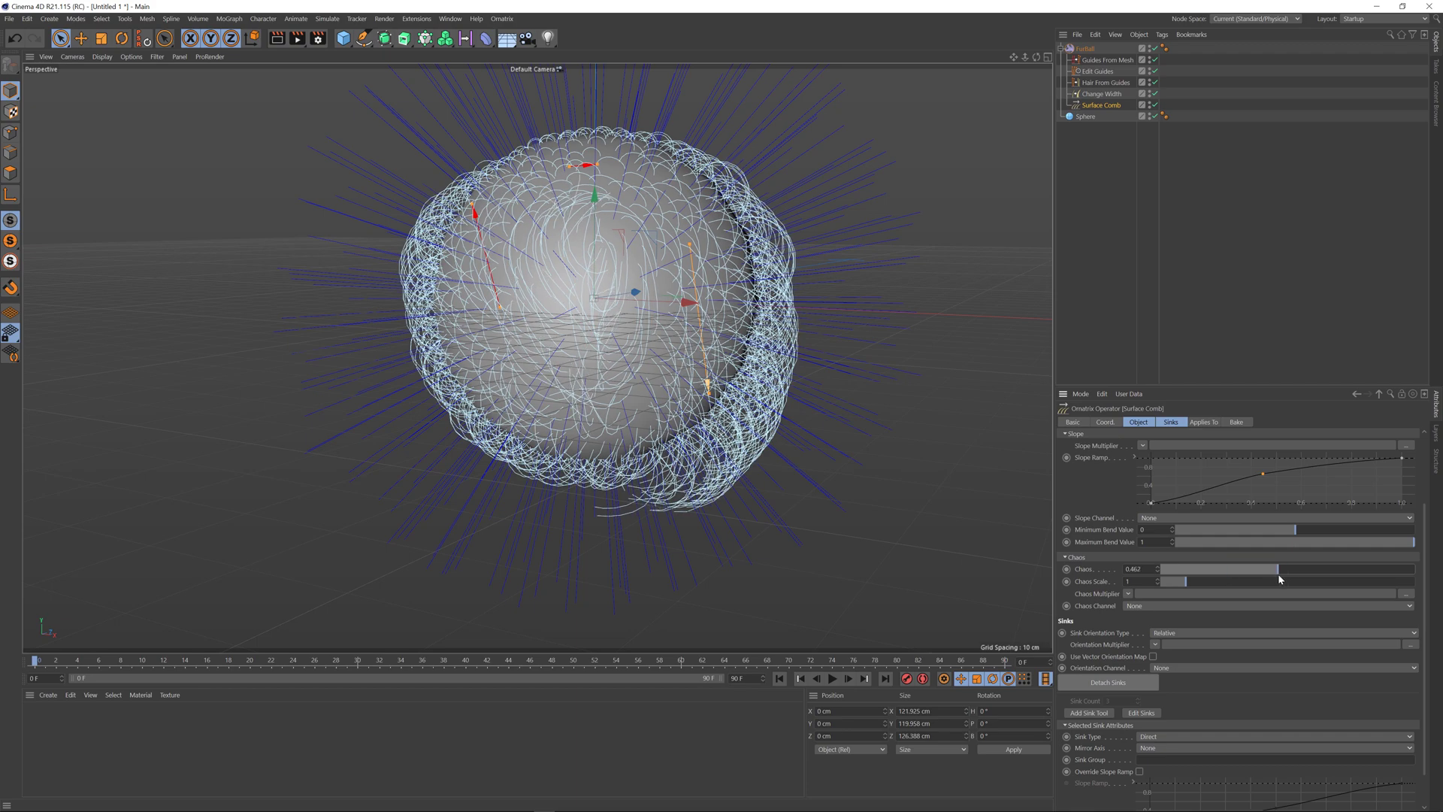
alt+drag(771, 398, 752, 425)
drag(1157, 505, 1153, 486)
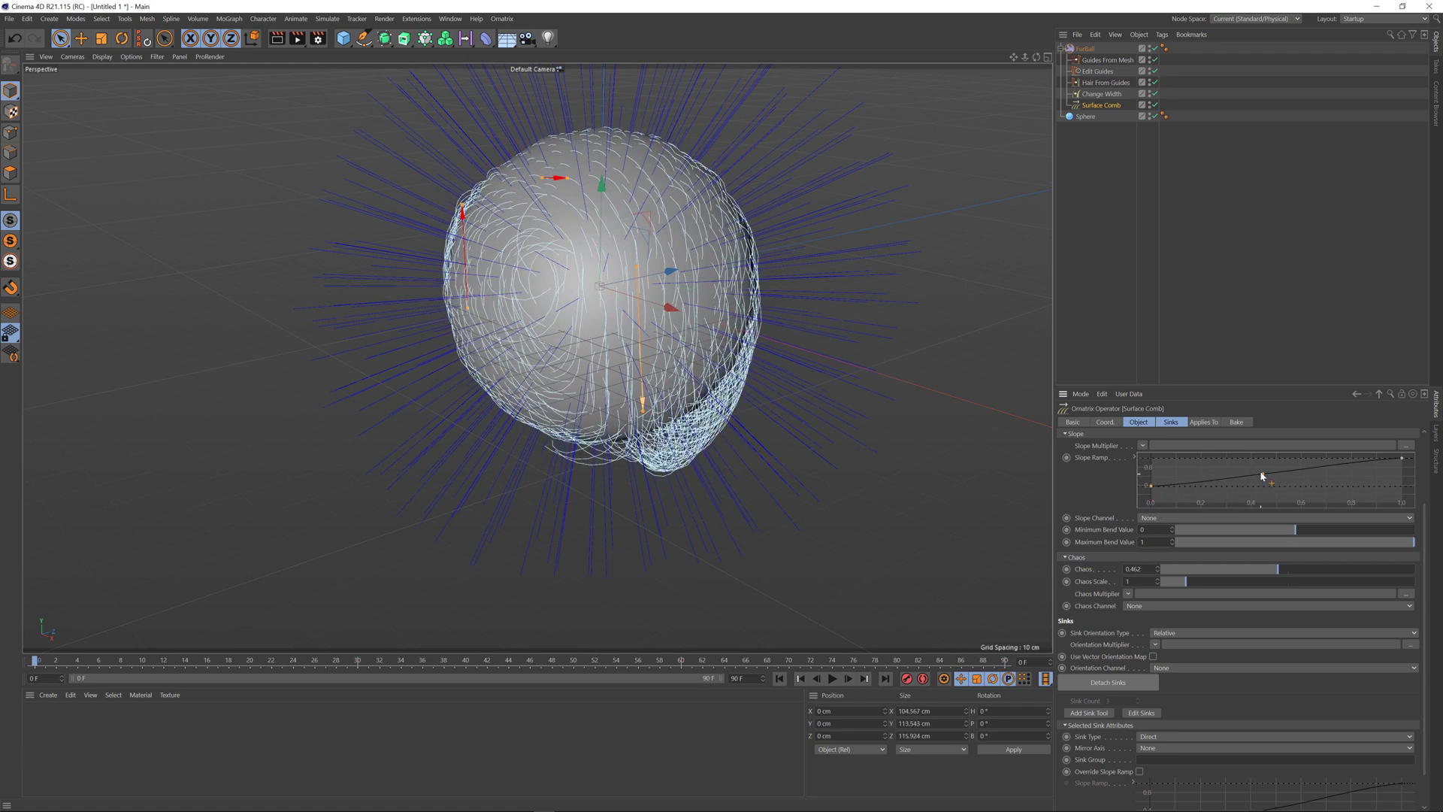
drag(1262, 475, 1262, 479)
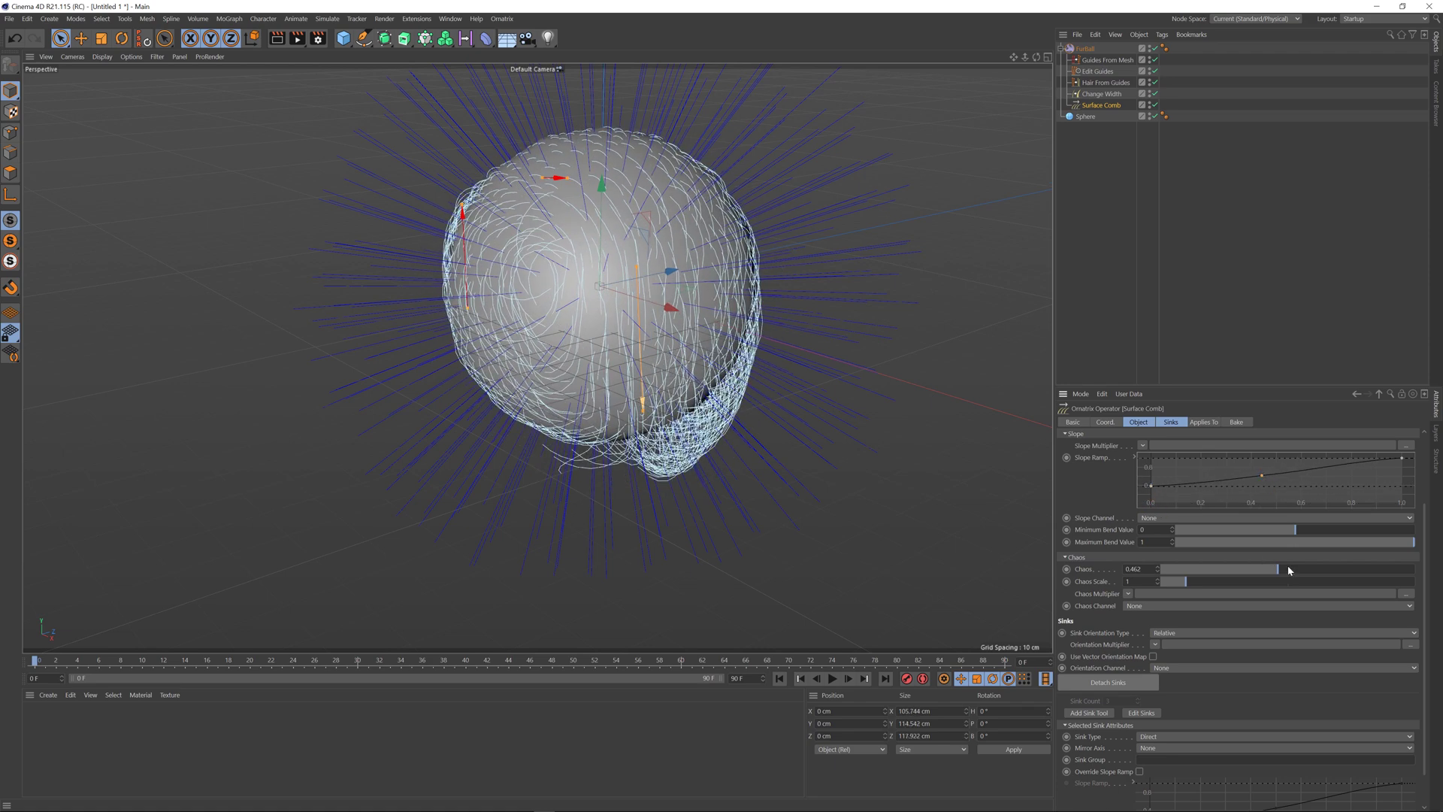
drag(1288, 570, 1292, 570)
mouse_move(1423, 565)
mouse_down()
mouse_move(1277, 569)
mouse_move(1413, 560)
mouse_up()
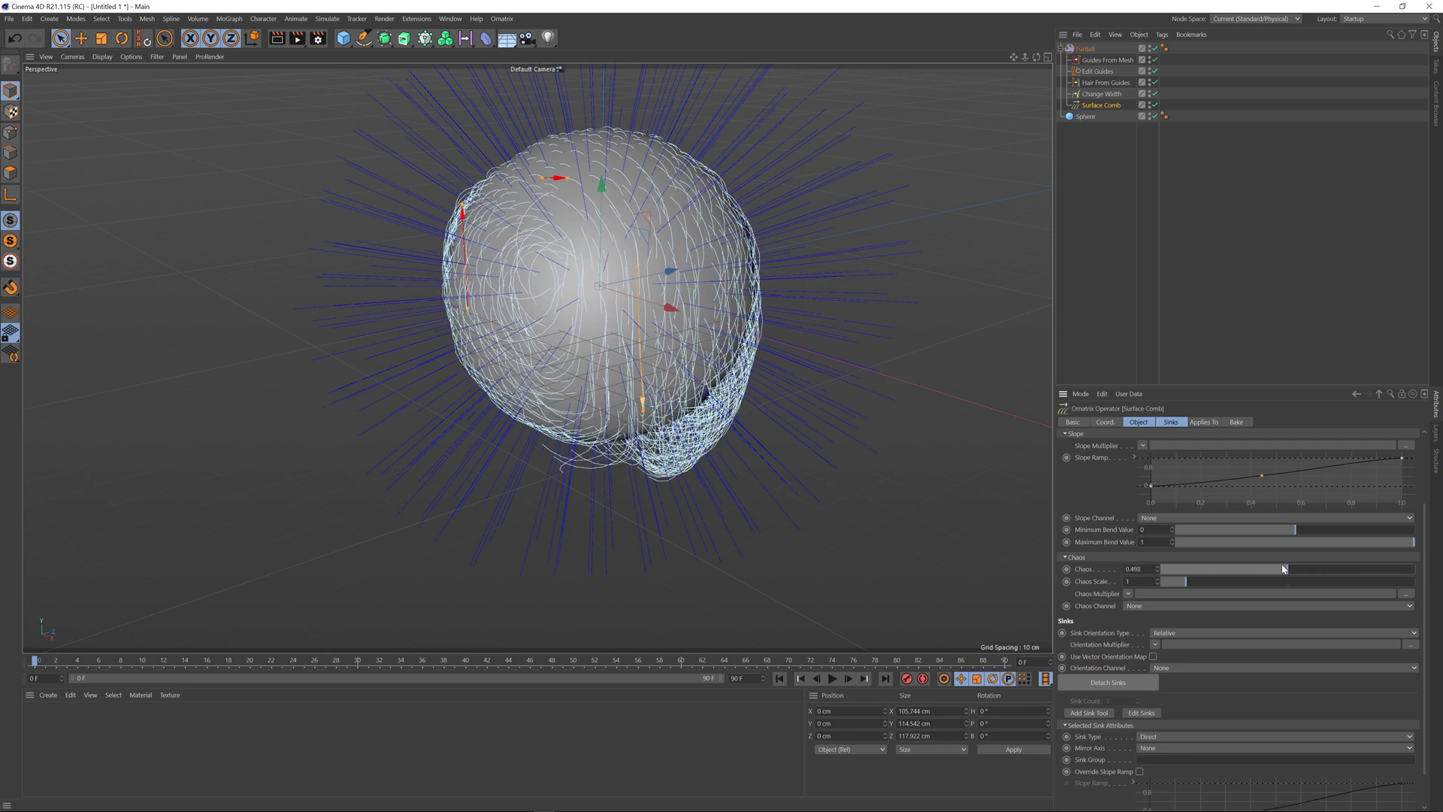
drag(1283, 569, 1301, 570)
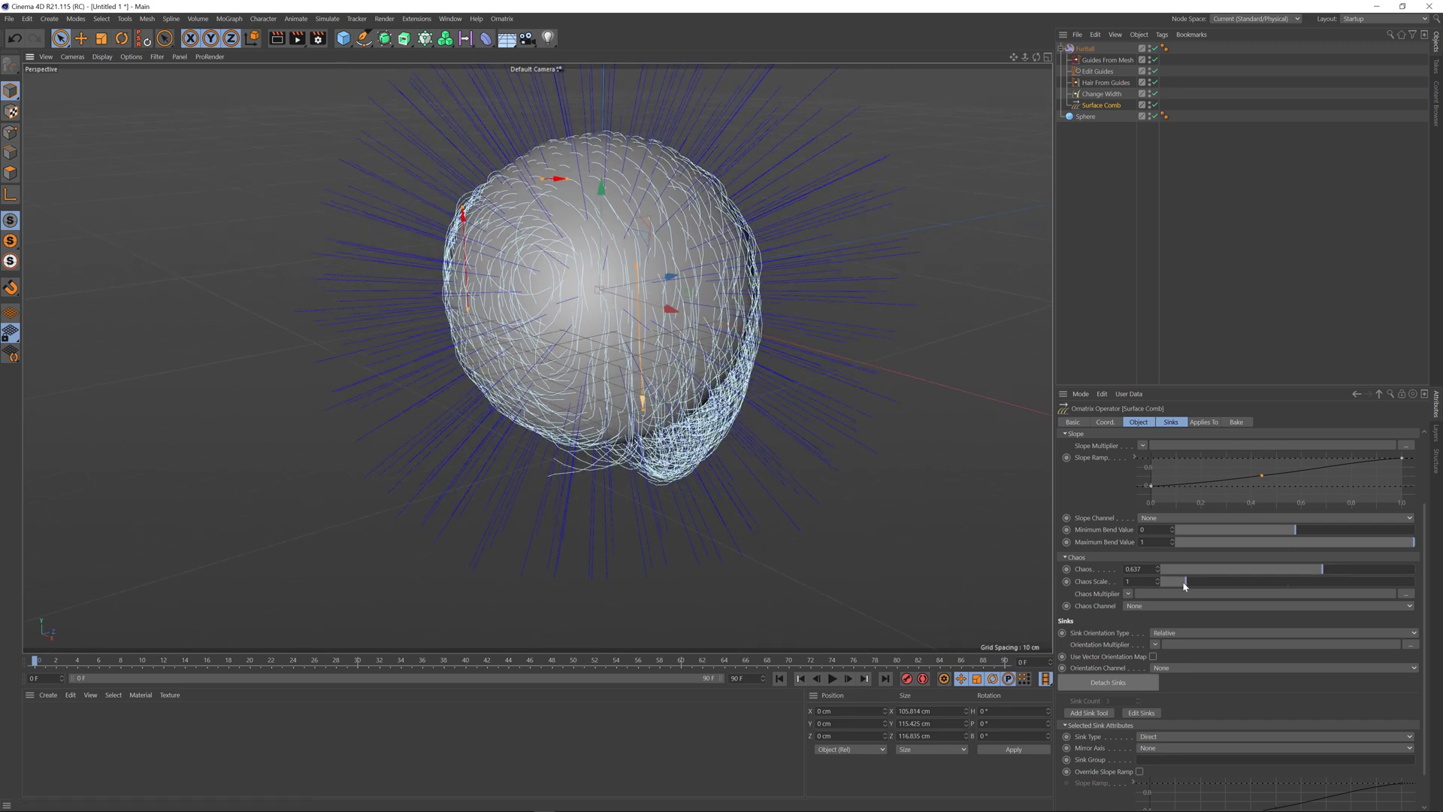
mouse_move(1192, 585)
mouse_down()
mouse_move(1378, 582)
mouse_move(1178, 586)
mouse_up()
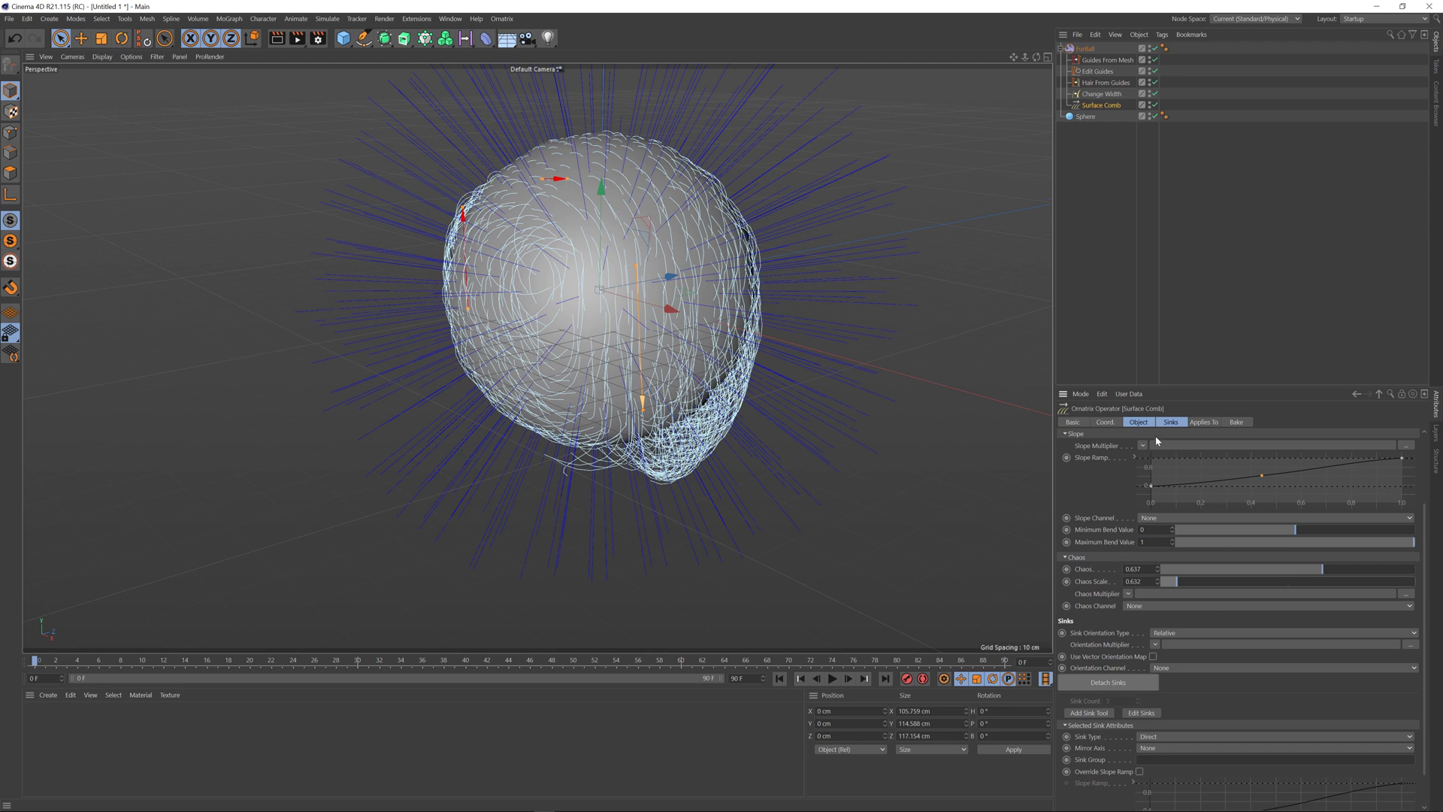
Show the Surface Comb's sink settings, select the top sink and nudge its direction slightly right.
click(1138, 423)
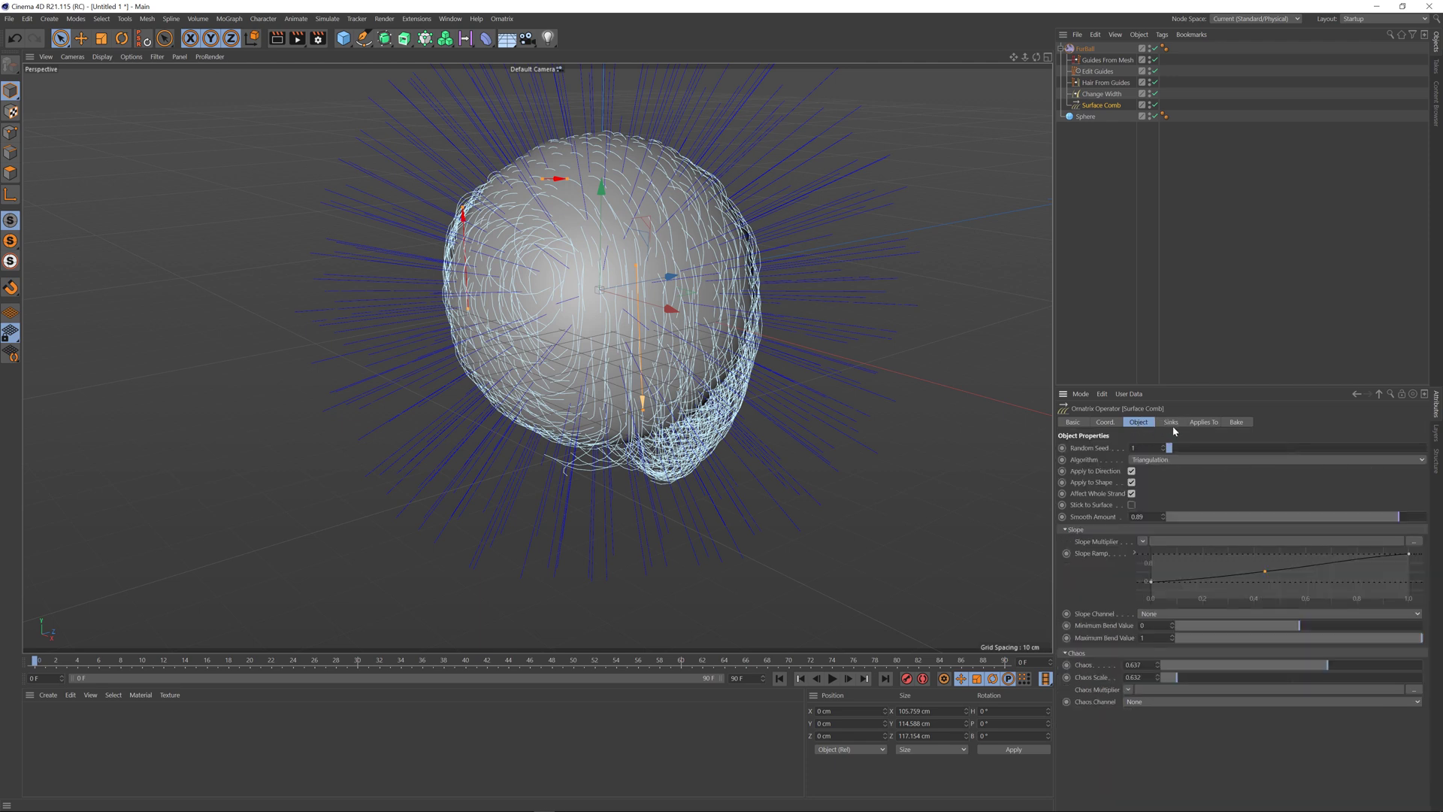
click(1171, 422)
alt+drag(584, 365, 614, 361)
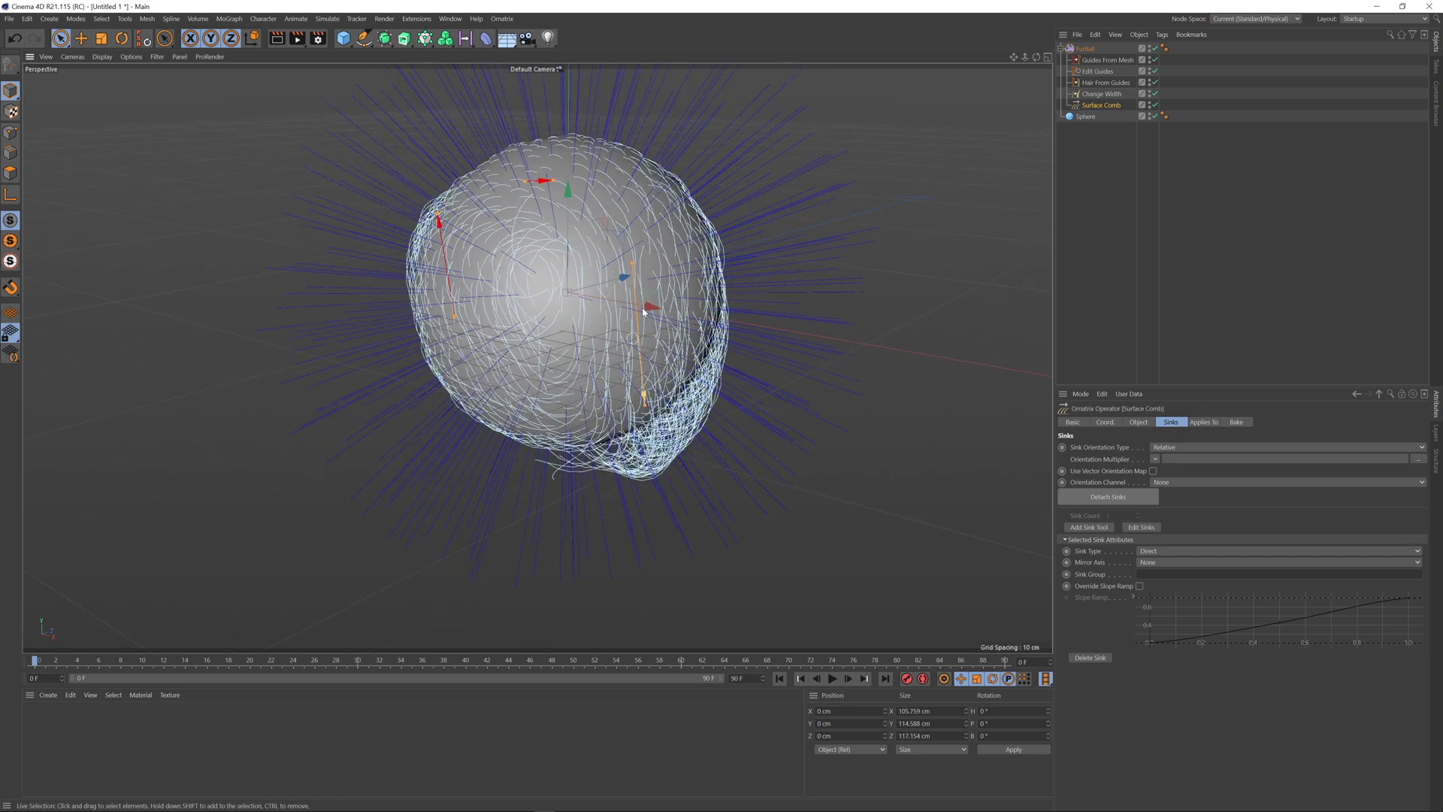
click(530, 182)
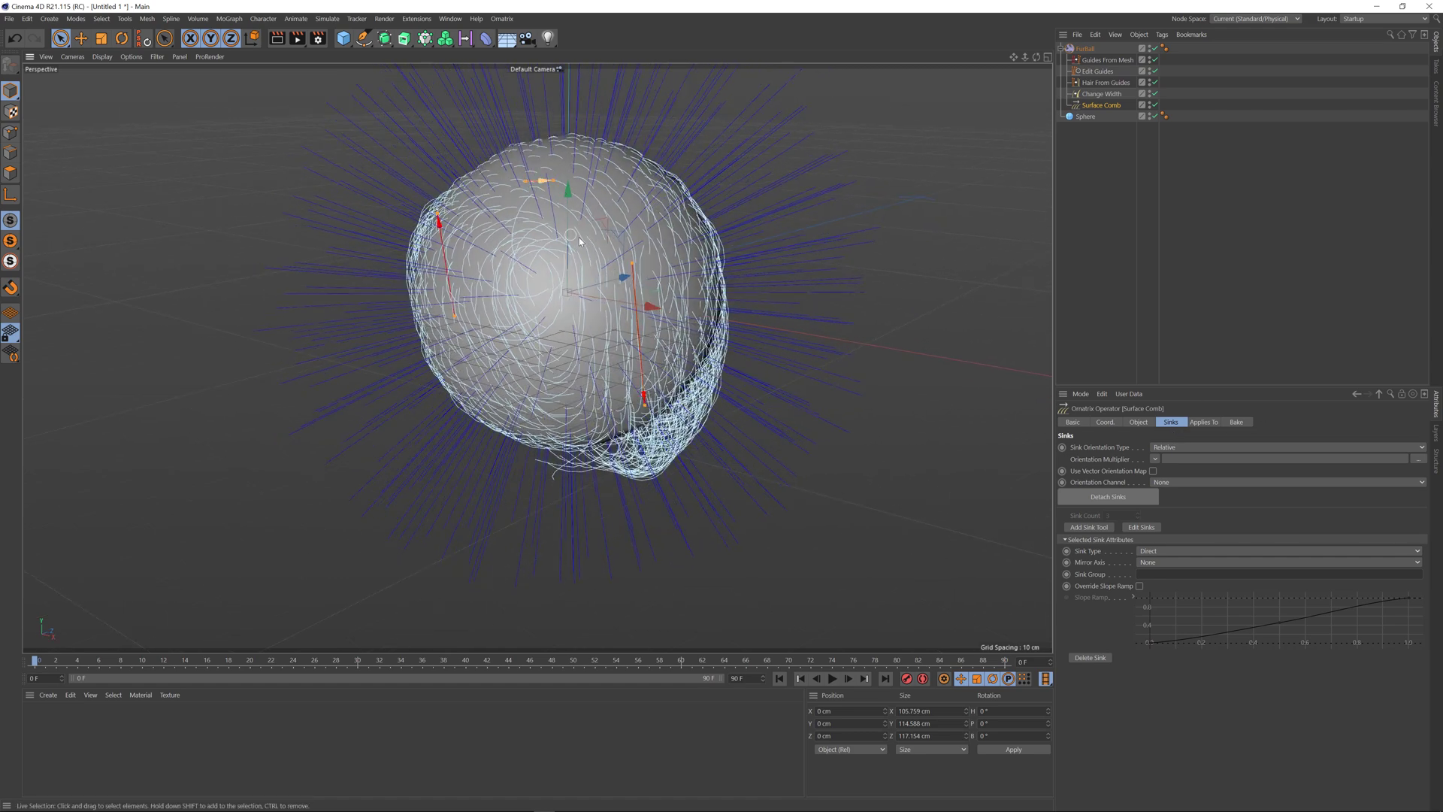
click(456, 315)
click(525, 182)
drag(556, 181, 587, 182)
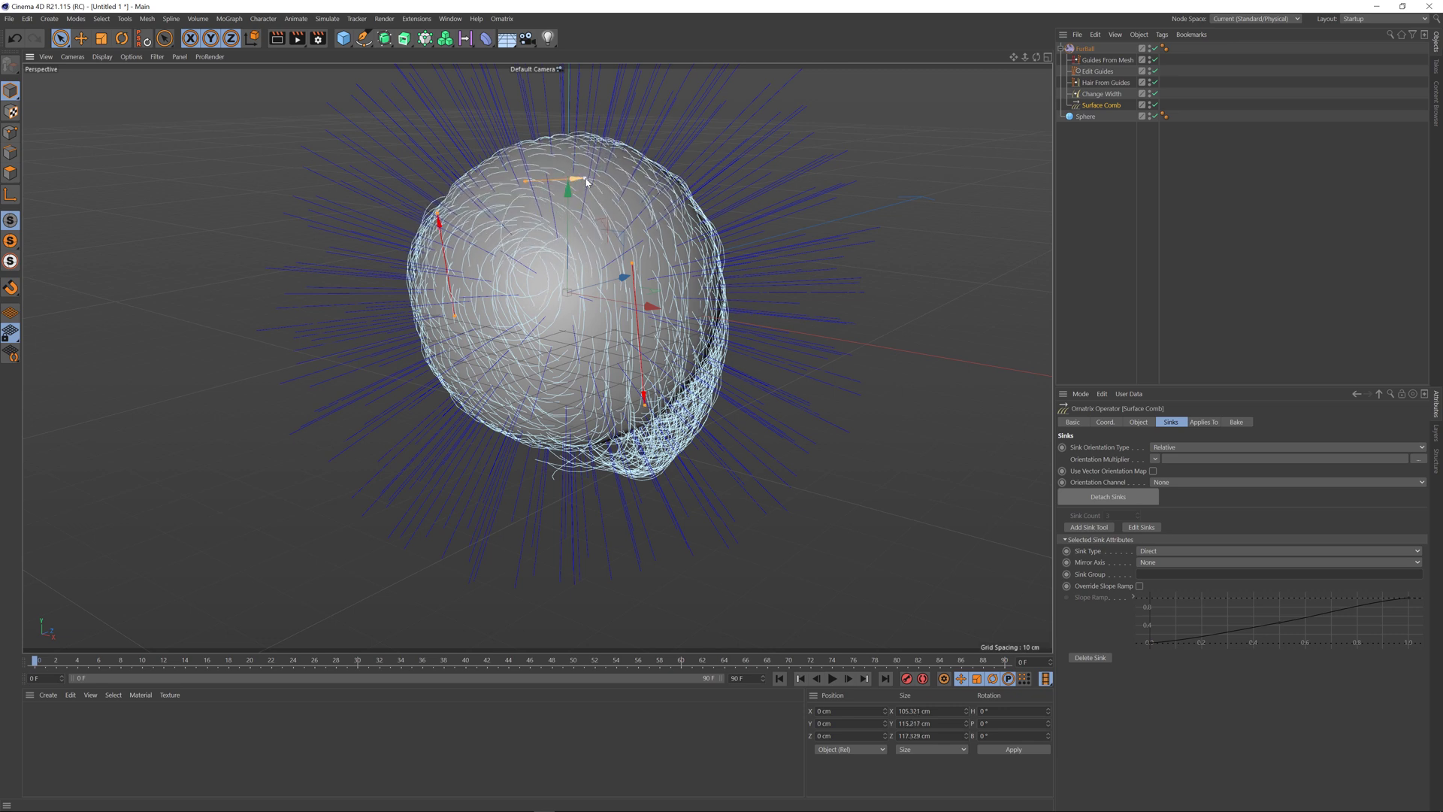
Make the top sink a Repel sink and move it to the top-centre of the sphere.
click(1165, 551)
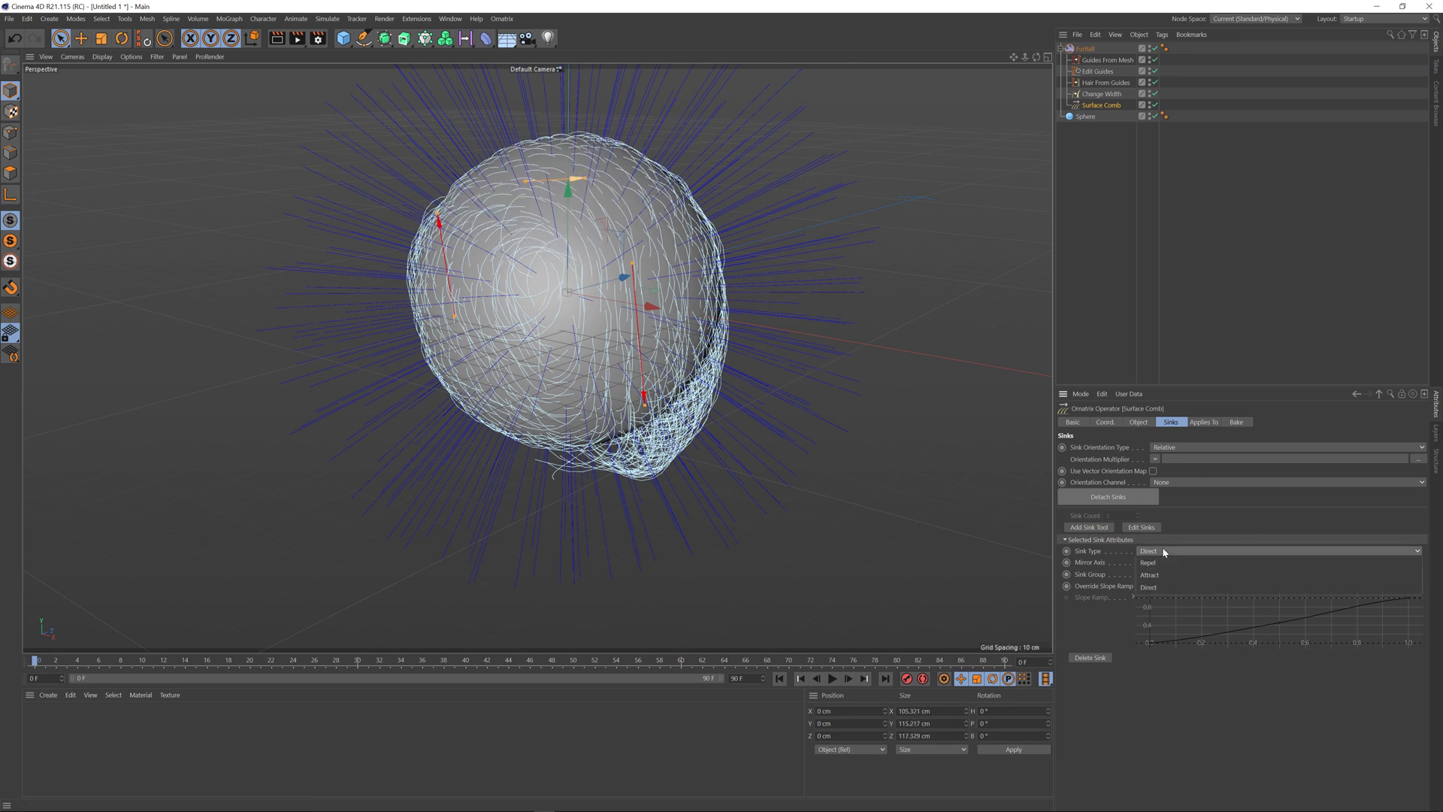
click(1165, 563)
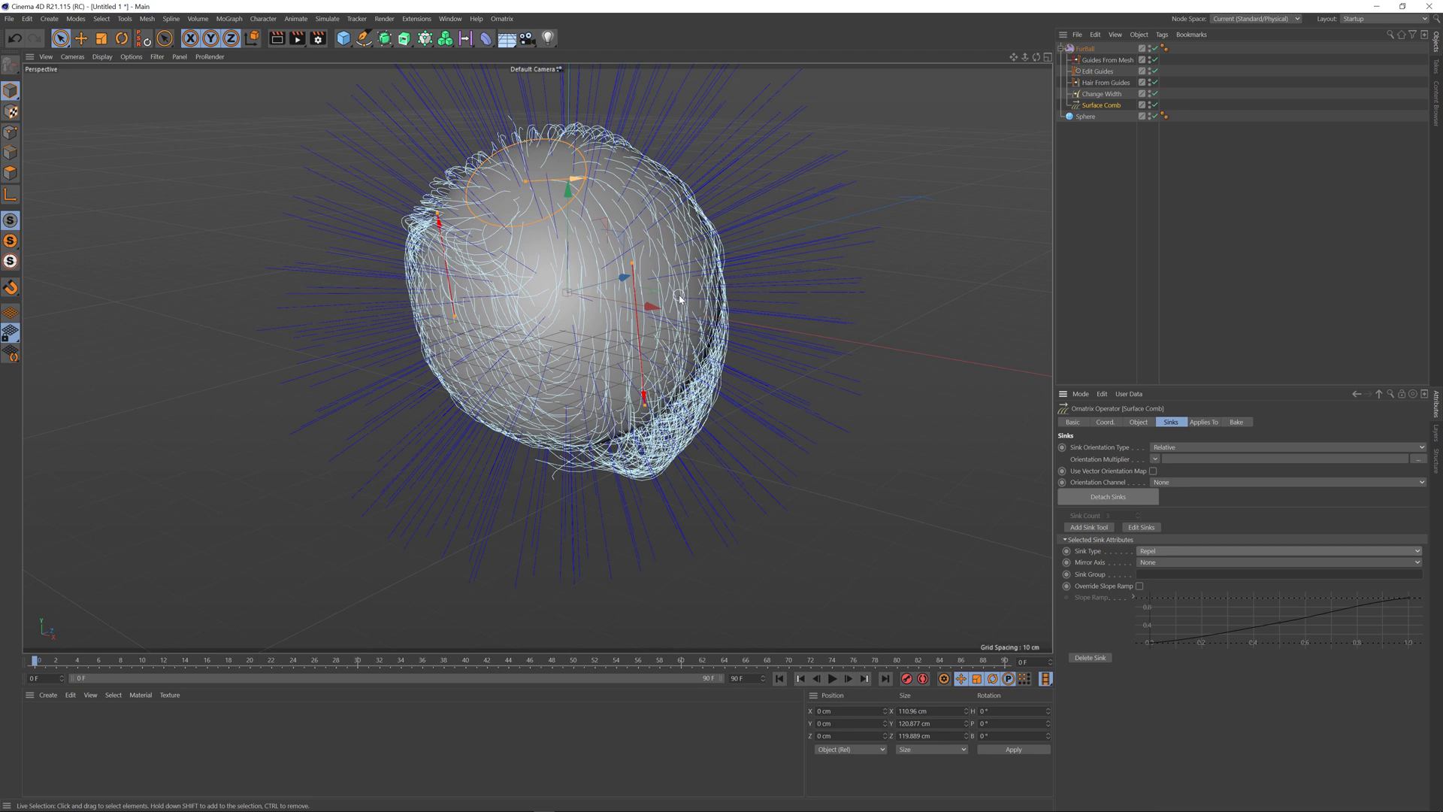
alt+drag(679, 299, 673, 350)
drag(522, 170, 555, 137)
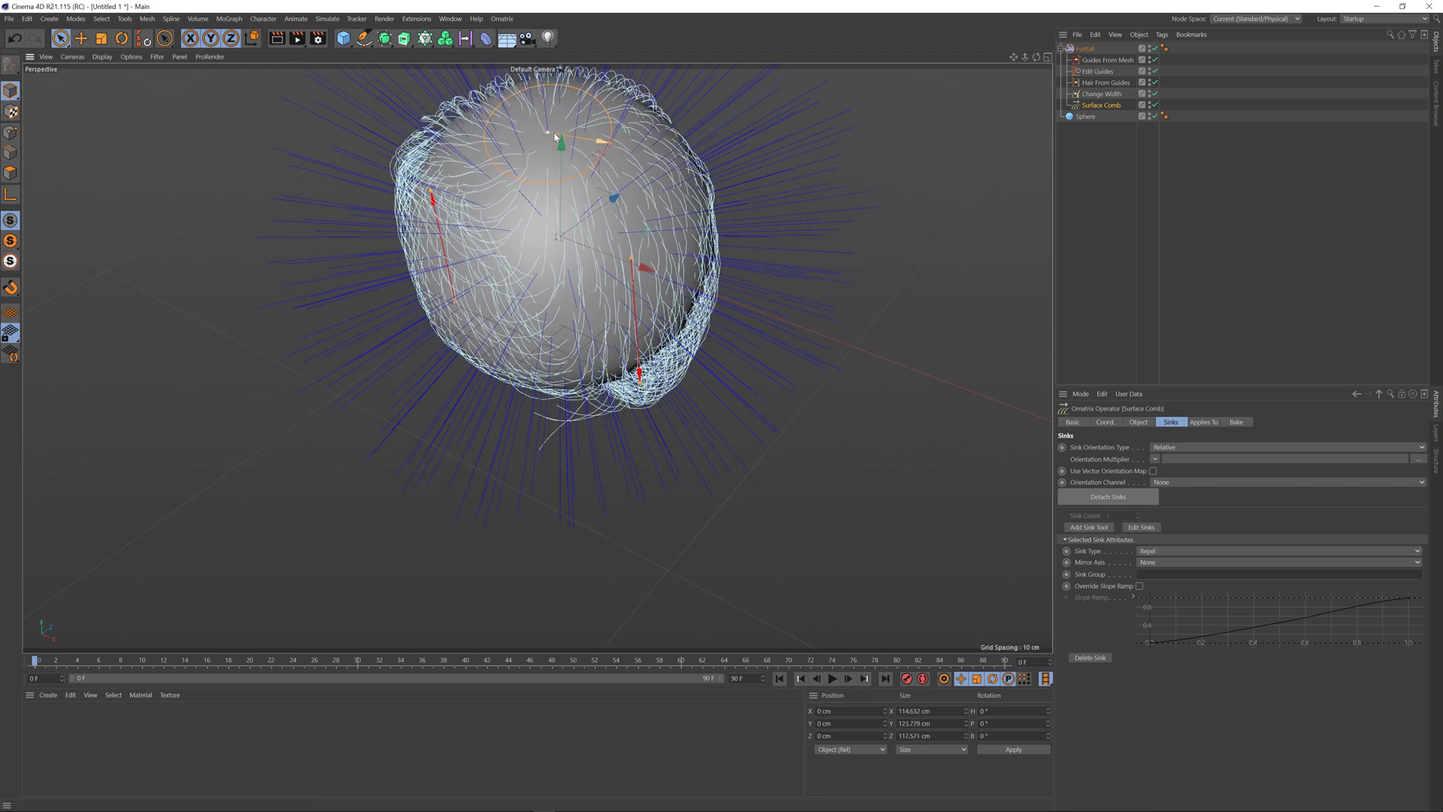
alt+drag(637, 218, 507, 242)
alt+middle_drag(542, 355, 461, 416)
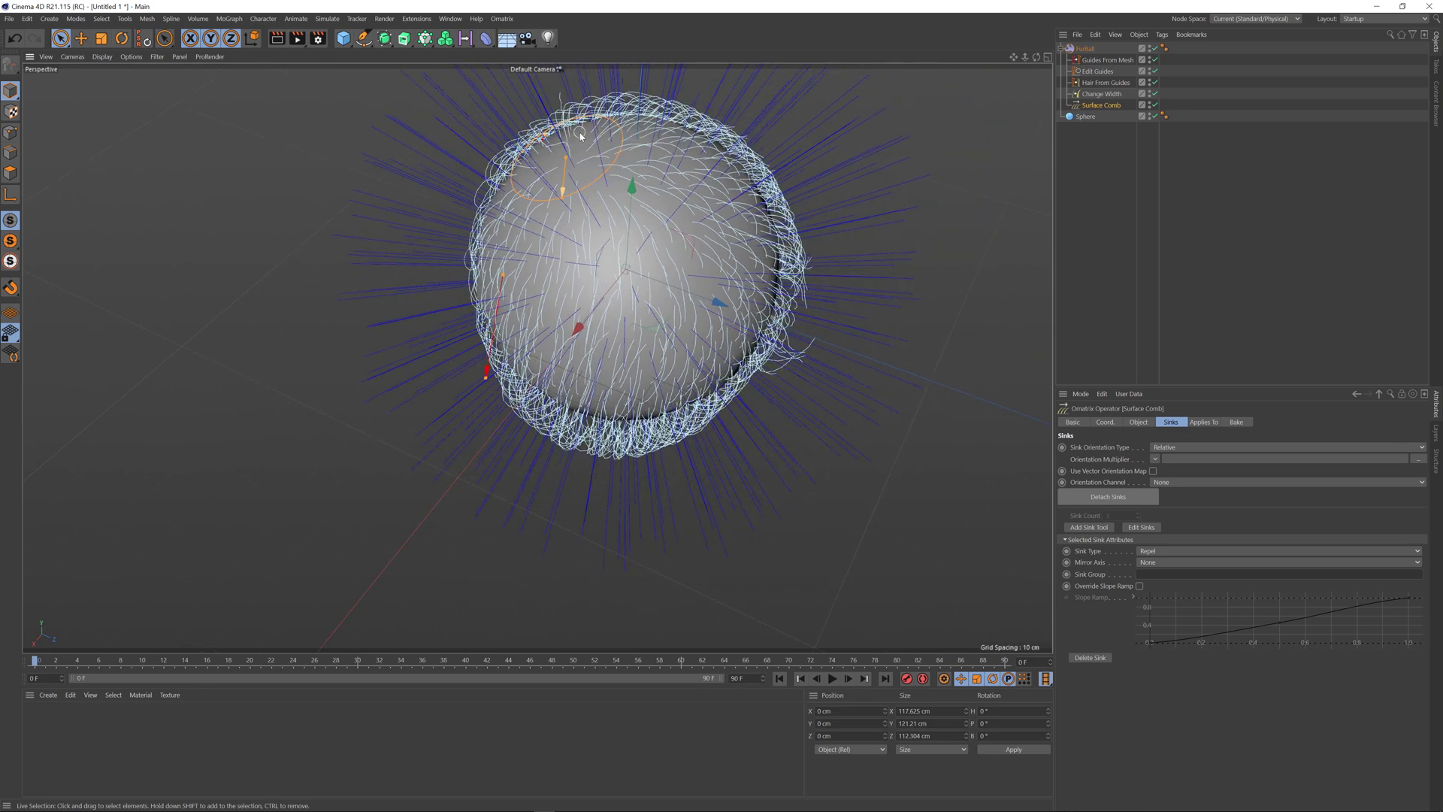
drag(568, 156, 609, 215)
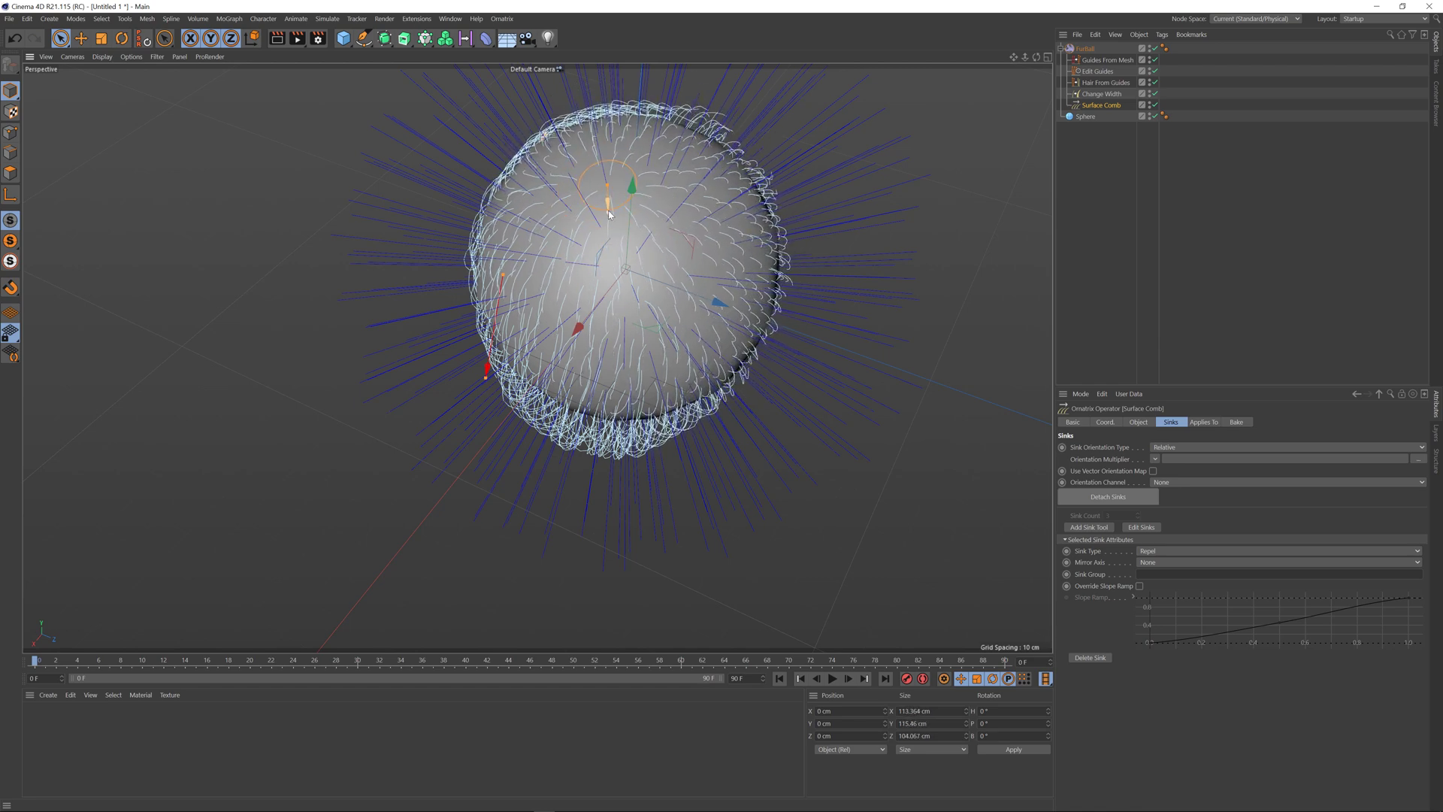
Switch the sink to Attract, shift it down-right, then settle on the Direct sink type.
click(1175, 548)
click(1171, 574)
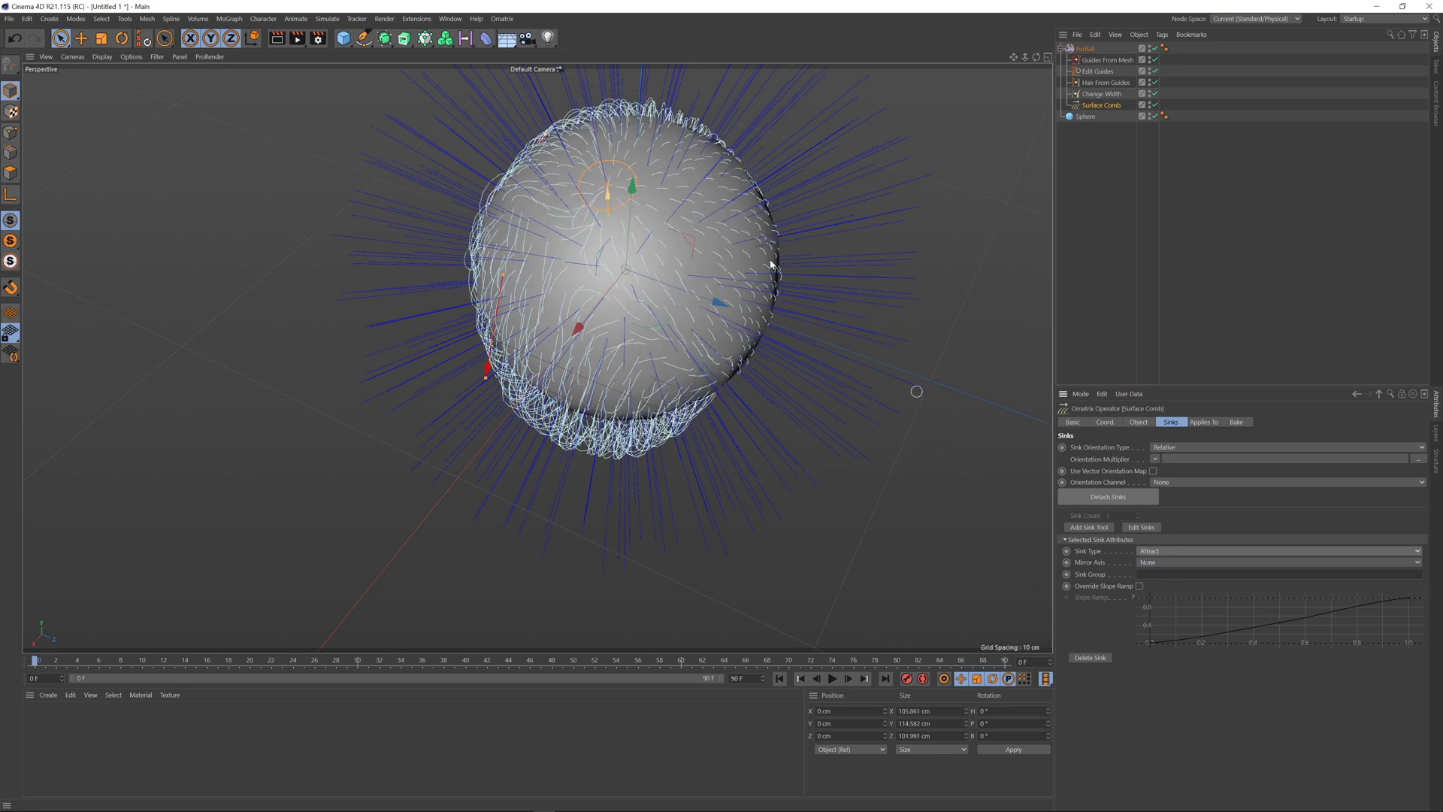
alt+drag(636, 245, 725, 234)
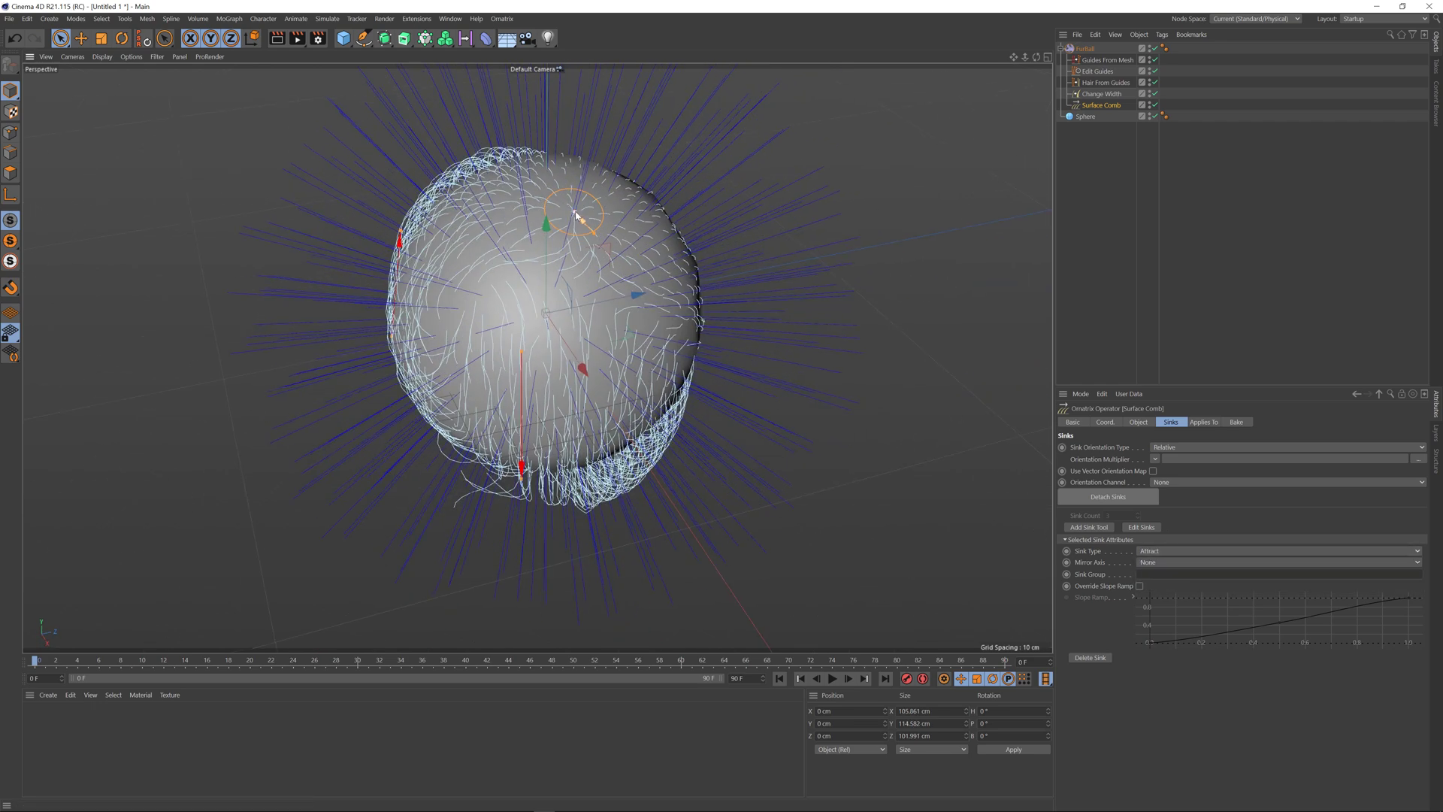
drag(572, 214, 532, 233)
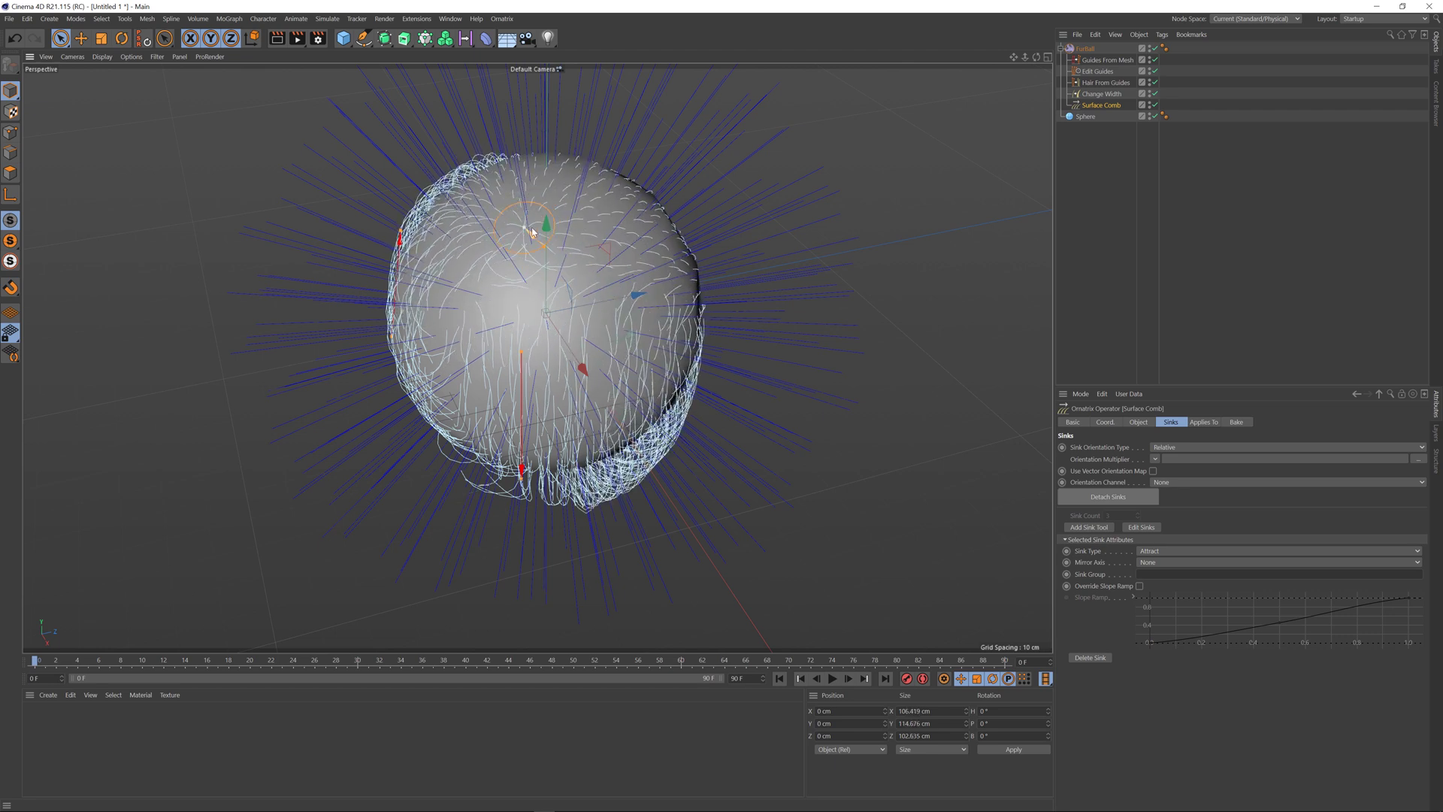
click(1174, 551)
click(1165, 587)
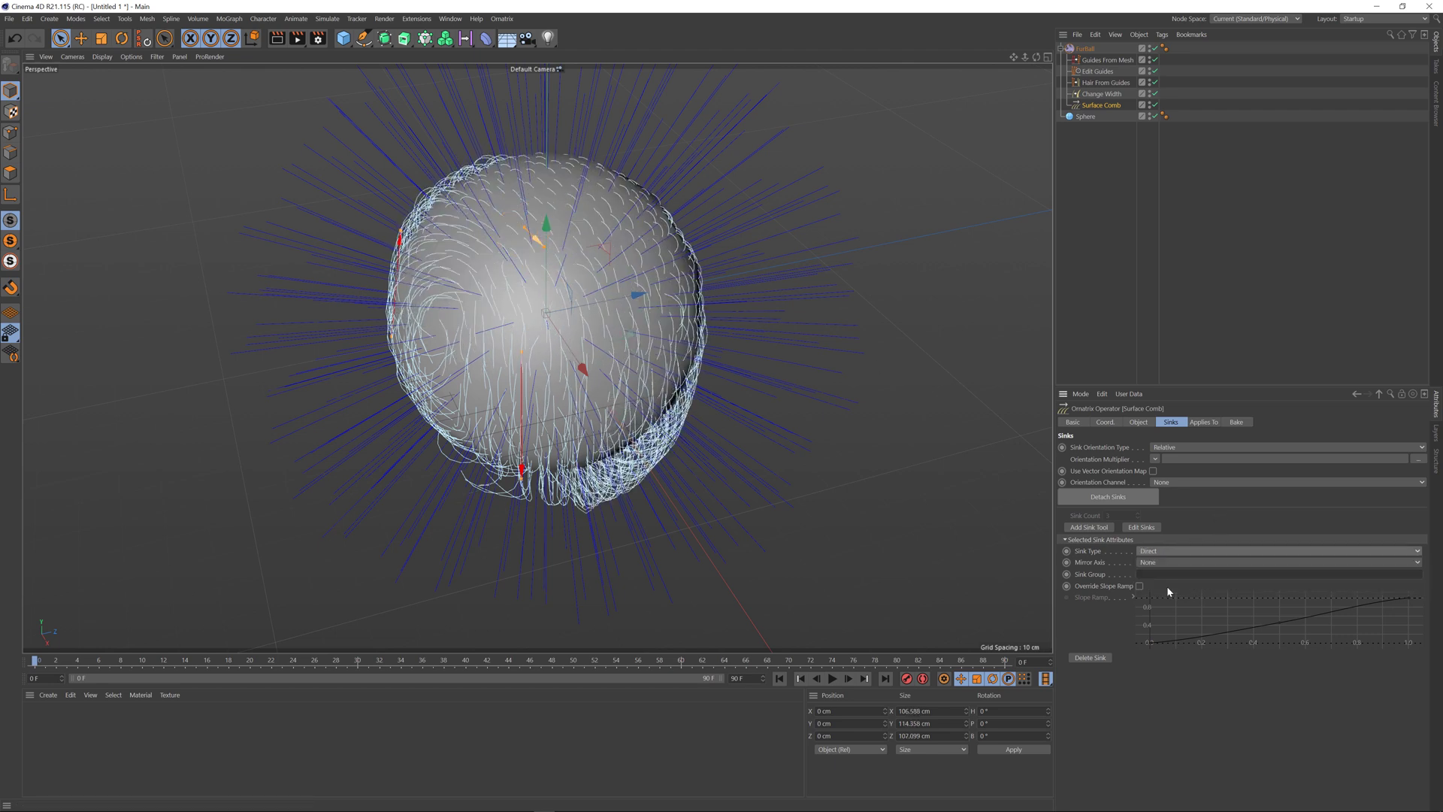
mouse_move(520, 347)
alt+mouse_down()
mouse_move(532, 329)
mouse_move(496, 336)
alt+mouse_up()
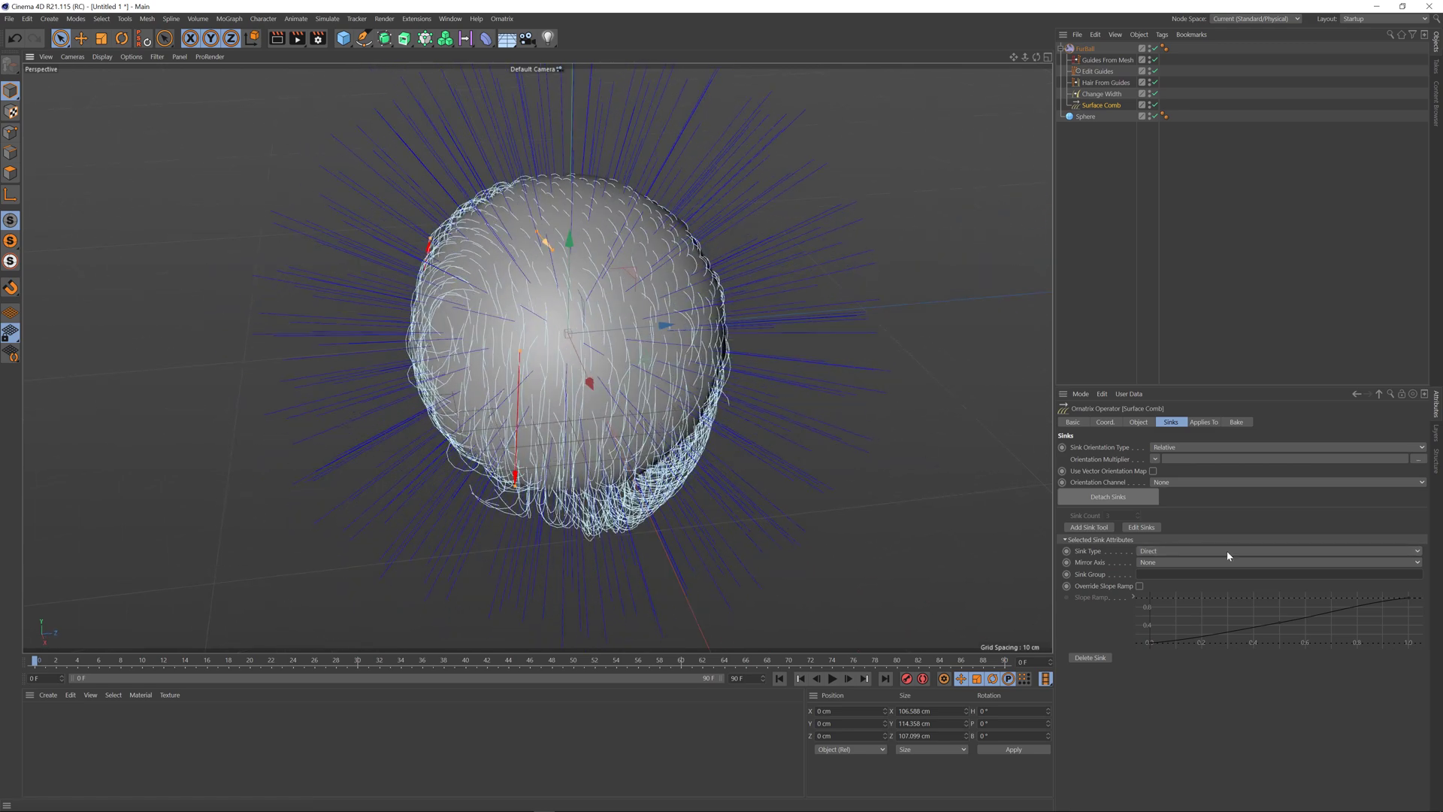
Mirror the sink across X, drag it leftward on the sphere, then set Mirror Axis back to None.
click(1162, 563)
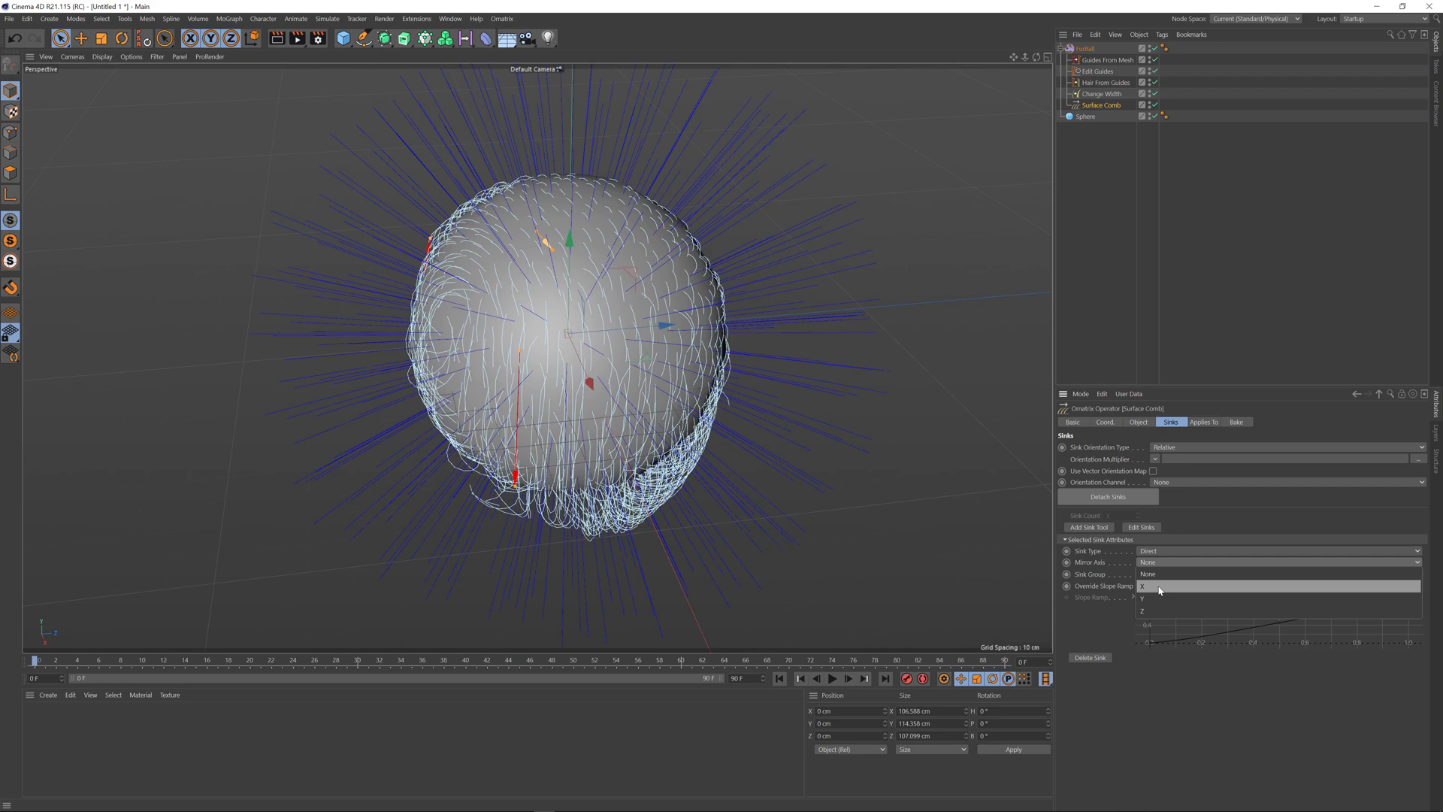
click(1159, 587)
alt+drag(654, 301, 362, 295)
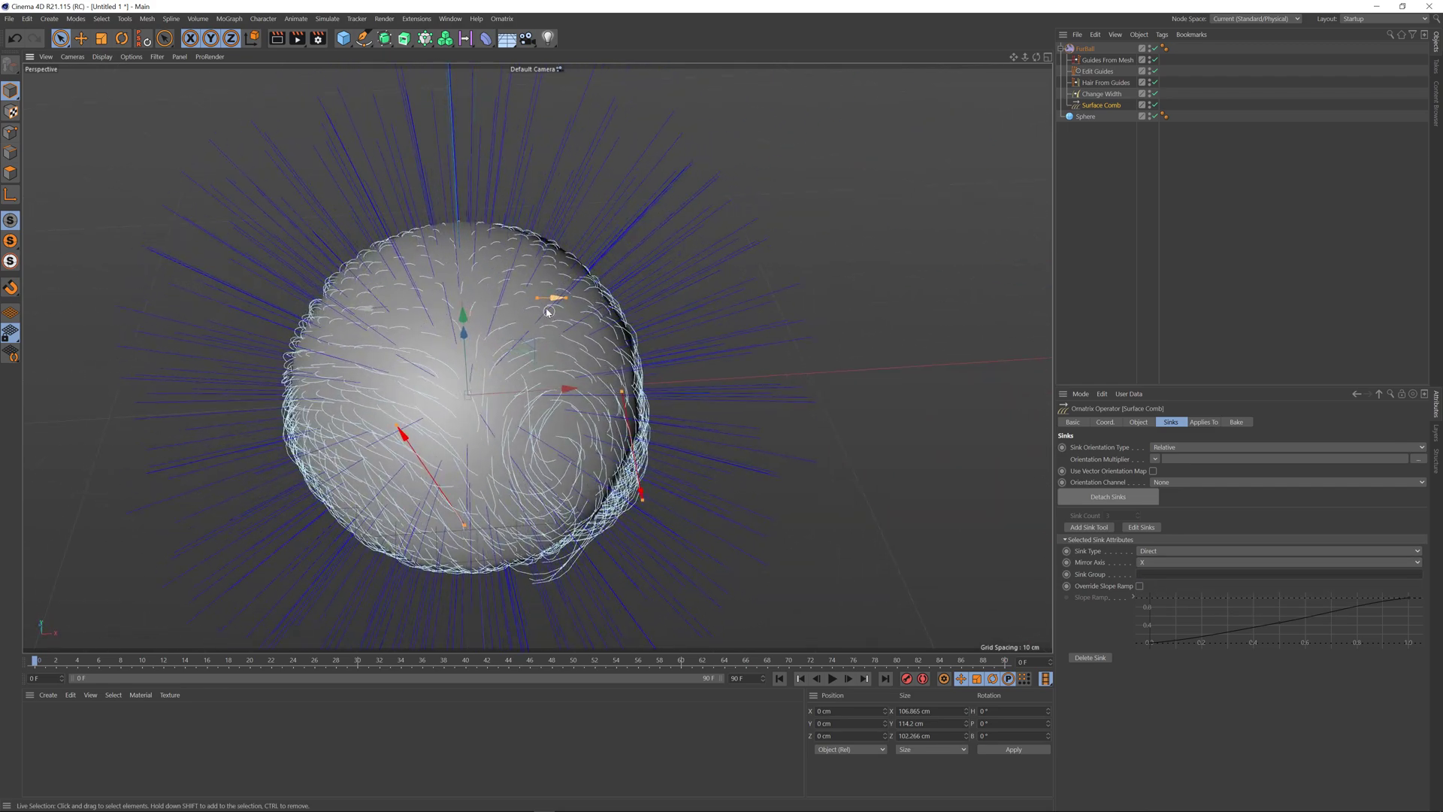
mouse_move(547, 311)
mouse_down()
mouse_move(496, 309)
mouse_move(526, 309)
mouse_move(563, 355)
mouse_move(548, 321)
mouse_up()
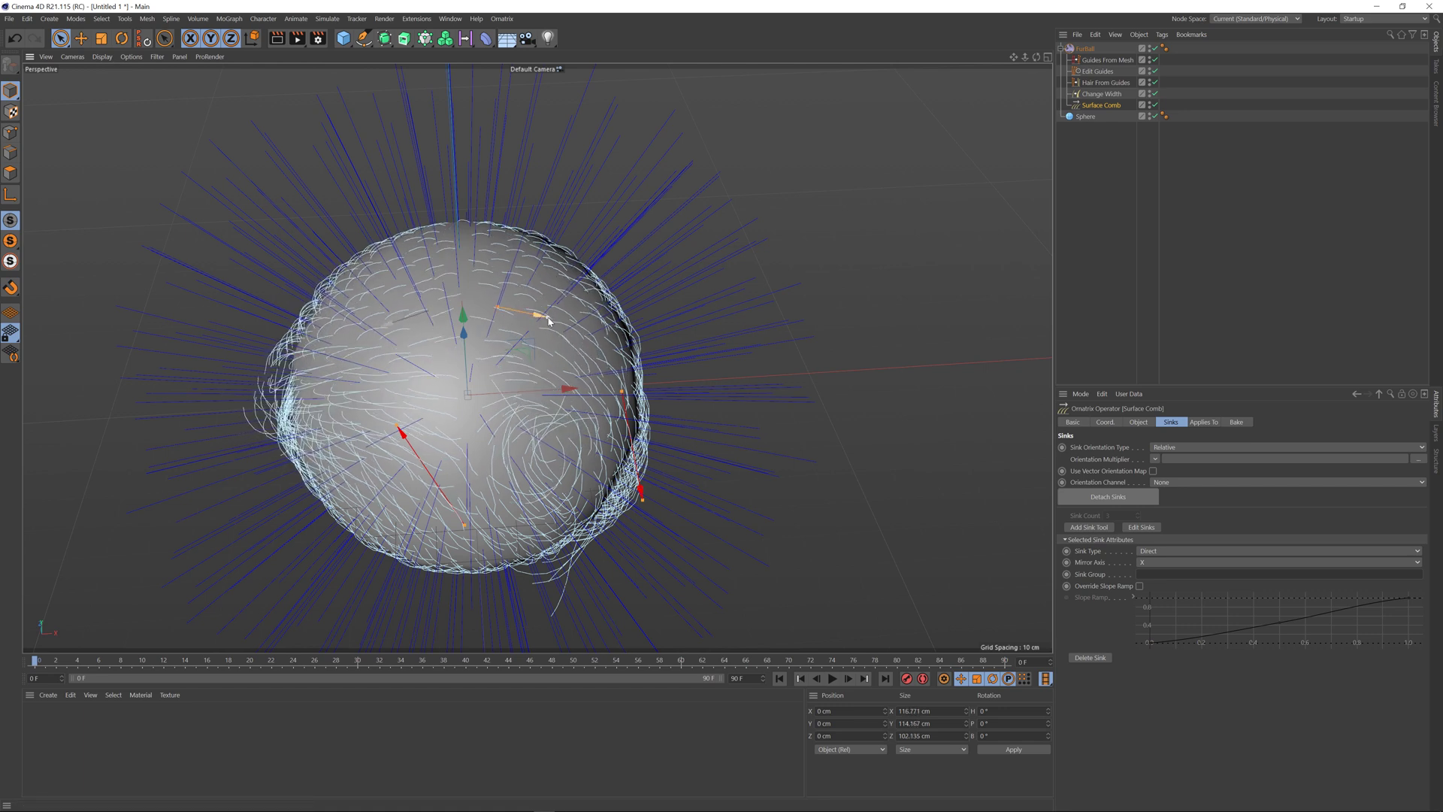
click(1180, 564)
click(1184, 576)
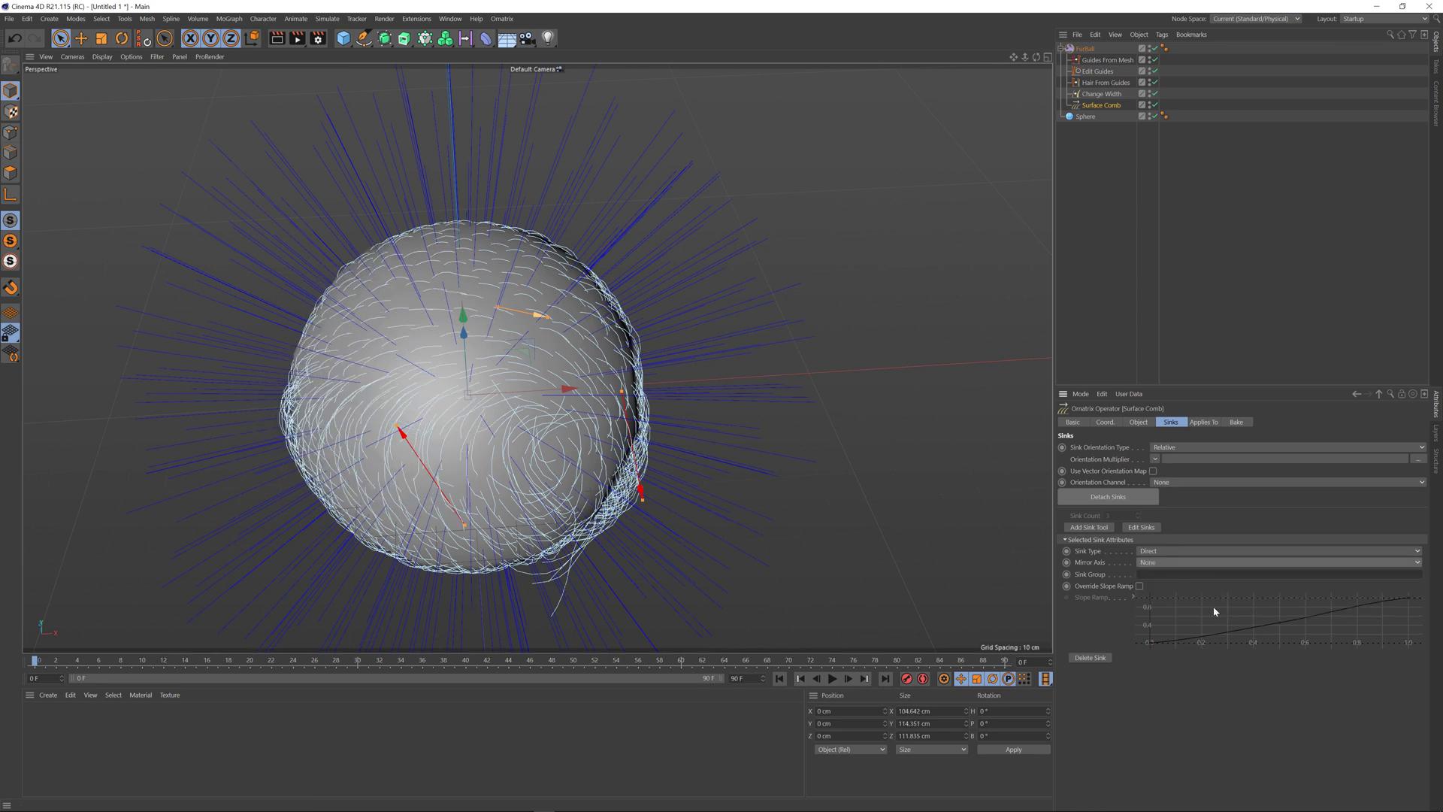
alt+drag(605, 455, 635, 433)
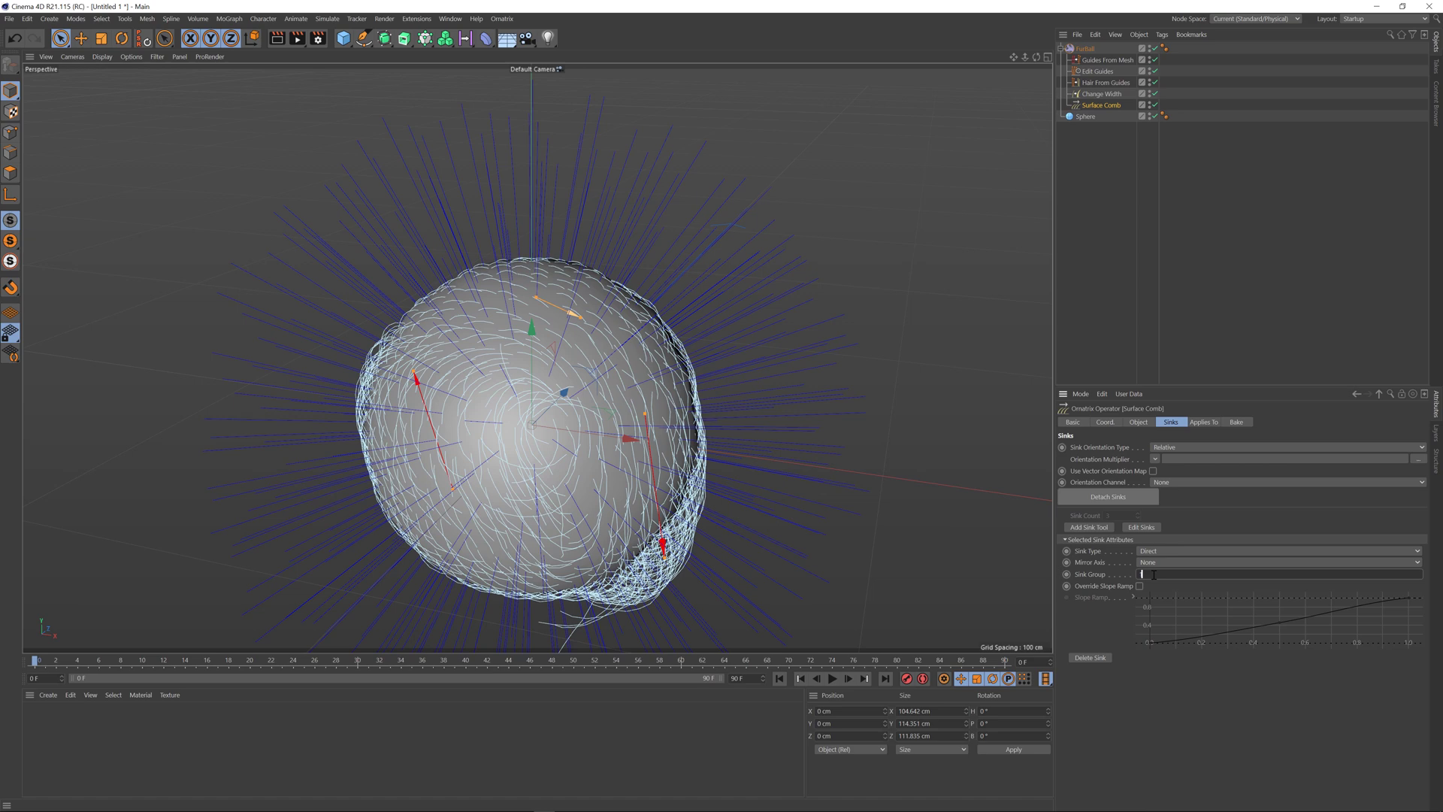
Assign the sink to Sink Group 1 and move it up and to the right.
key(Return)
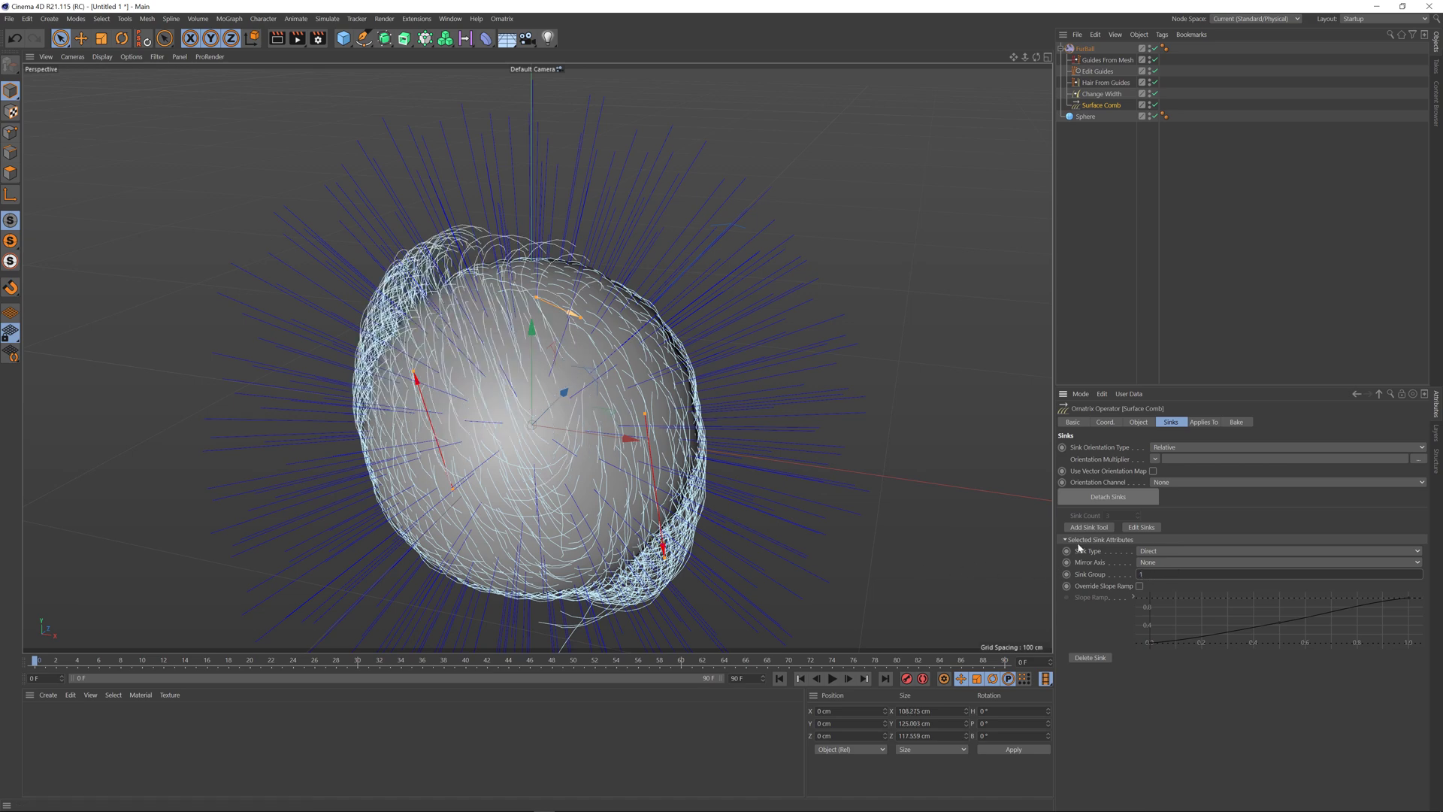
alt+drag(589, 322, 525, 371)
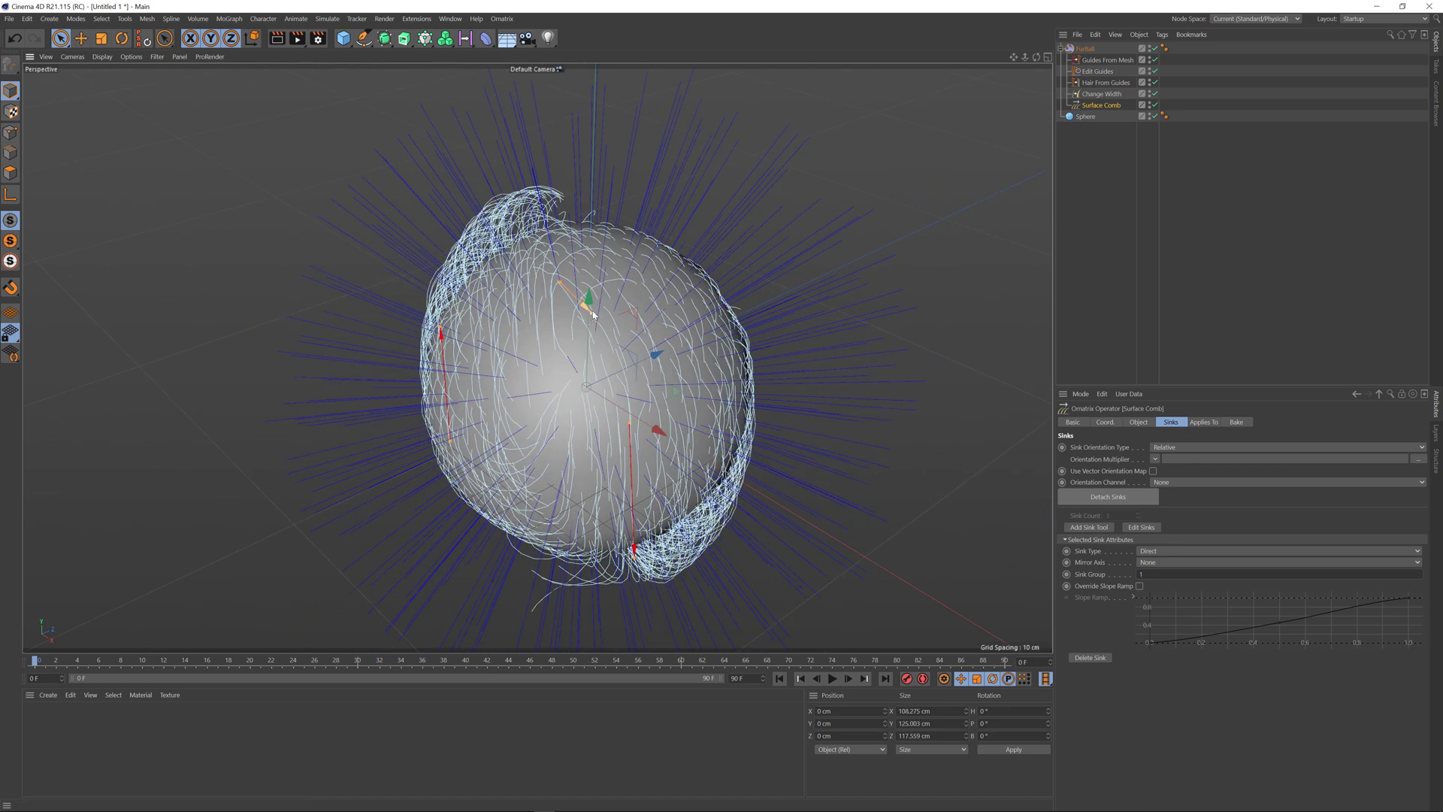
mouse_move(593, 316)
mouse_down()
mouse_move(612, 259)
mouse_move(601, 310)
mouse_up()
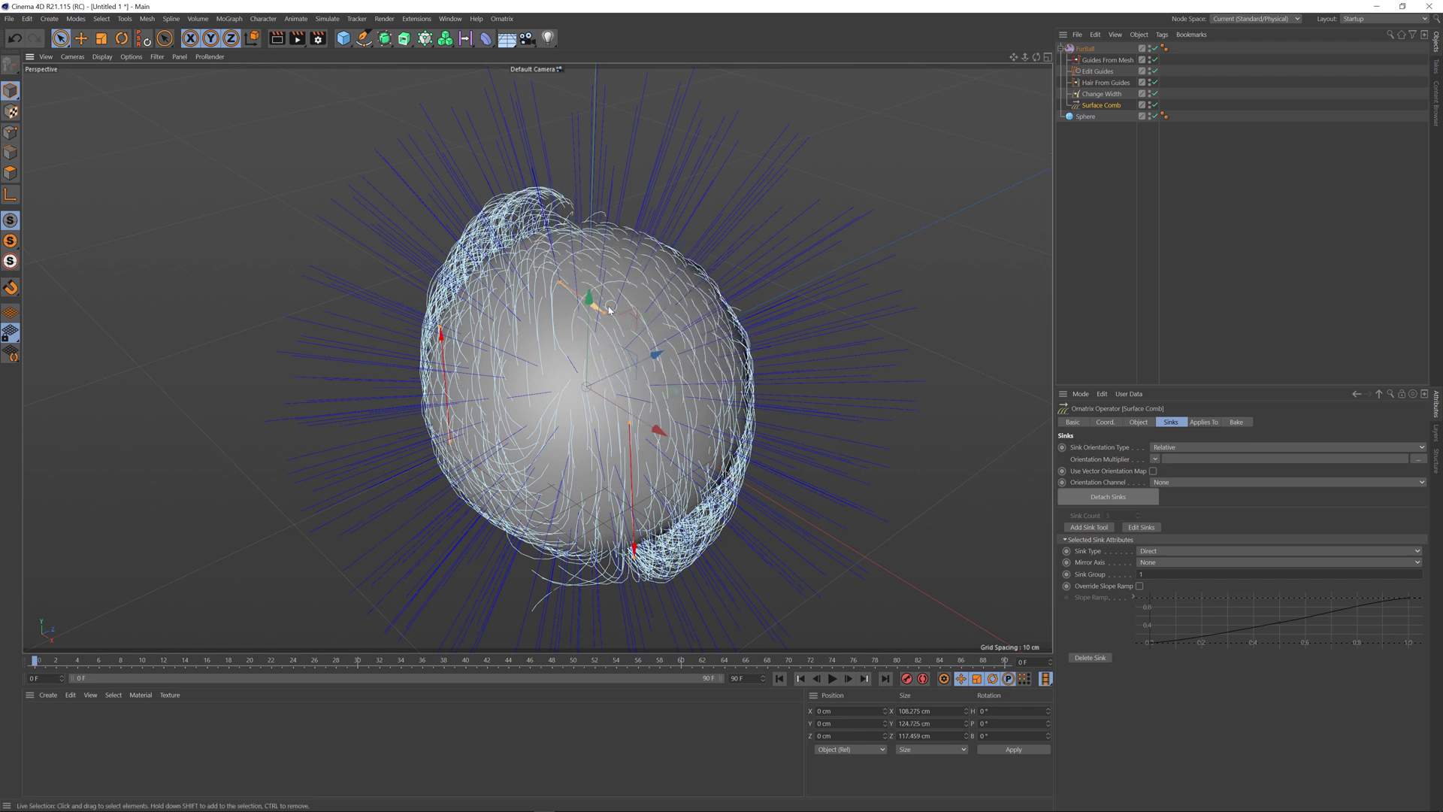
Select the left sink, pull its top end up-right, and drag the upper sink's tip right.
alt+drag(663, 457, 678, 447)
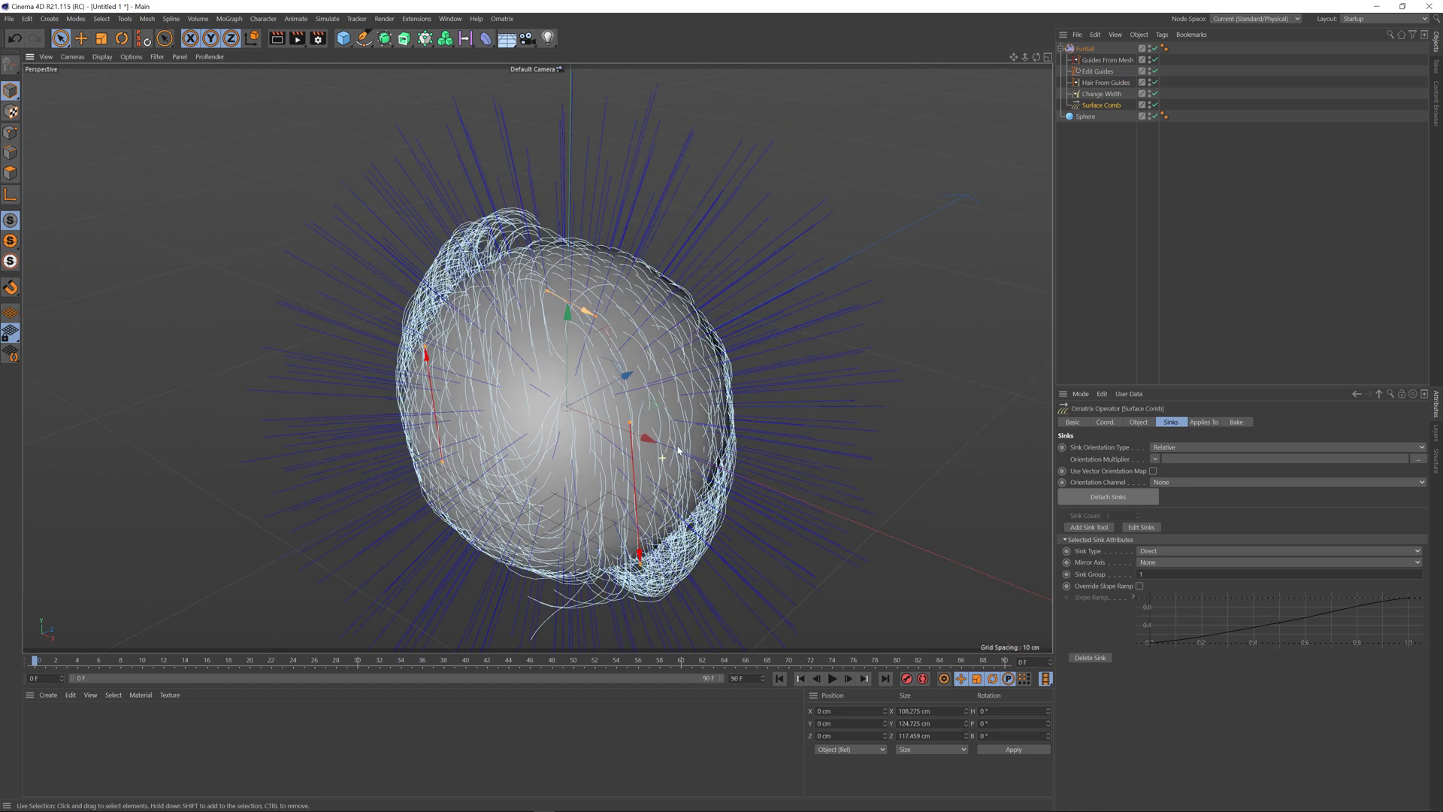
click(442, 465)
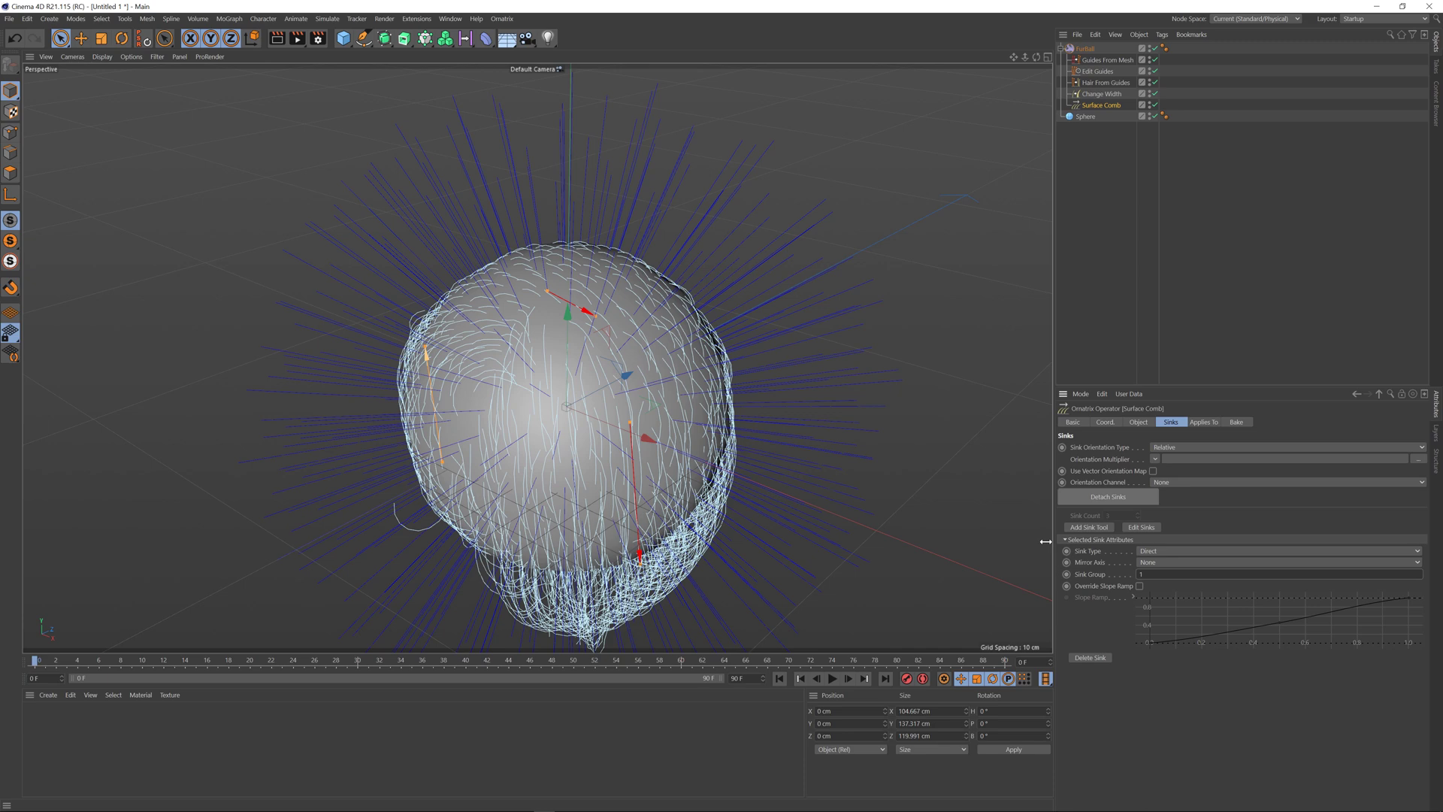
alt+drag(503, 414, 535, 408)
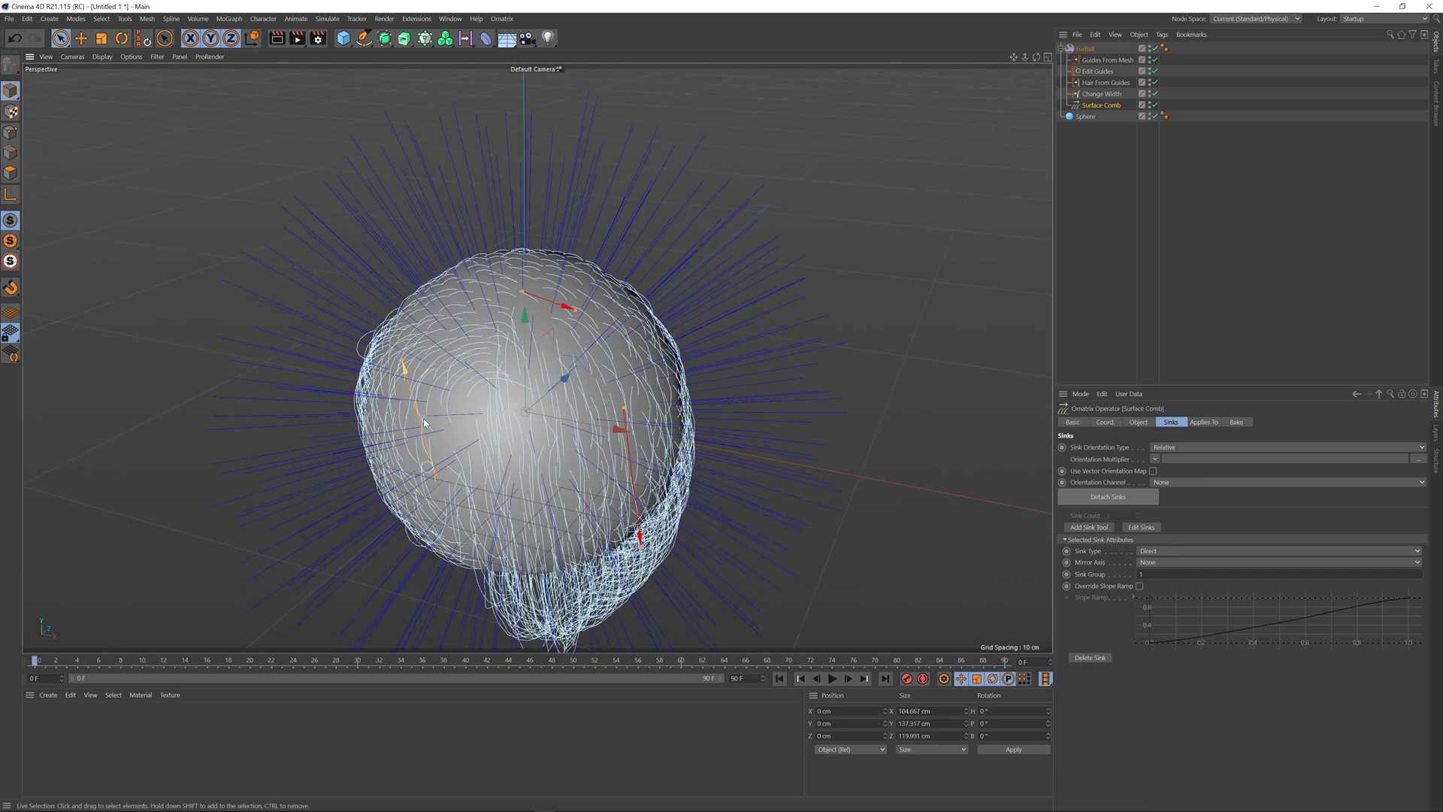
drag(402, 366, 417, 353)
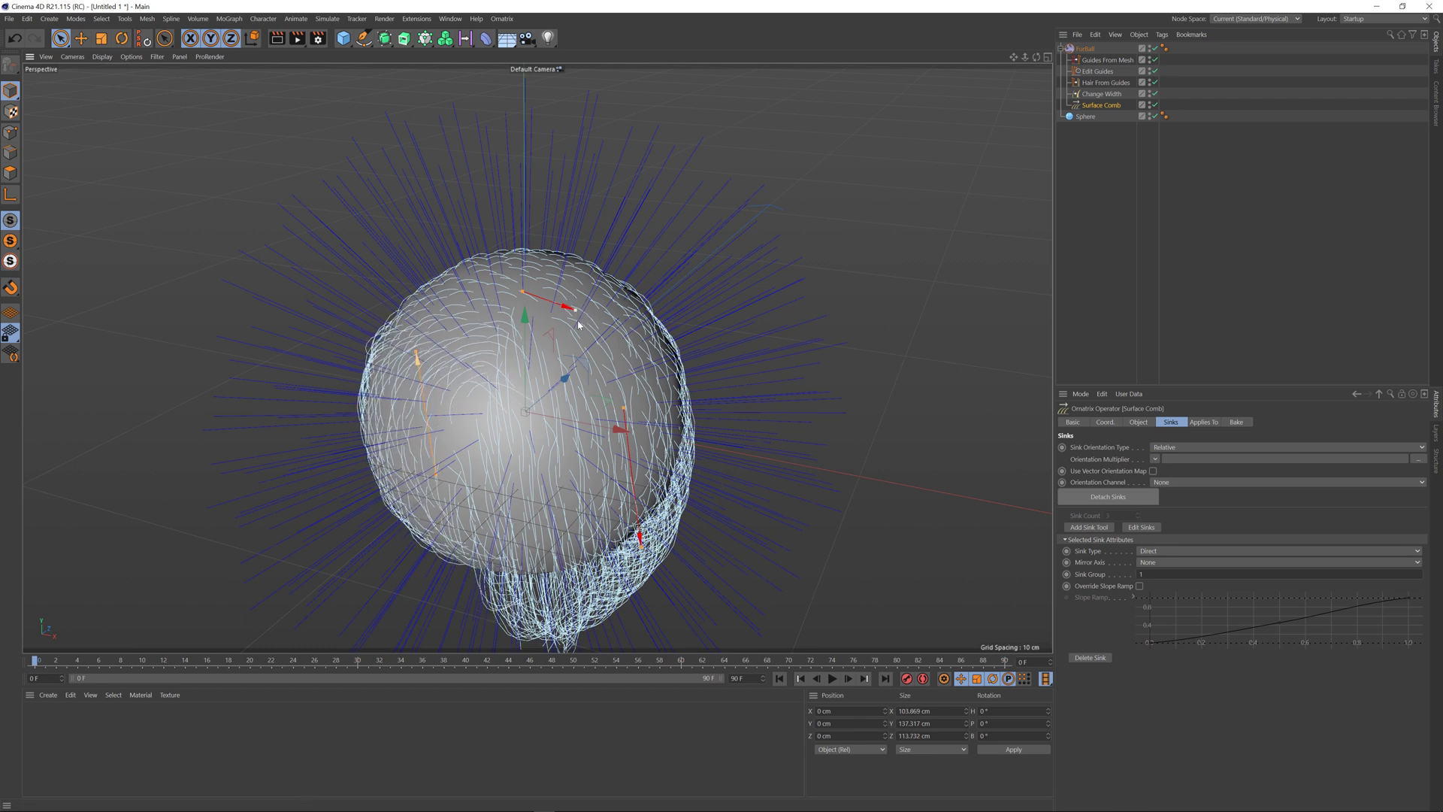
drag(576, 310, 608, 314)
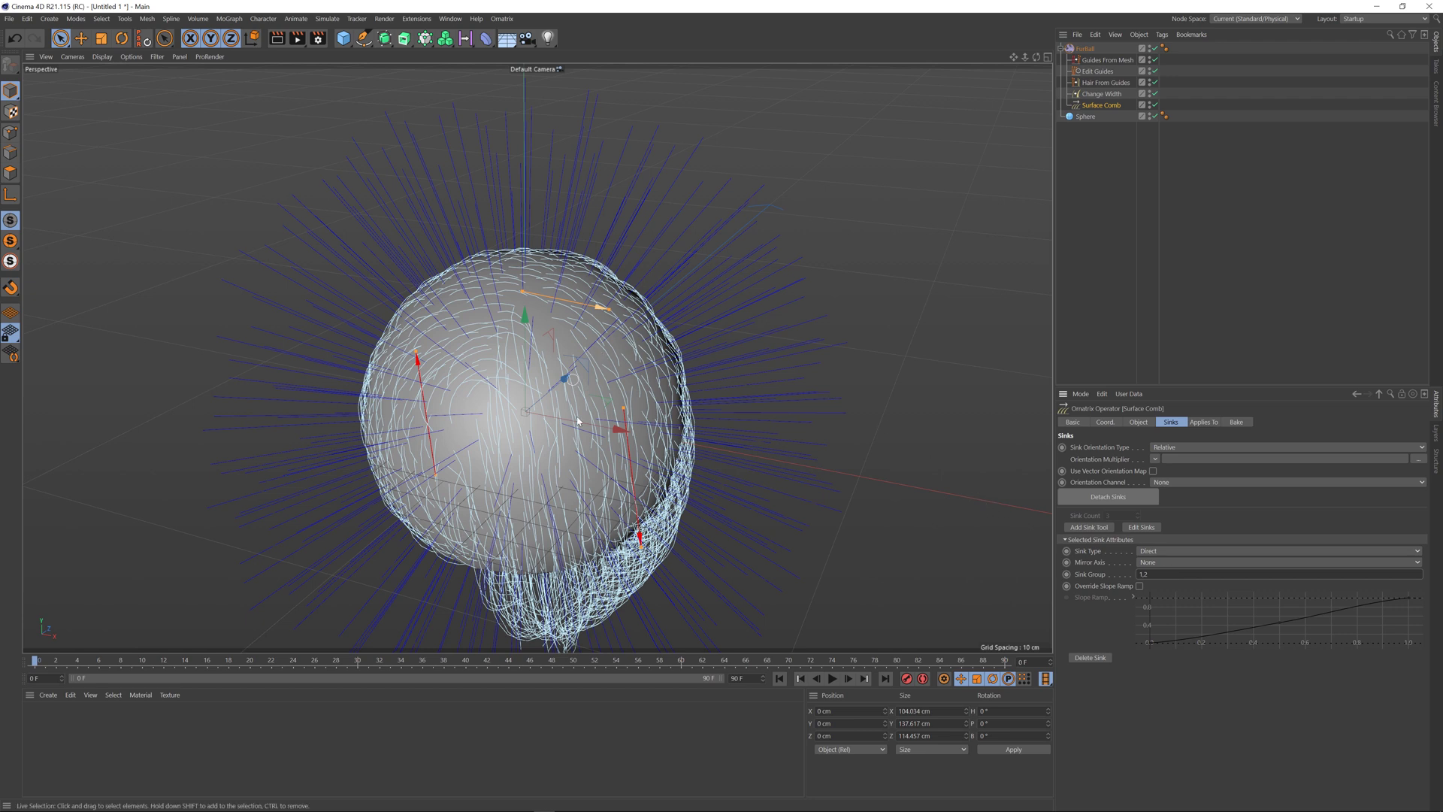
Nudge the top sink upward, shift the left sink's upper end, and shorten and move the right sink.
click(628, 413)
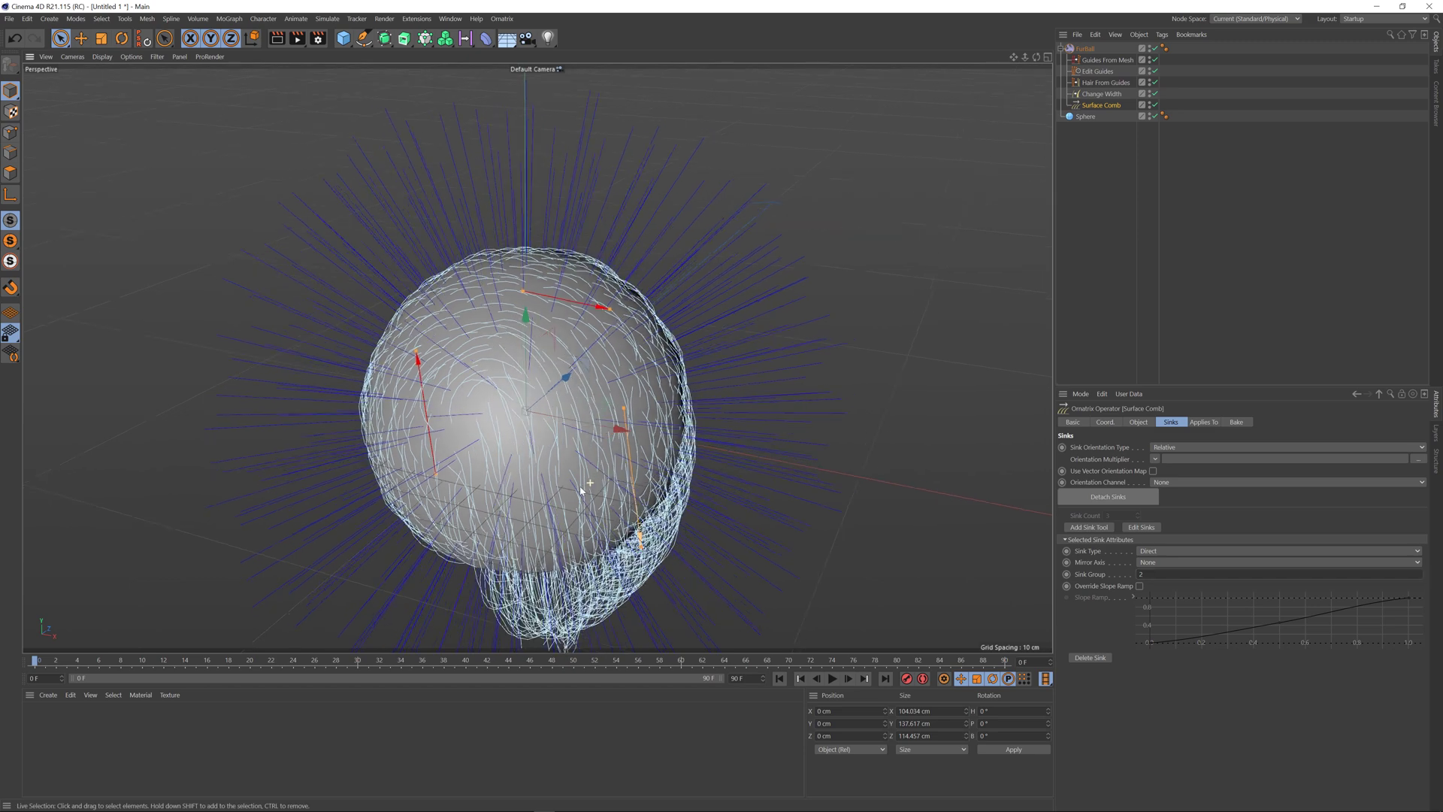
click(610, 314)
drag(613, 320, 616, 308)
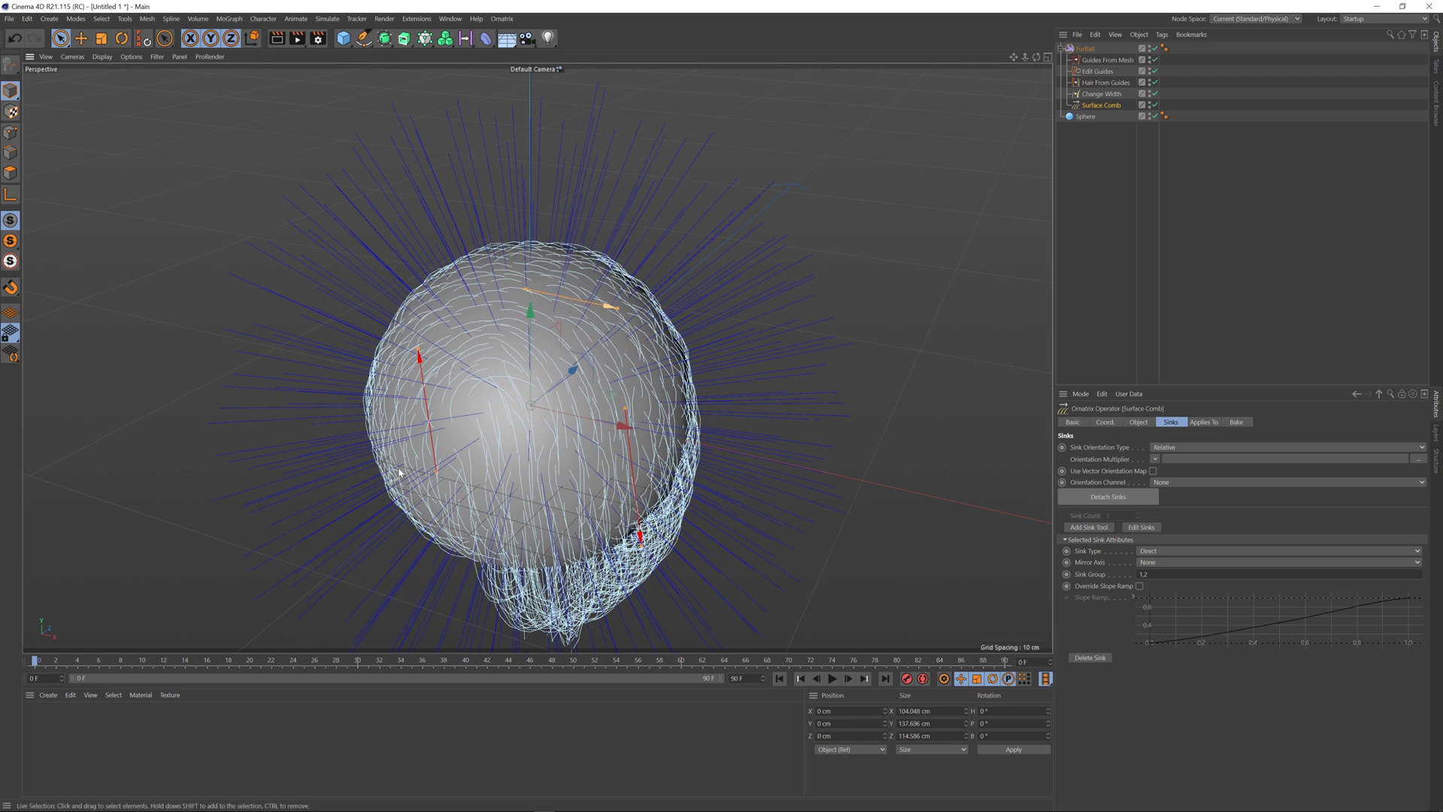
click(436, 475)
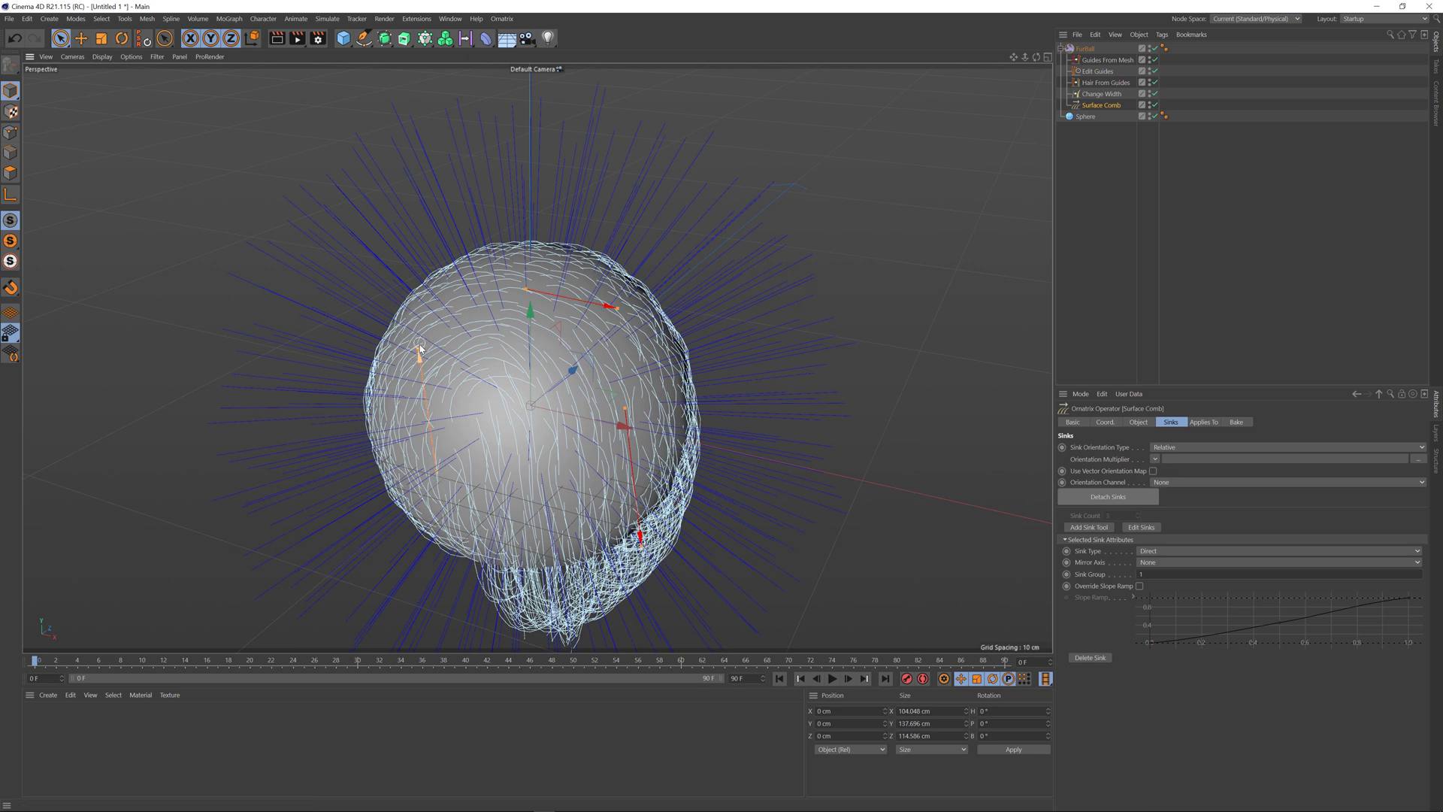
drag(425, 349, 423, 347)
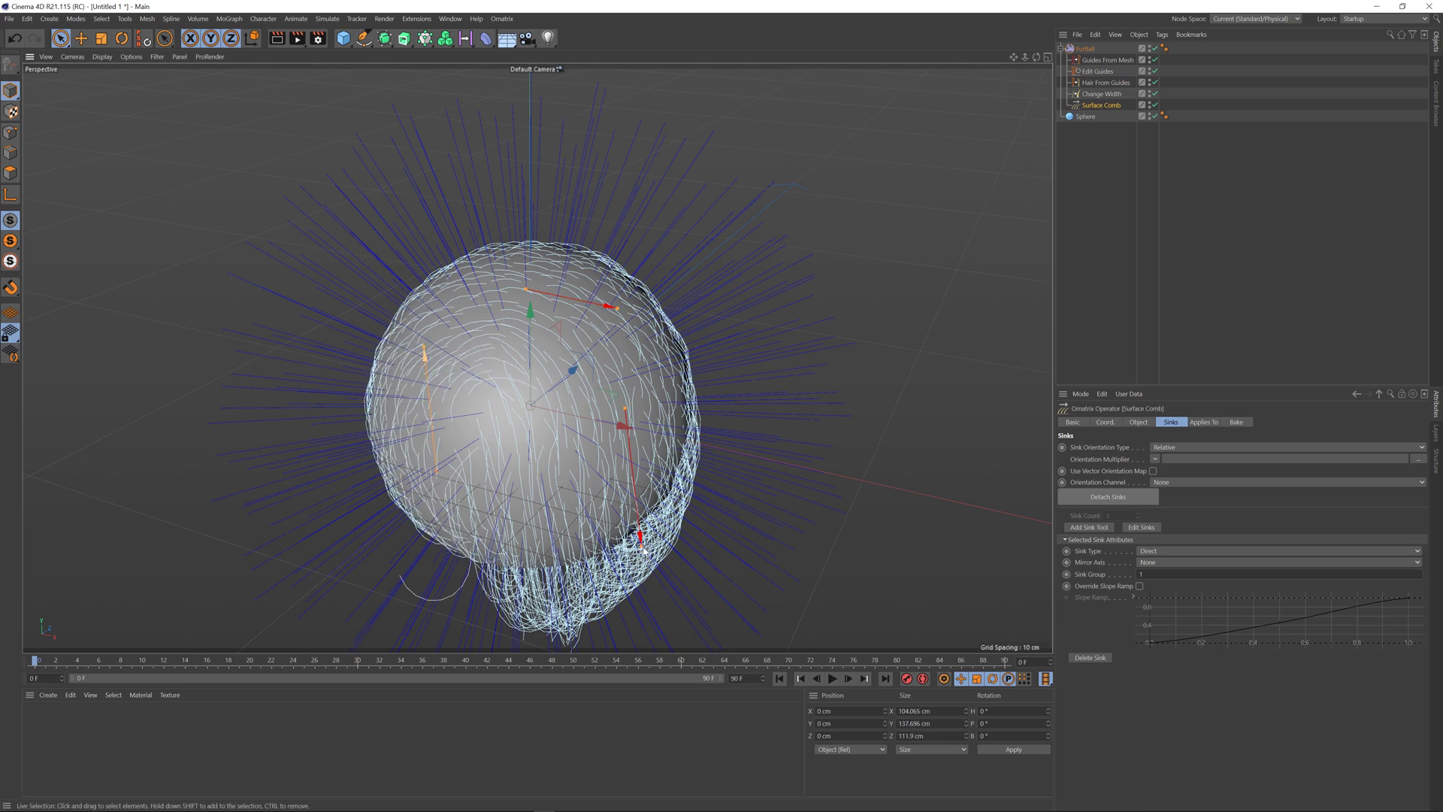
drag(642, 547, 635, 485)
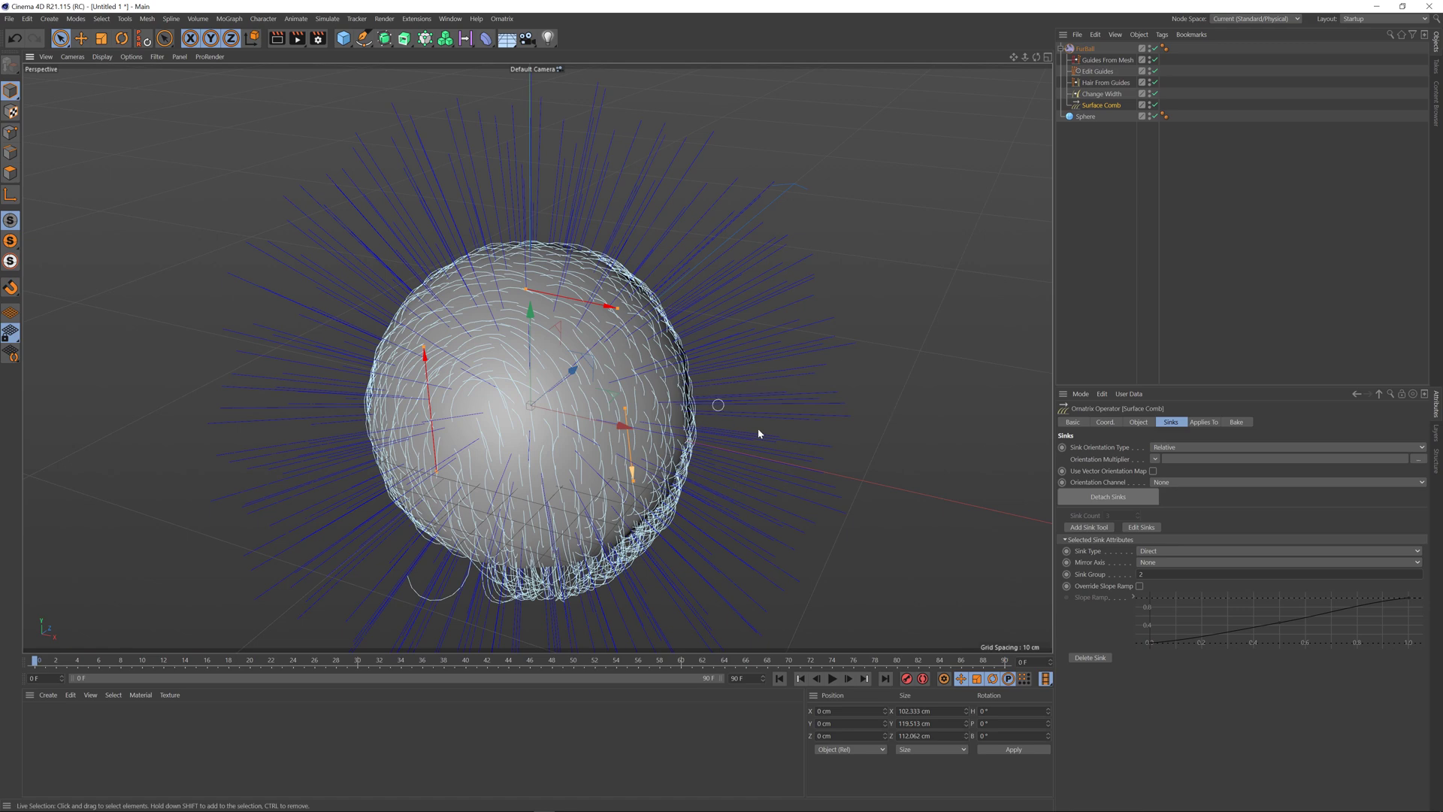
drag(635, 475, 599, 475)
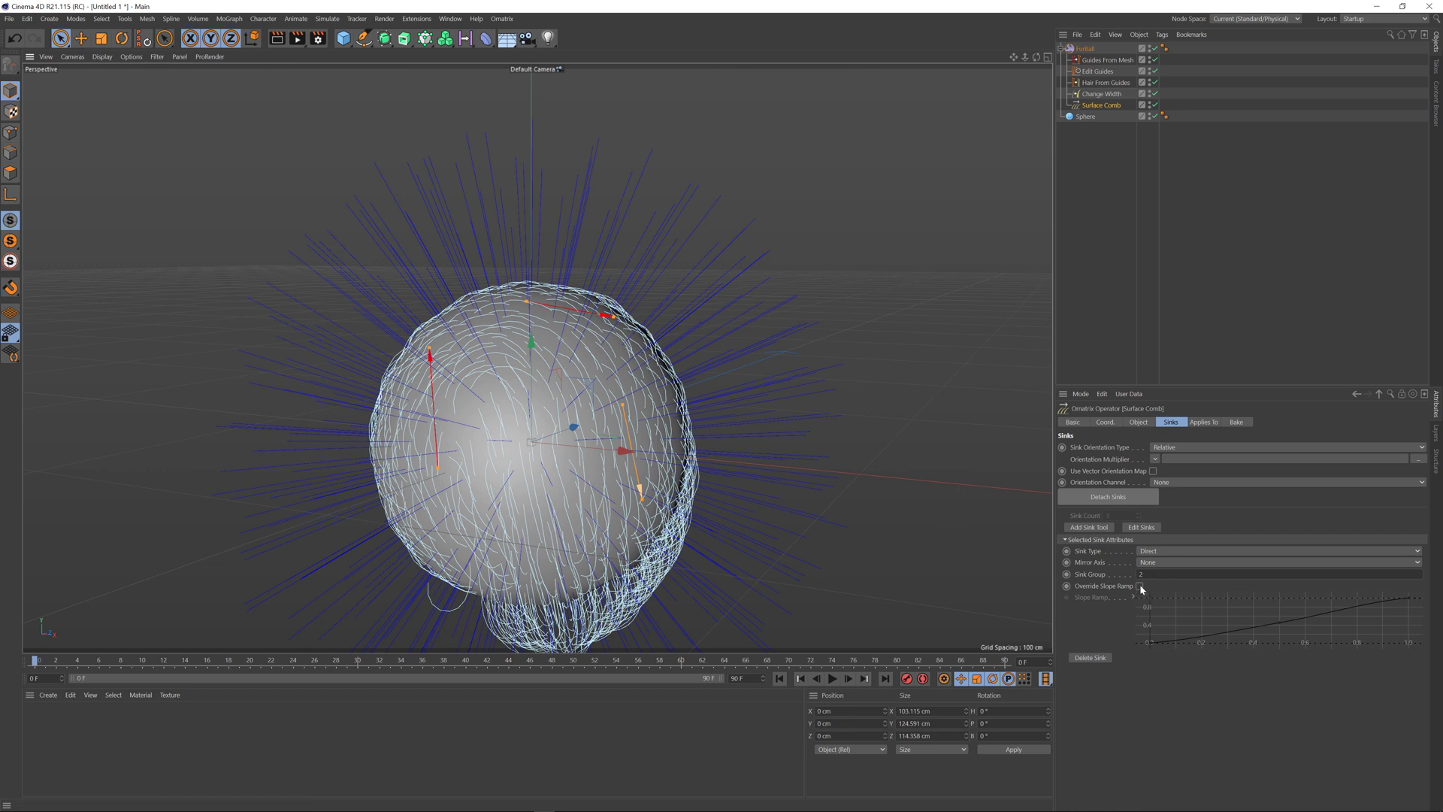
Enable Override Slope Ramp for the Direct sink and drag the ramp's middle point rightward.
click(1141, 586)
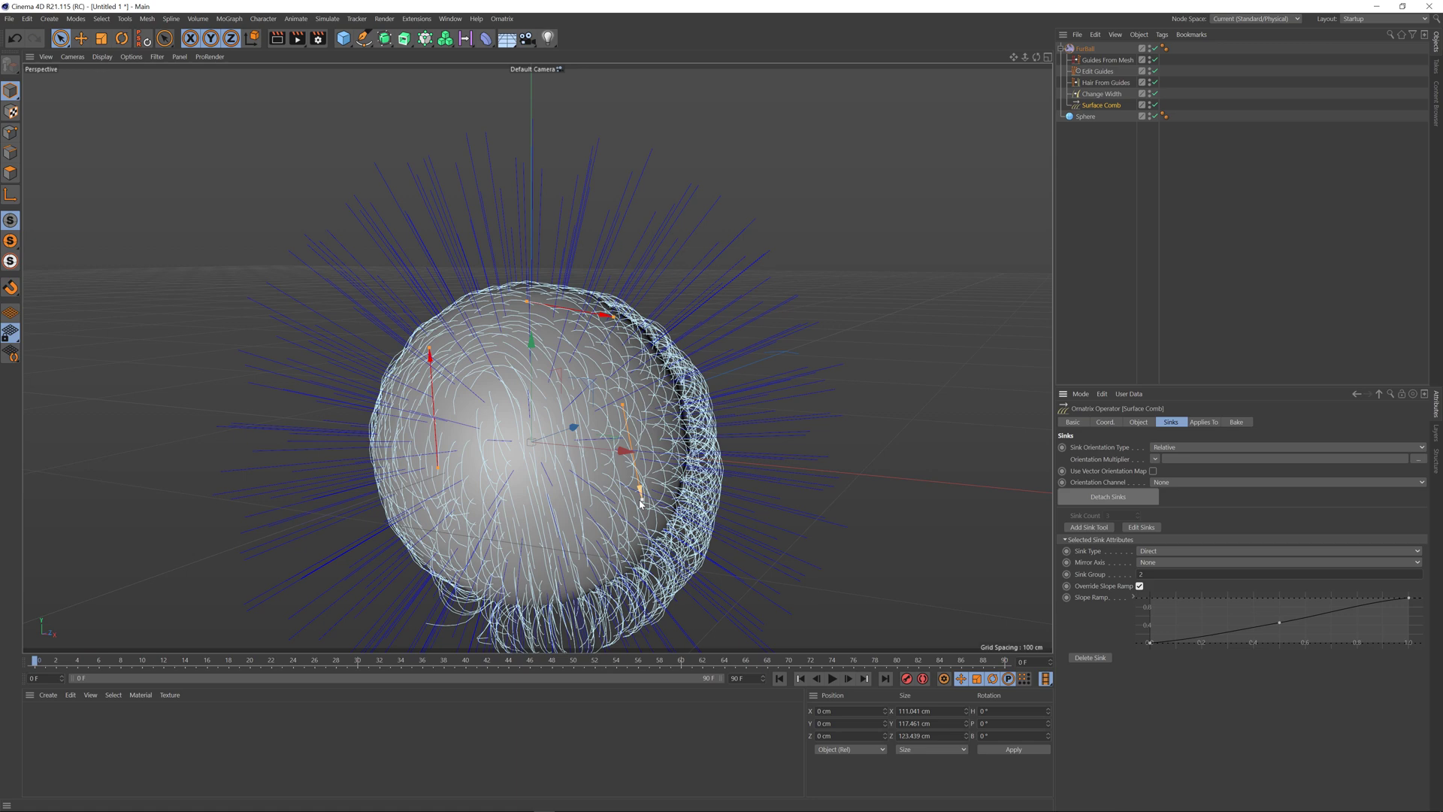
drag(642, 501, 641, 496)
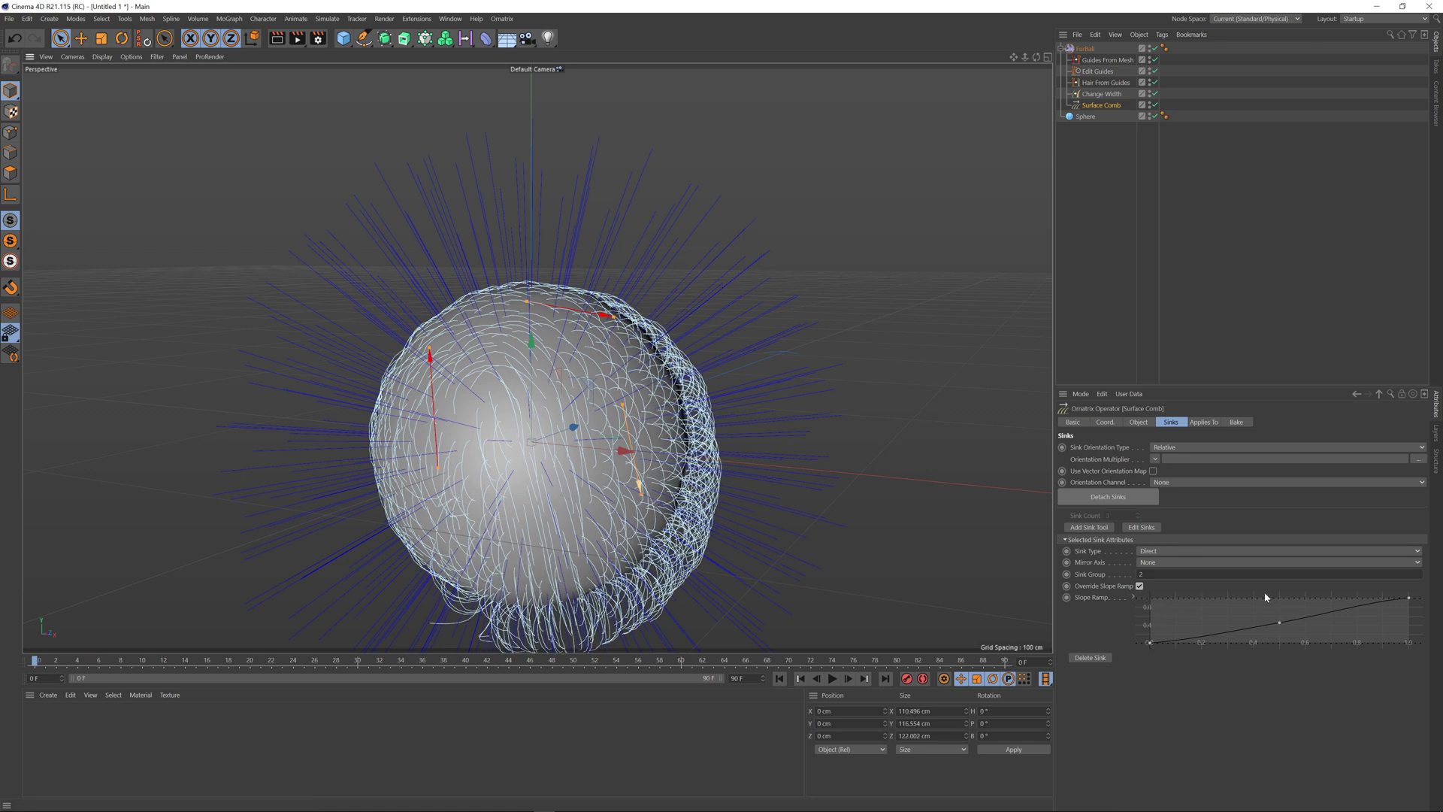
drag(1278, 621, 1315, 625)
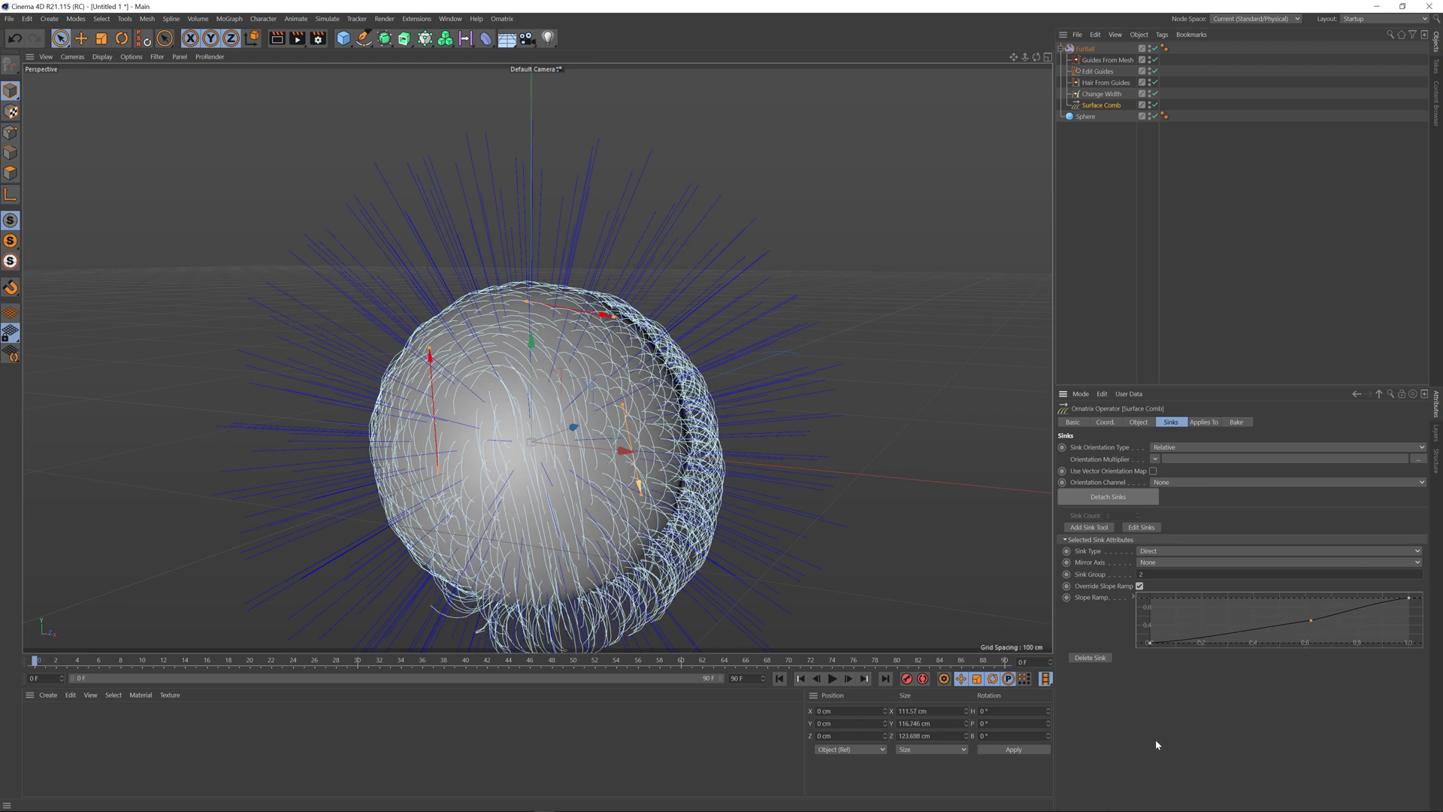
alt+drag(734, 548, 594, 583)
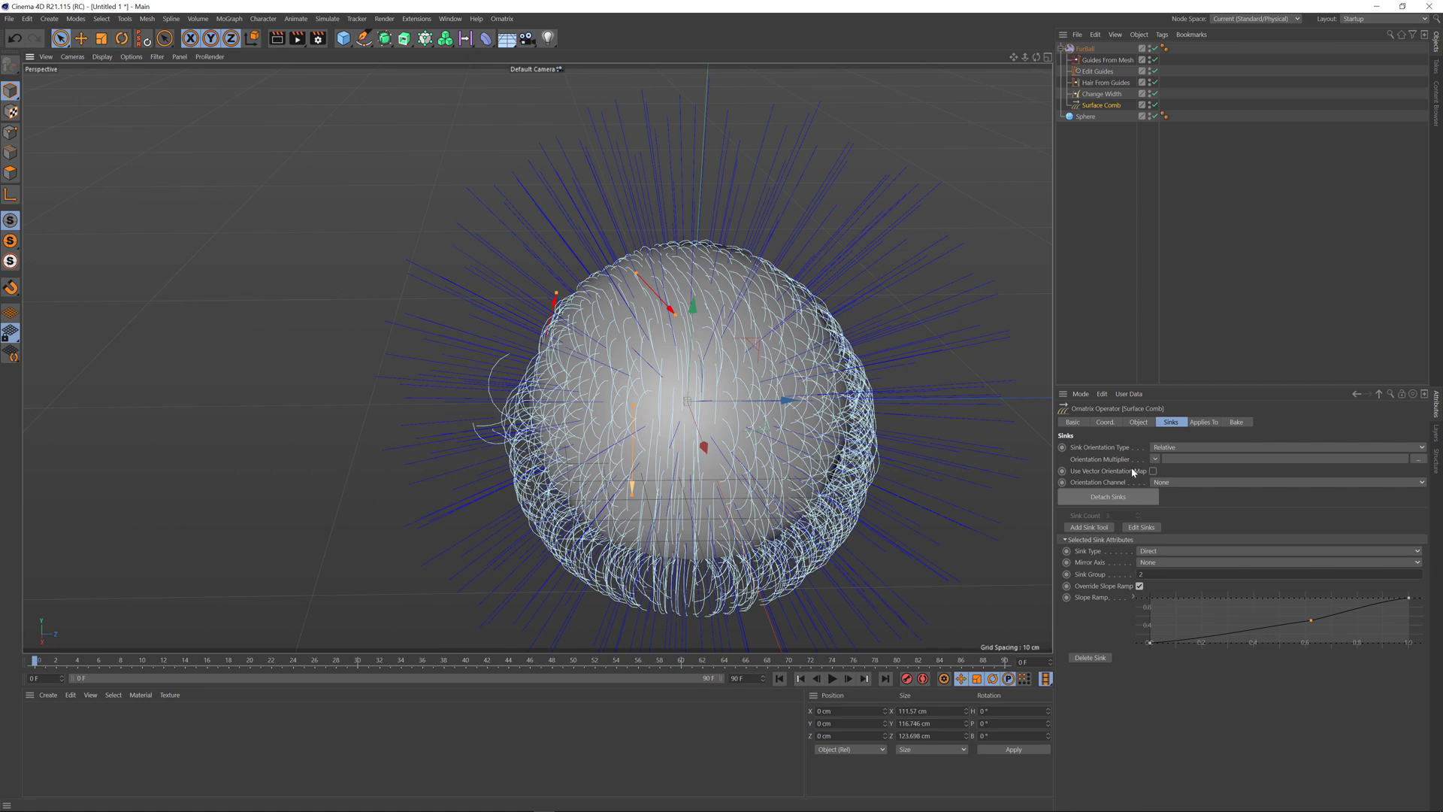
Draw a new sink on the sphere's right side with the Add Sink tool.
click(1093, 527)
mouse_move(759, 526)
alt+mouse_down()
mouse_move(707, 517)
mouse_move(743, 443)
mouse_move(799, 487)
mouse_move(792, 455)
alt+mouse_up()
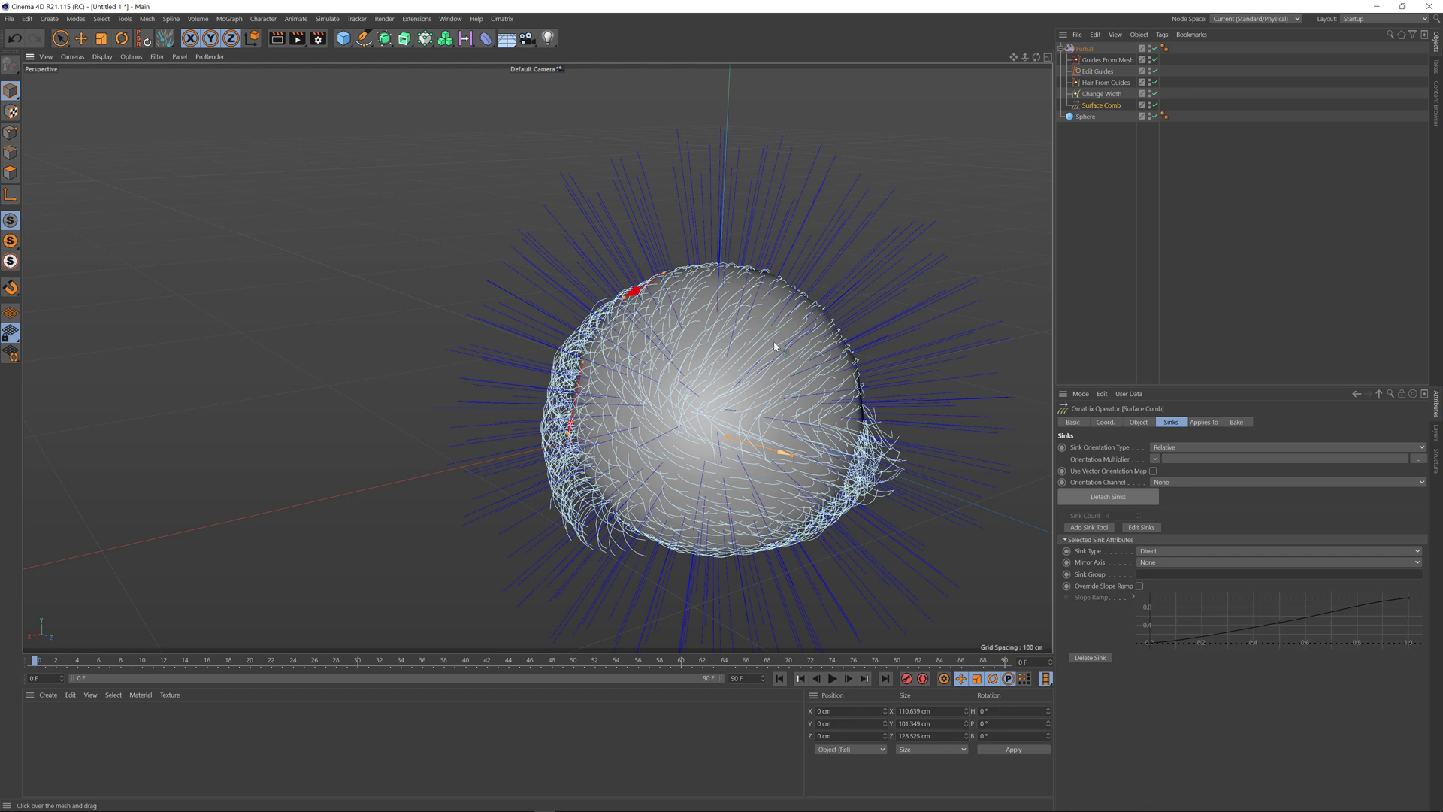
mouse_move(786, 394)
mouse_down()
mouse_move(723, 325)
mouse_move(761, 300)
mouse_move(803, 344)
mouse_up()
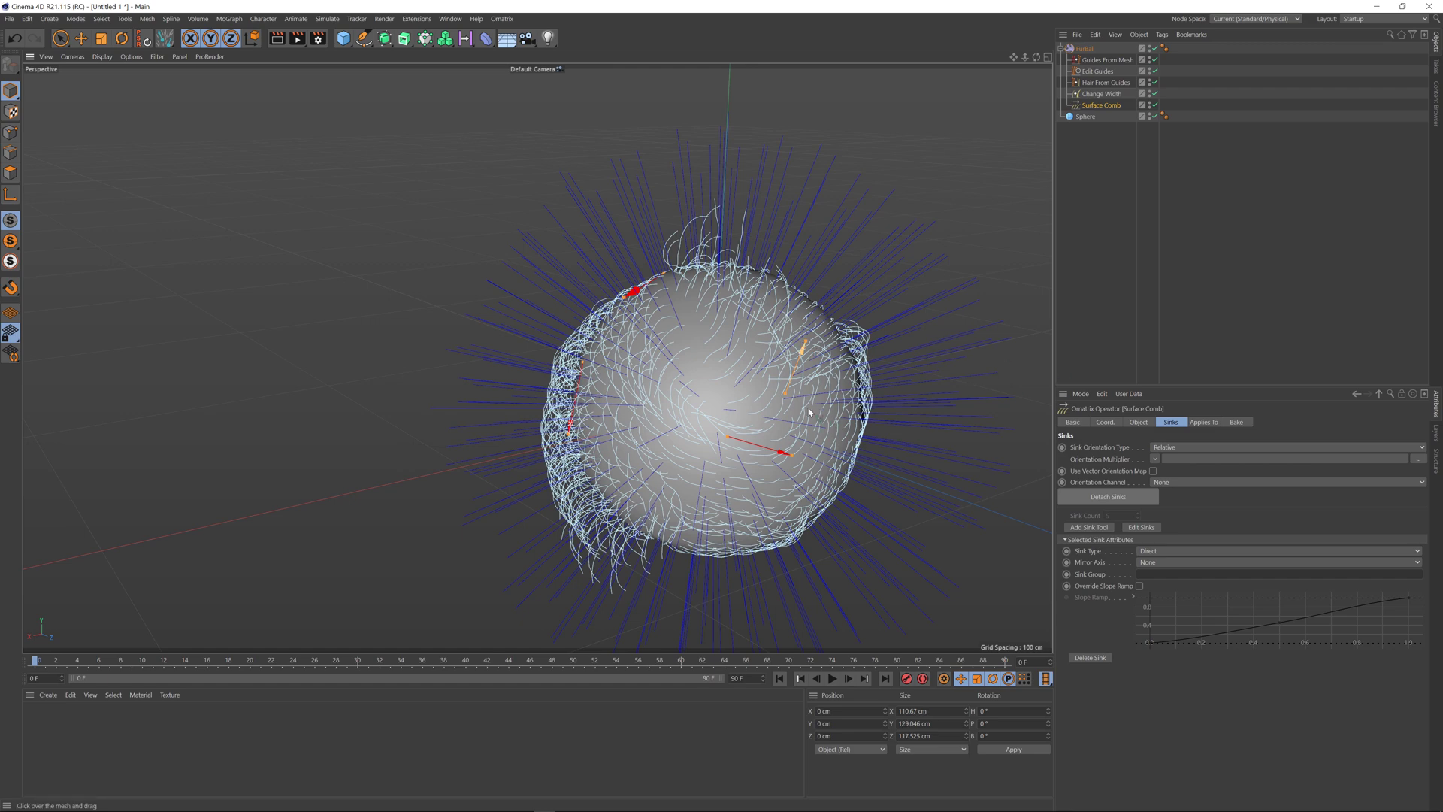
In Edit Sinks mode, shift the new sink's base left and move it down-right.
mouse_move(797, 396)
alt+mouse_down()
mouse_move(764, 400)
mouse_move(810, 412)
alt+mouse_up()
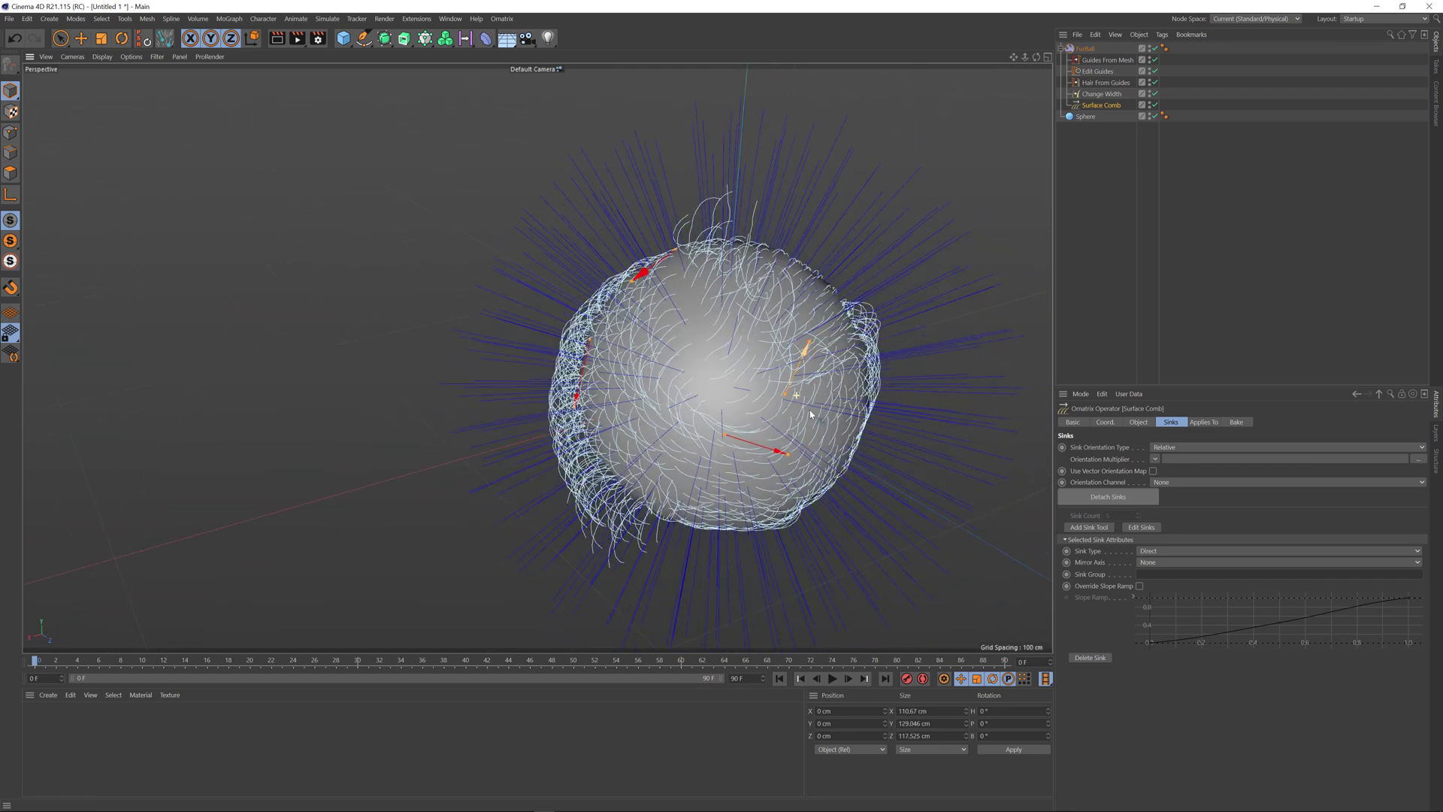
click(1140, 527)
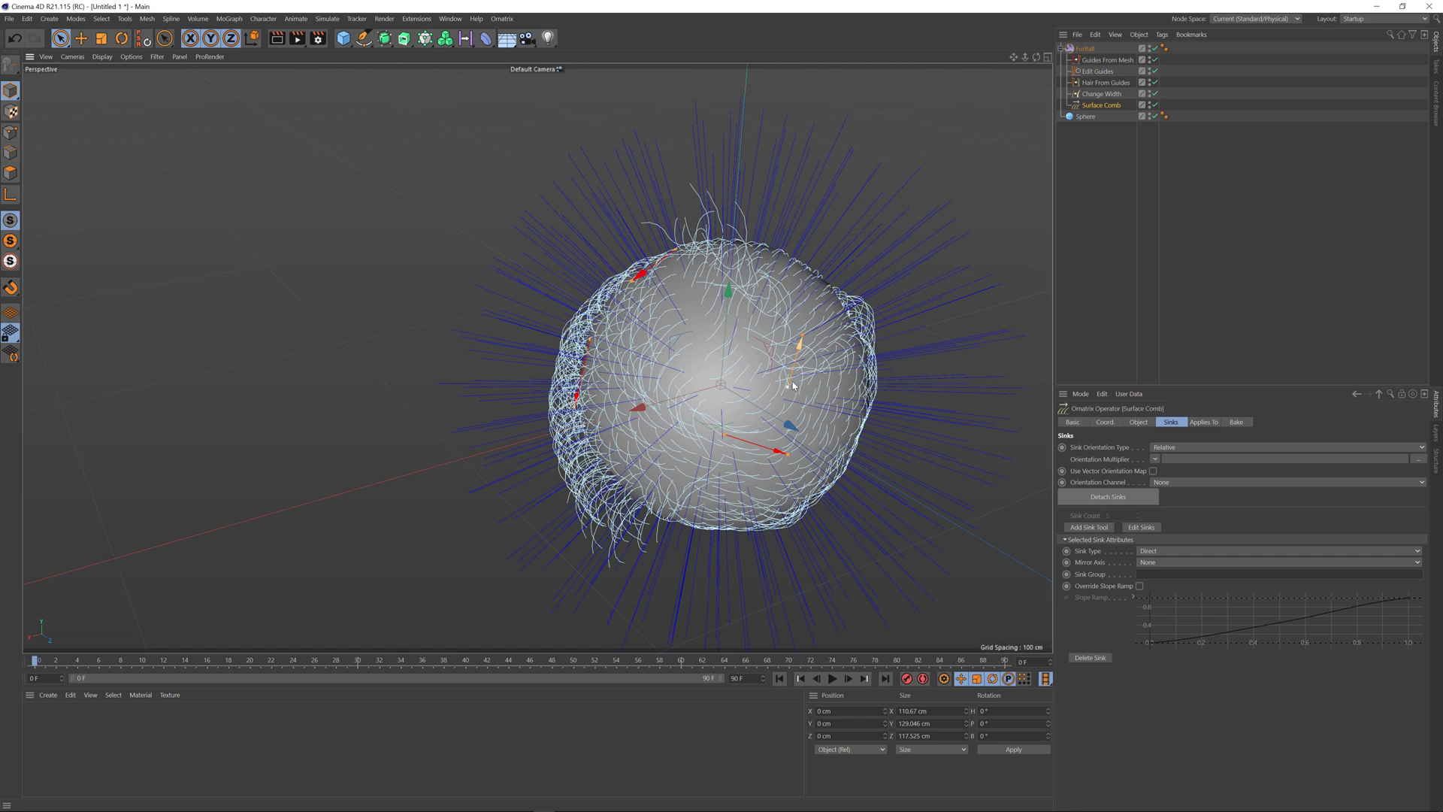
drag(811, 363, 749, 357)
drag(782, 307, 831, 372)
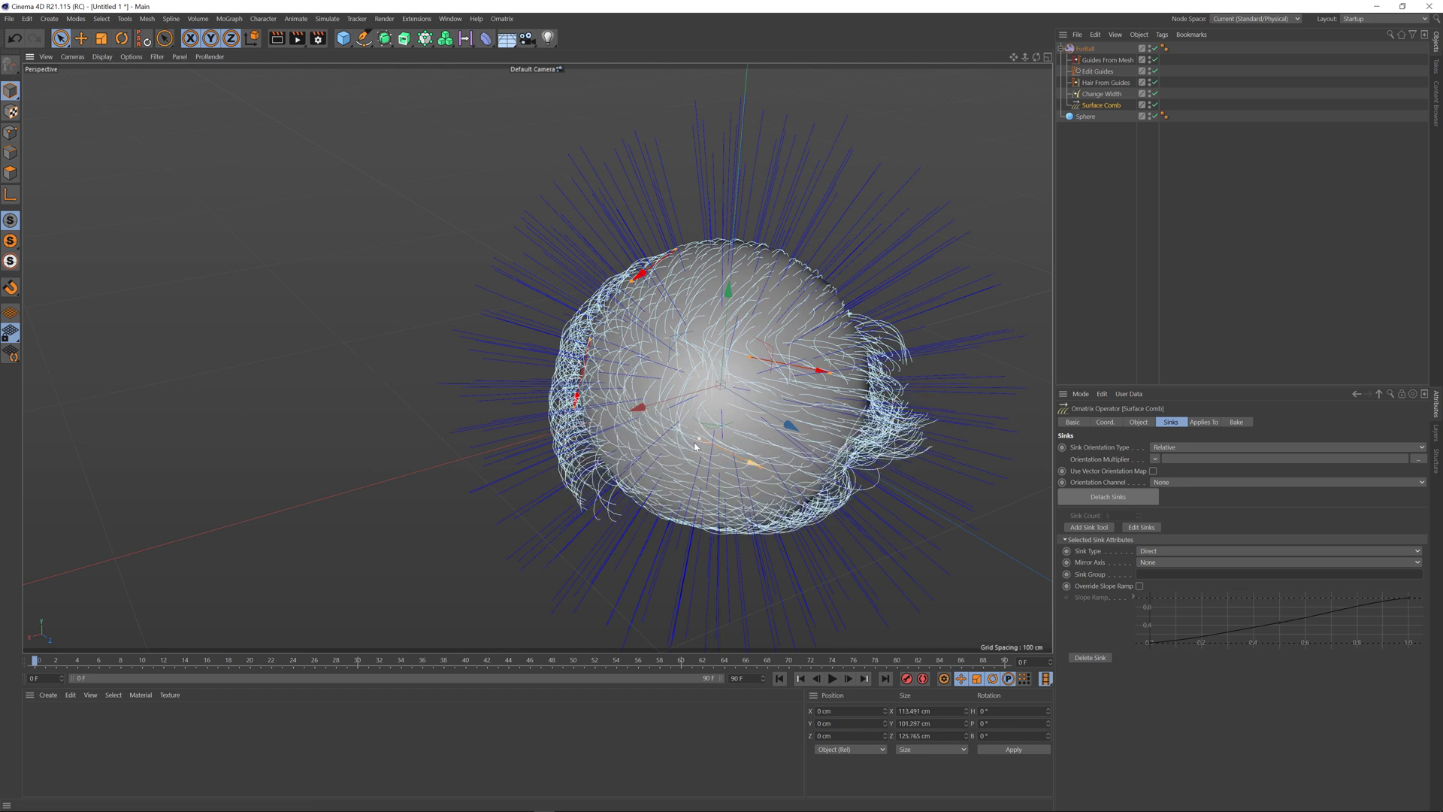